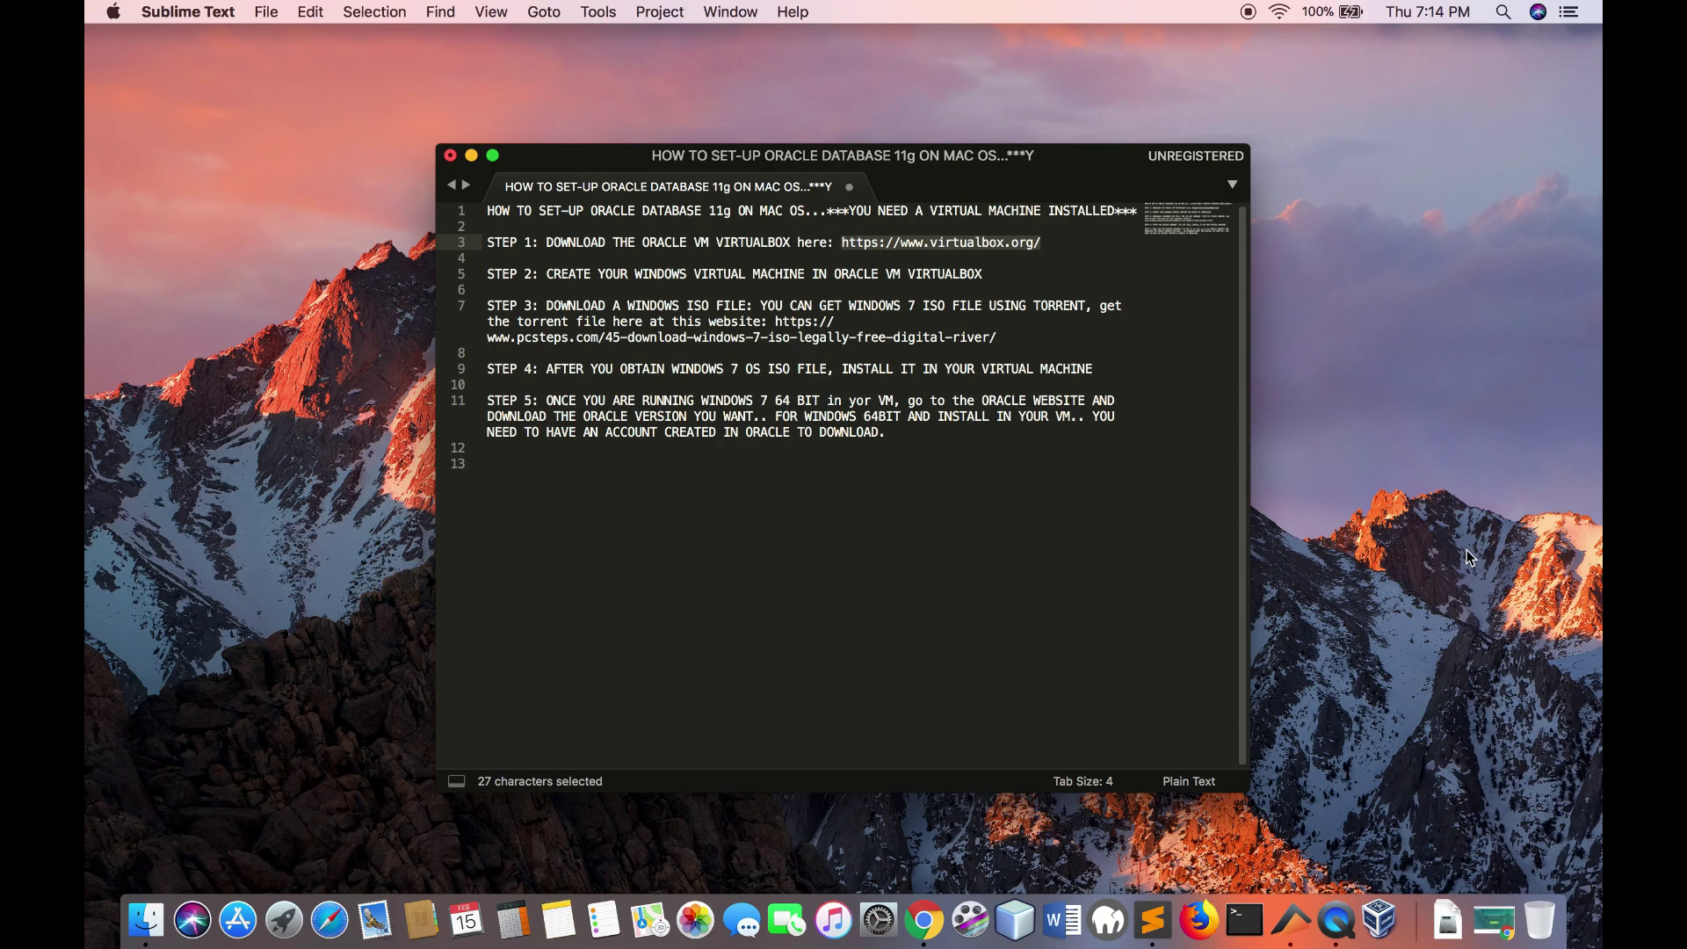
- Switch to Chrome and view the VirtualBox downloads page and the Oracle Database 11g Release 2 section of Oracle's downloads page
click(936, 931)
click(772, 53)
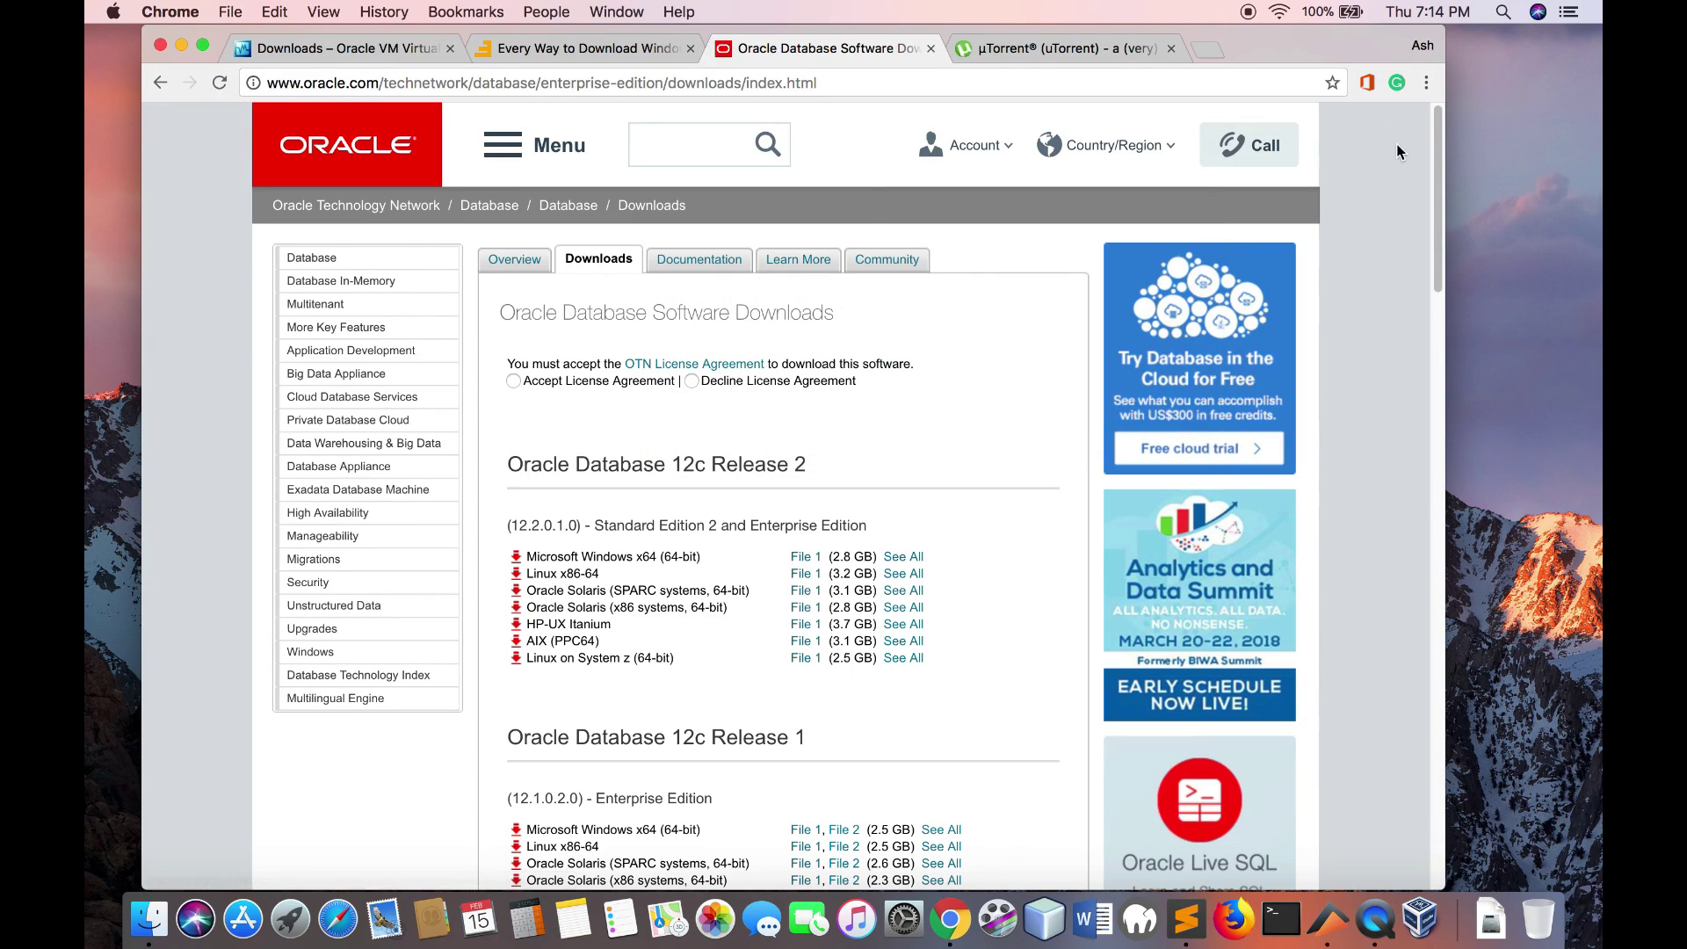
mouse_move(1432, 150)
mouse_down()
mouse_move(1417, 286)
mouse_move(1411, 153)
mouse_up()
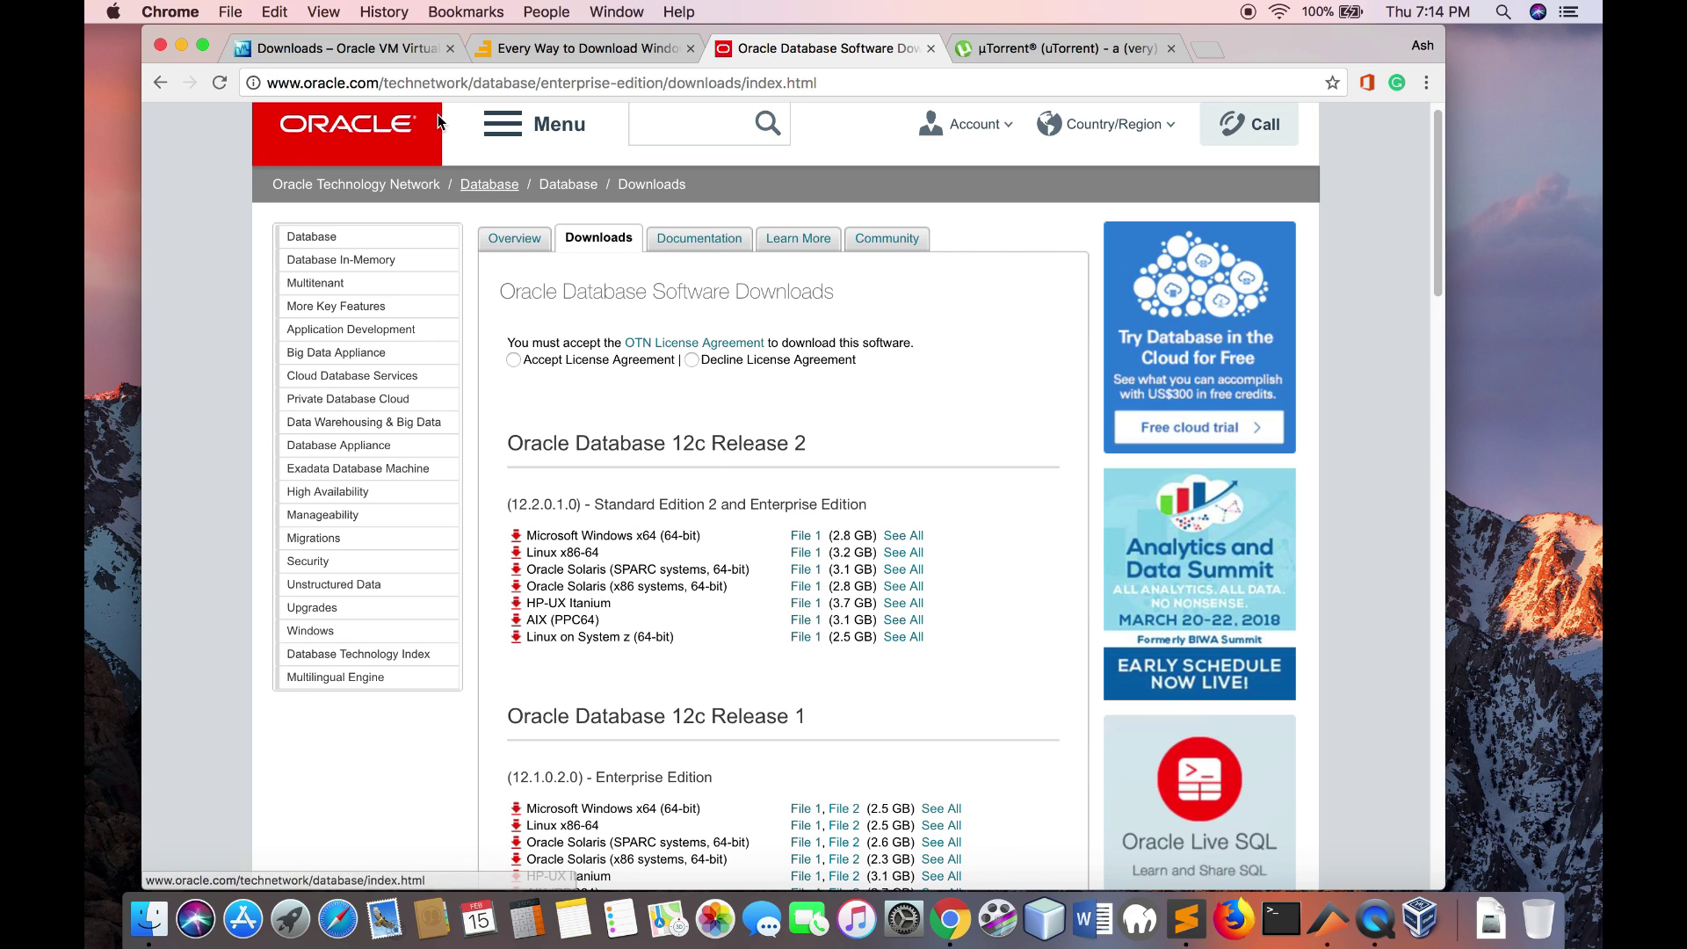
click(393, 49)
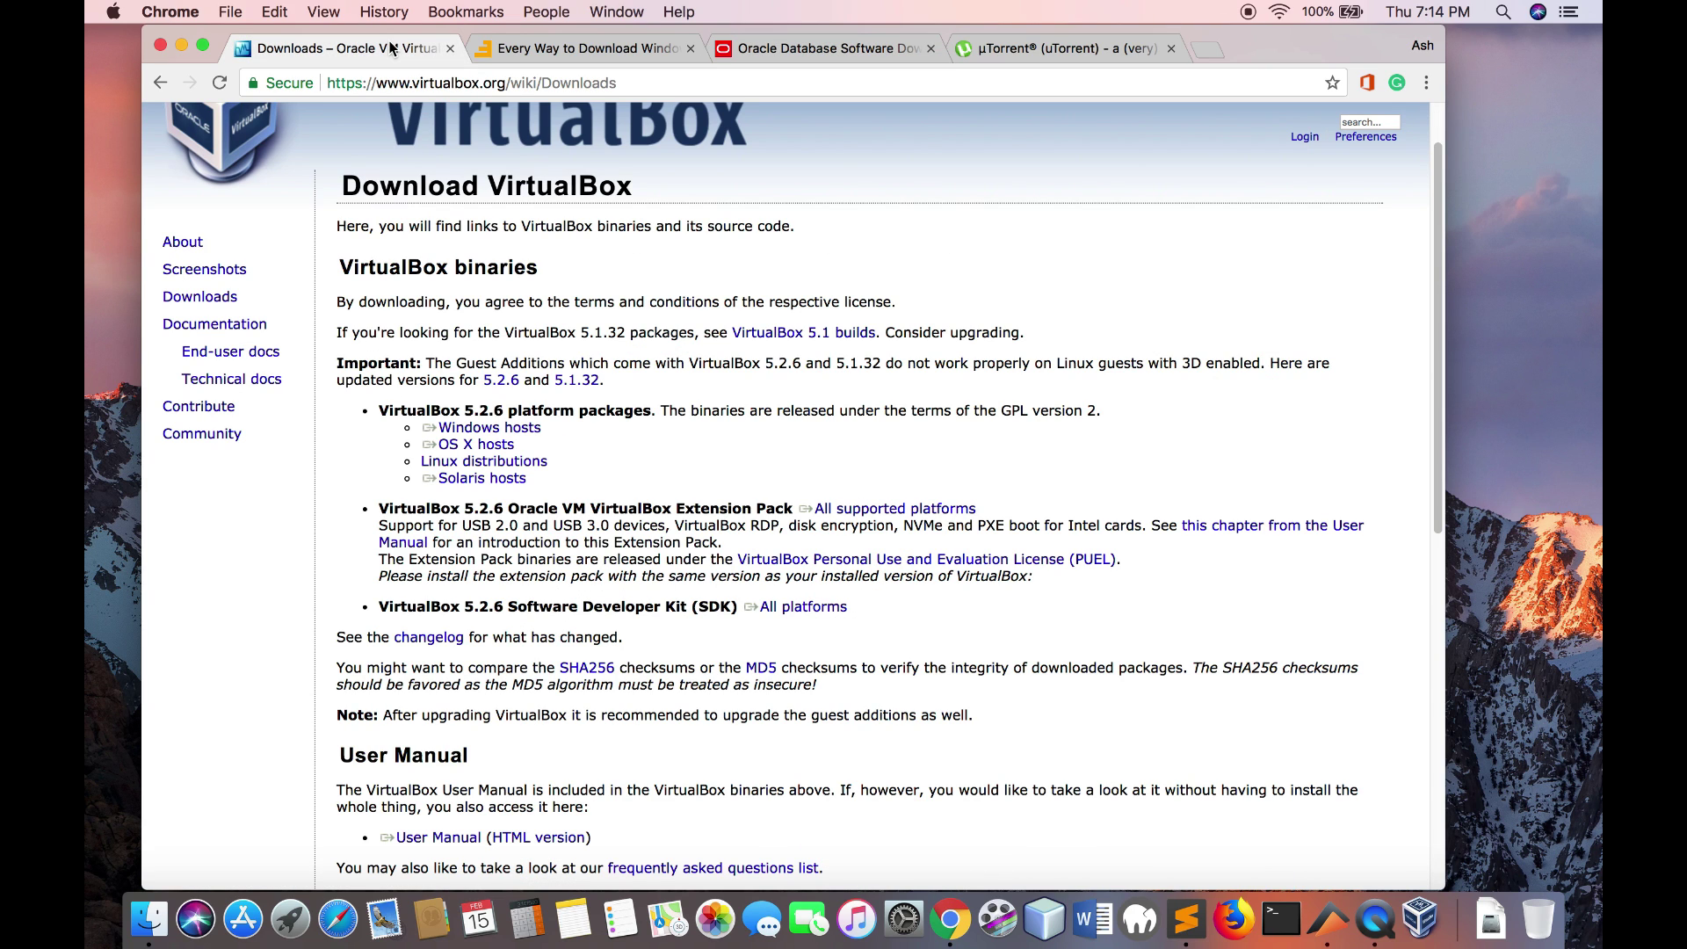
right_click(1199, 910)
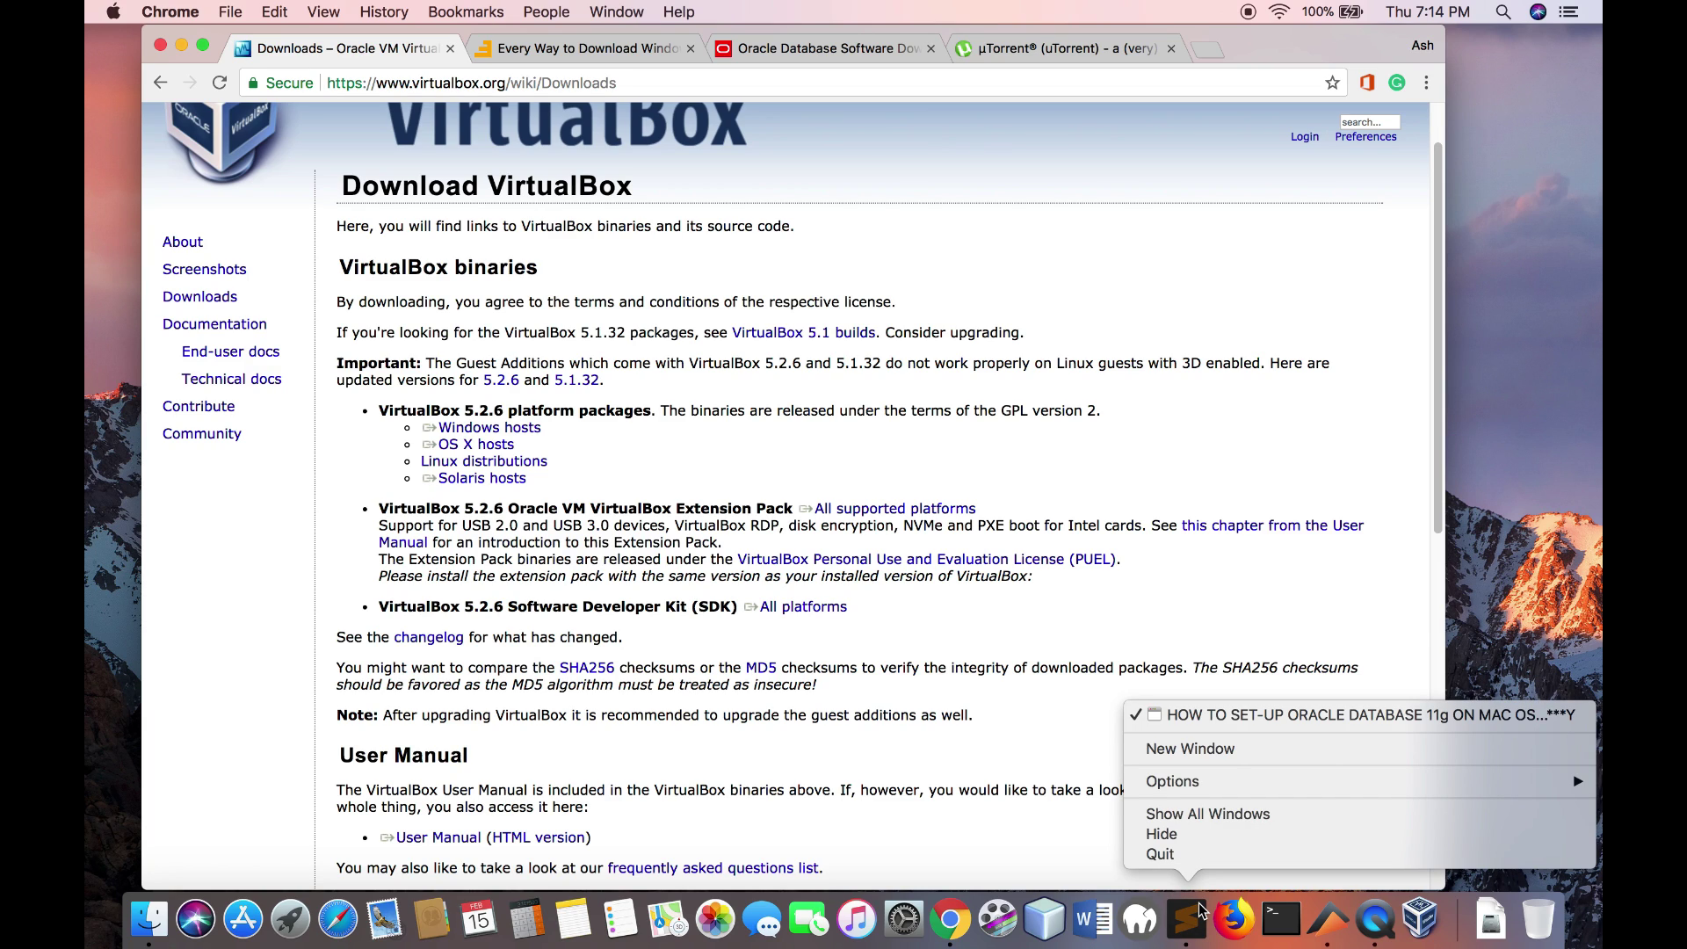
click(1010, 738)
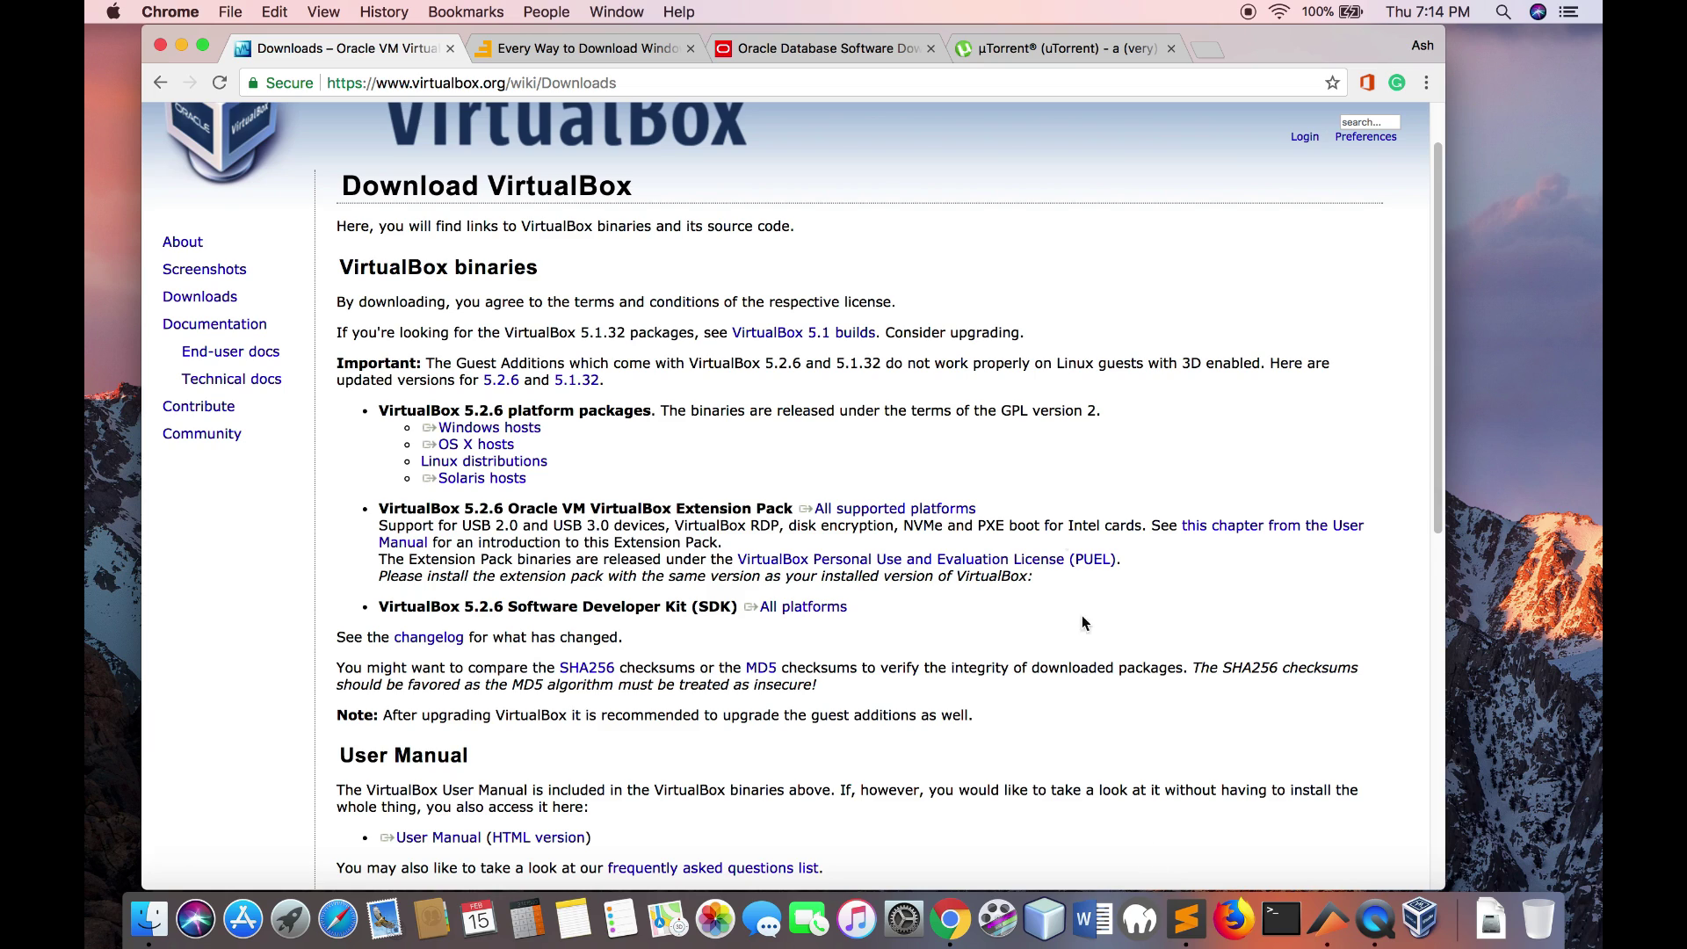
click(754, 48)
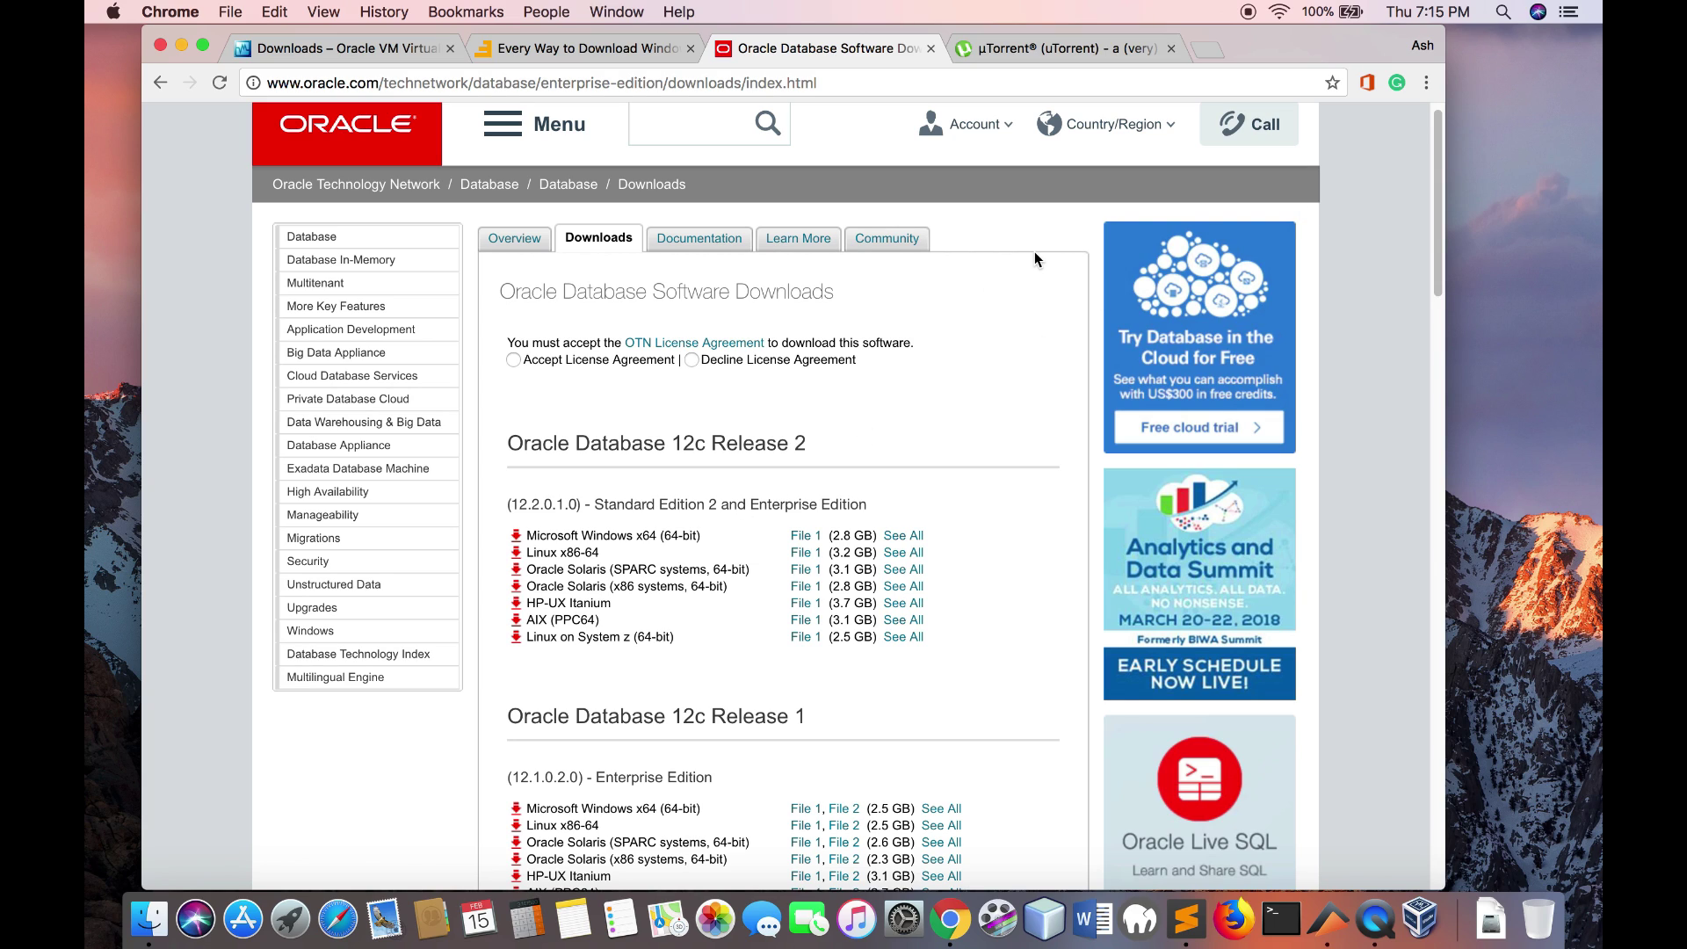
drag(1436, 217, 1403, 371)
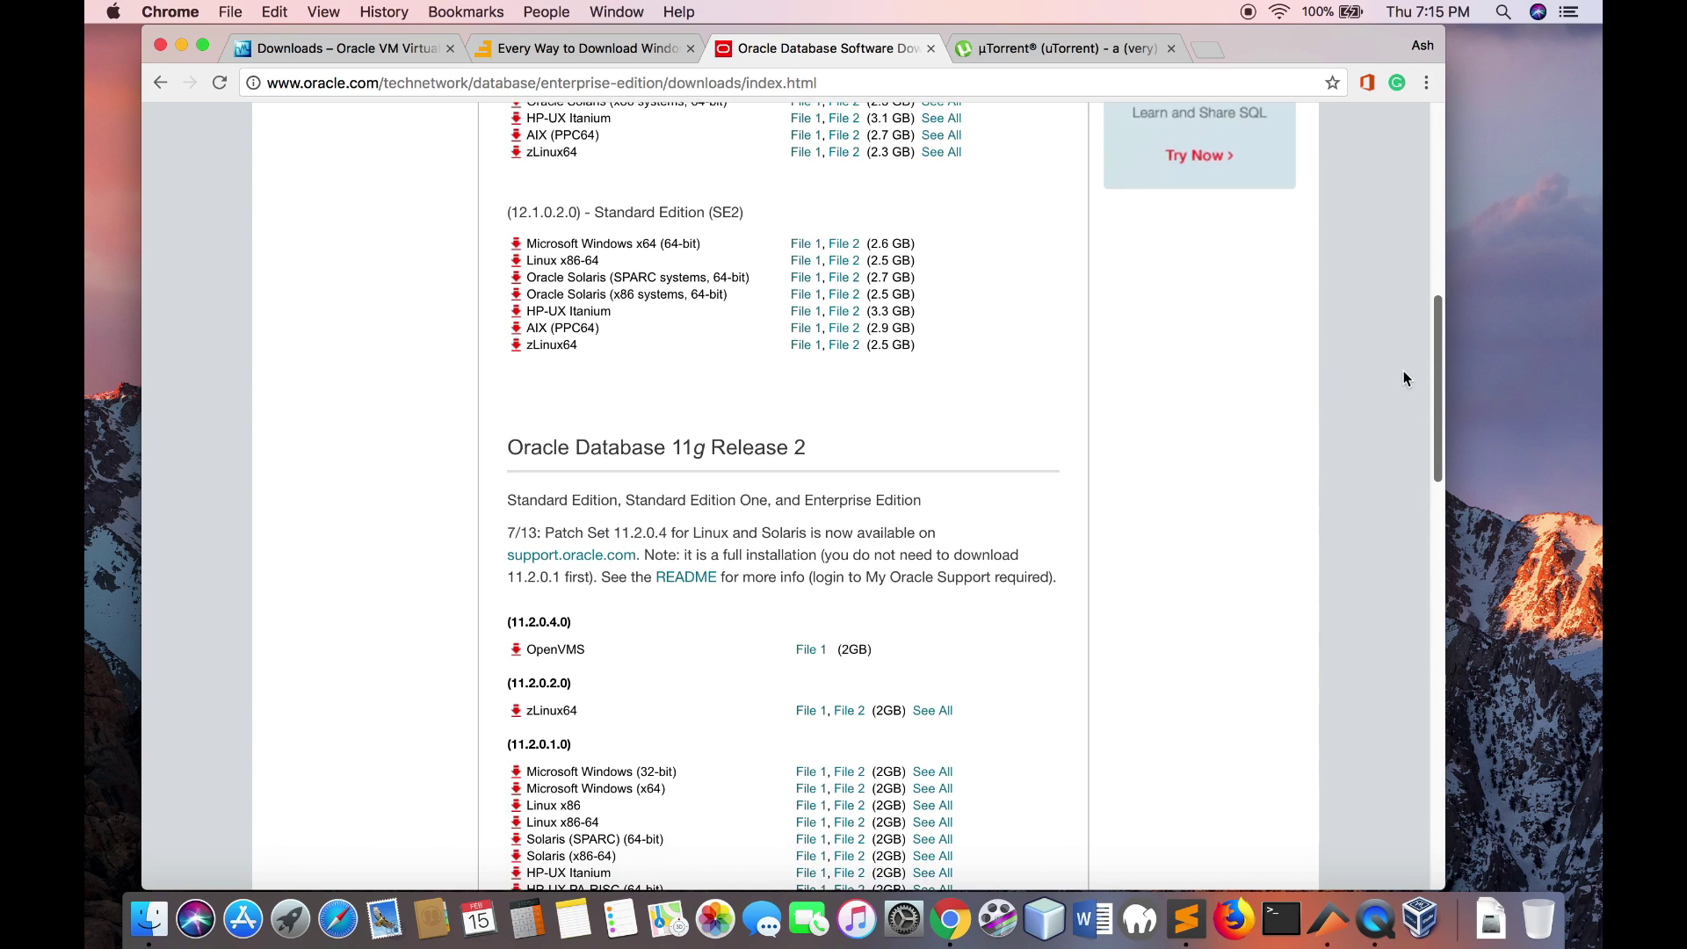
- Check the setup notes in Sublime Text and locate the OS X hosts package on the VirtualBox downloads page in Chrome
click(1189, 914)
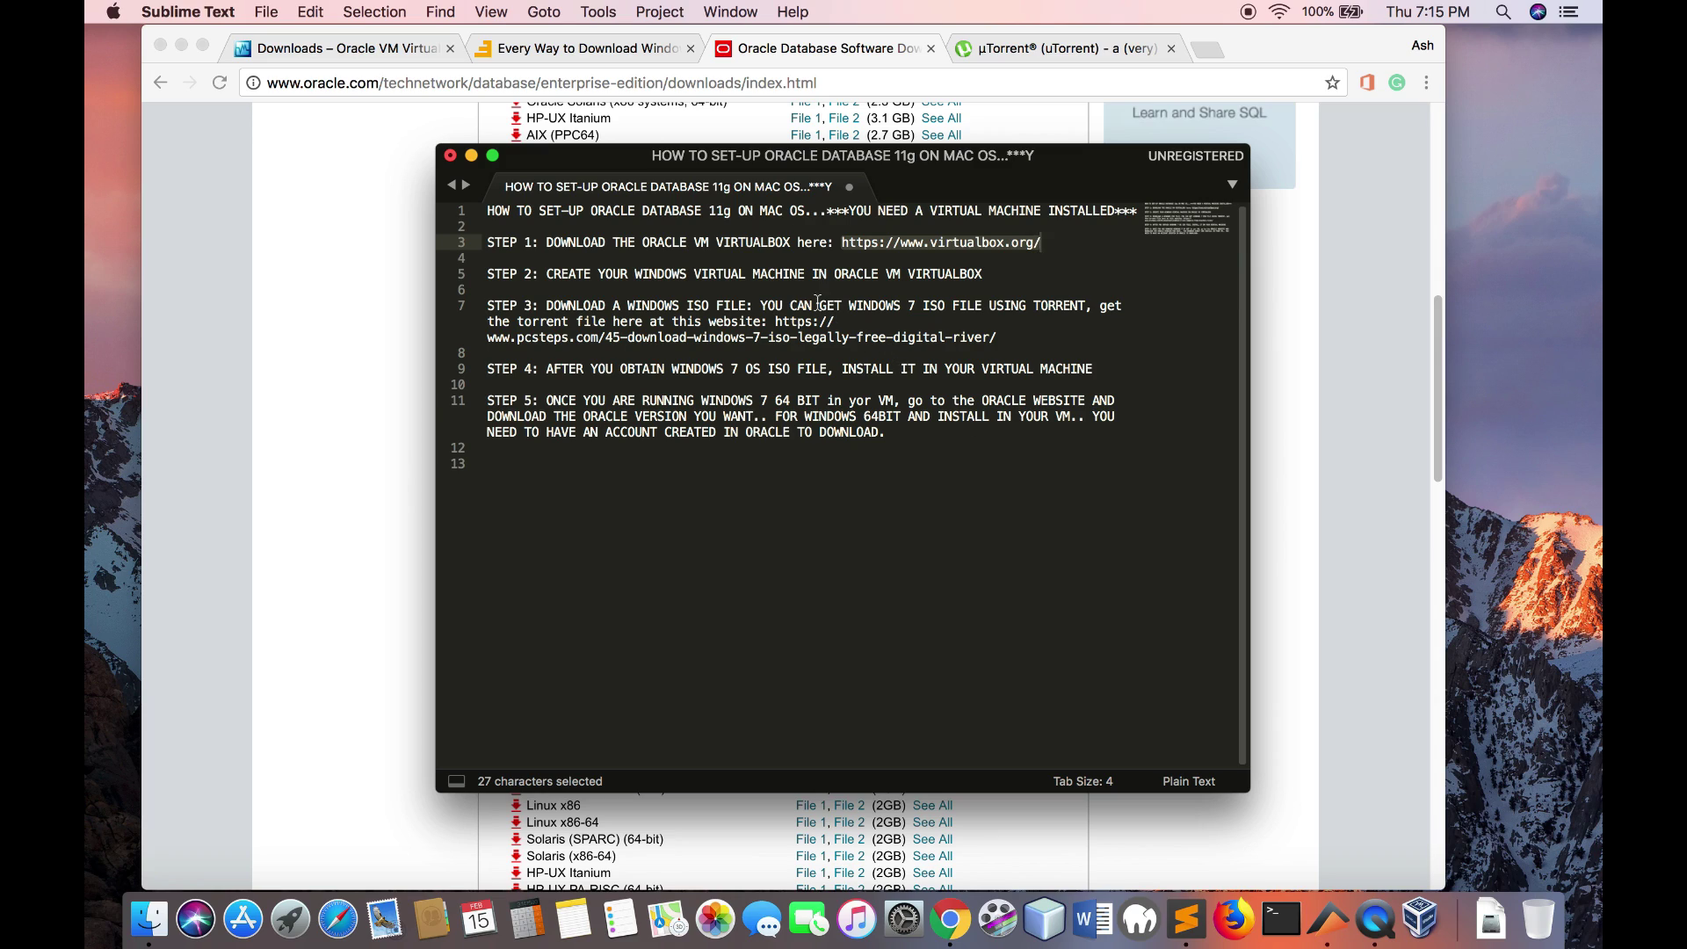
click(775, 256)
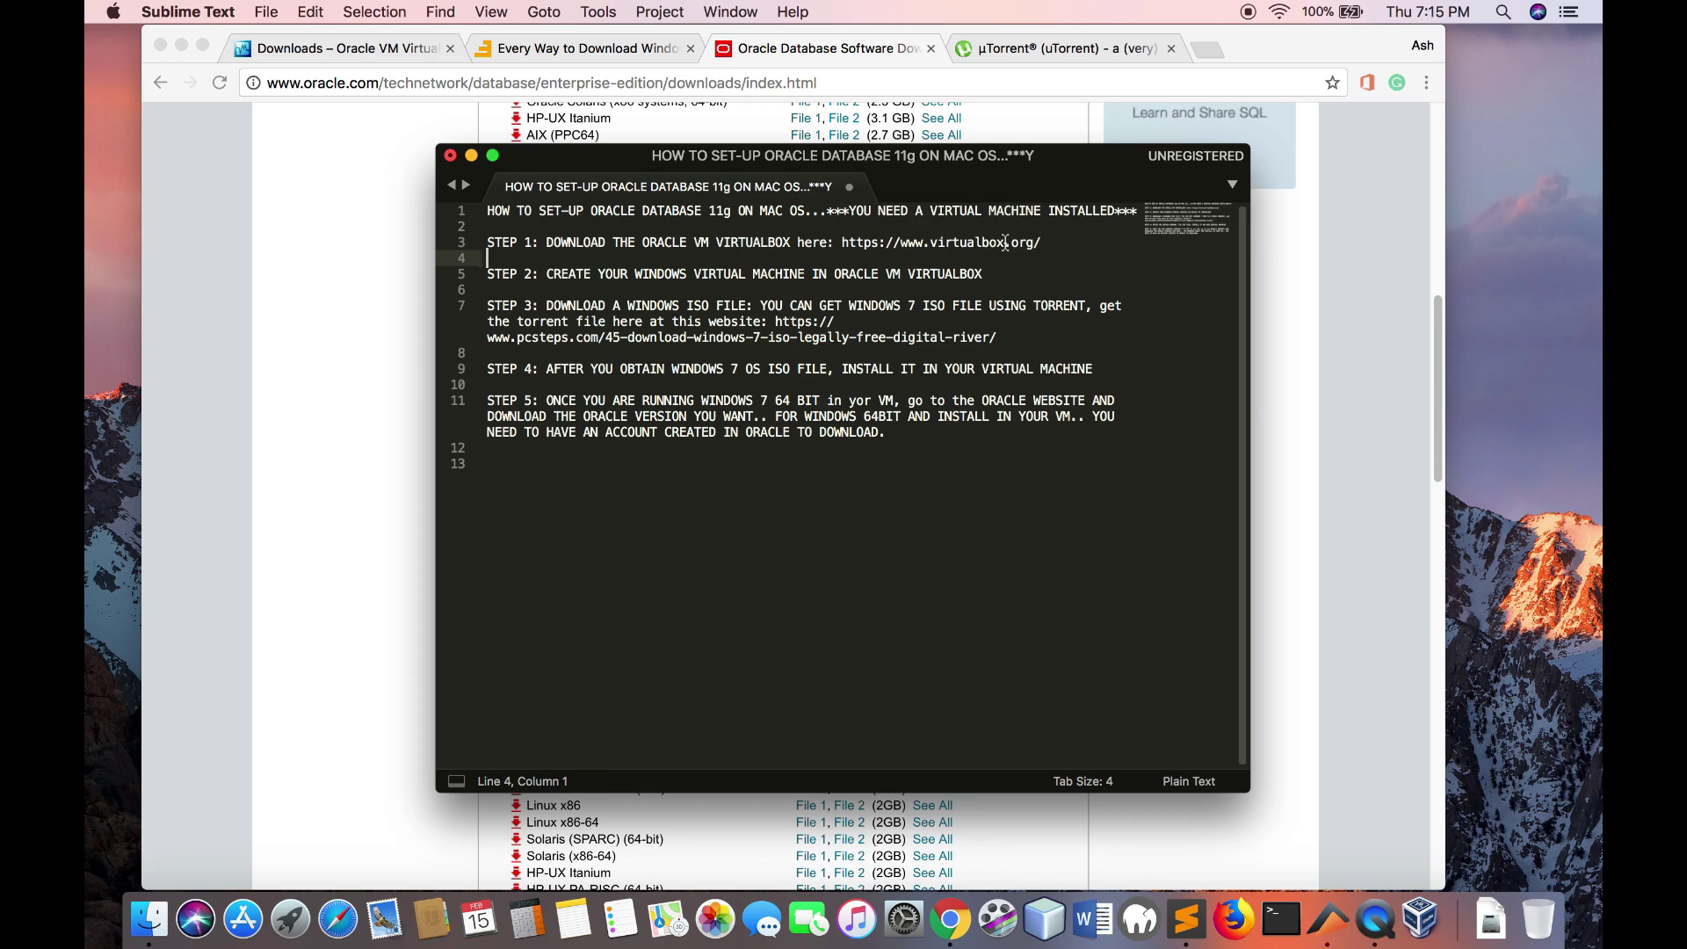
click(384, 51)
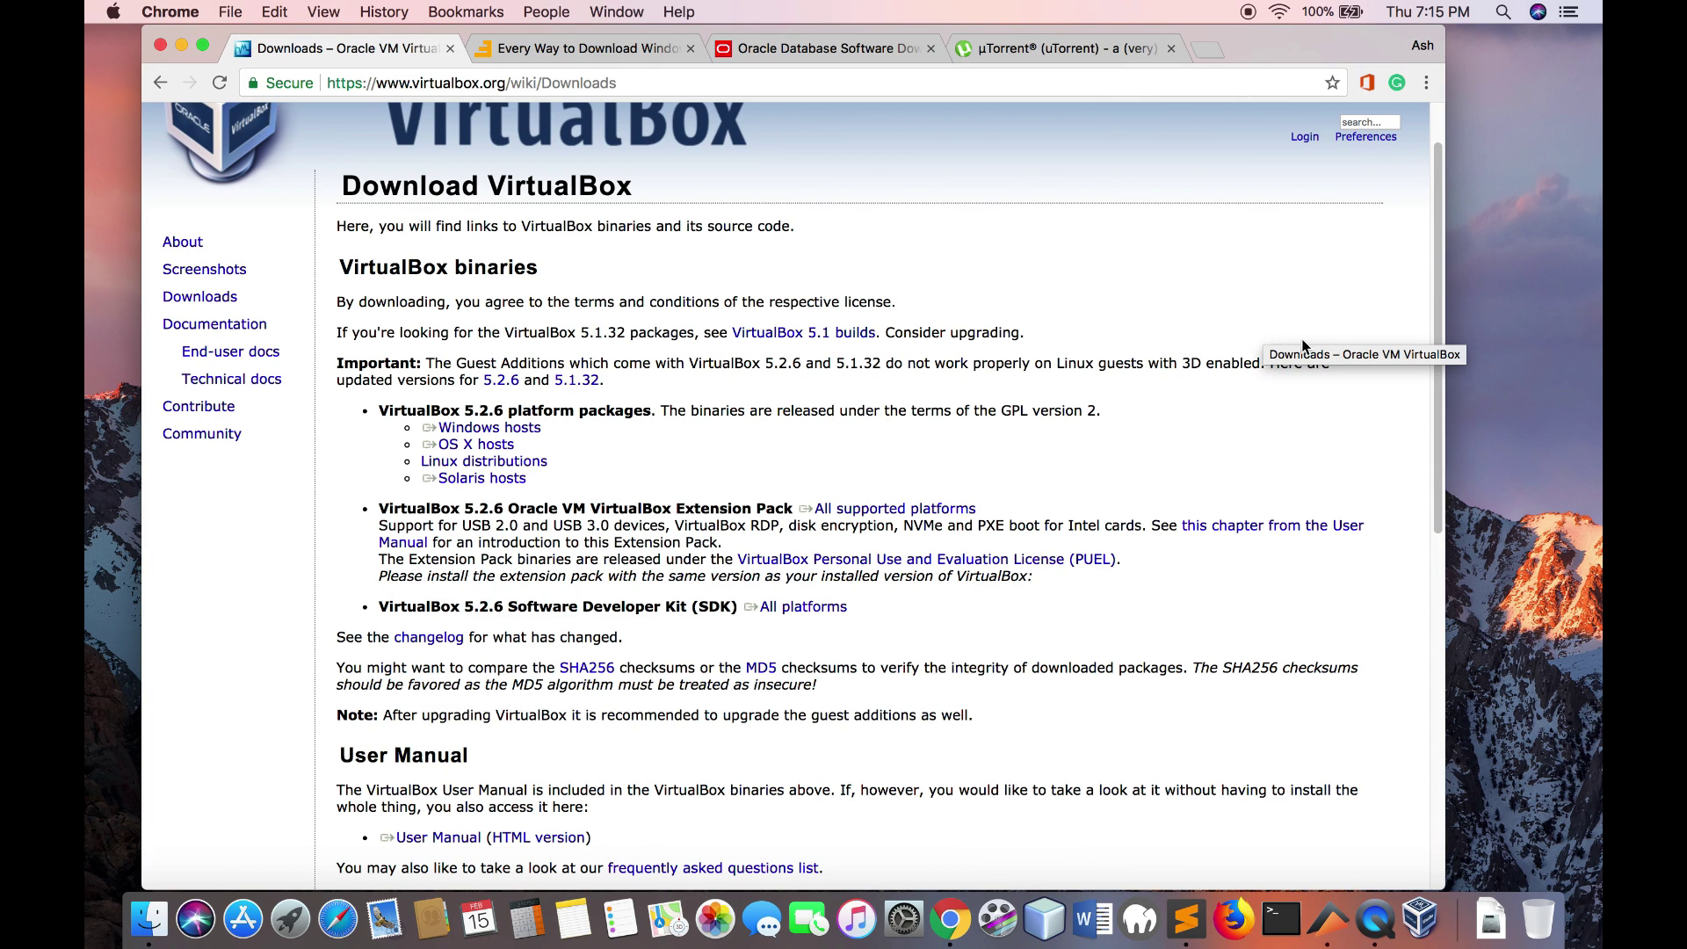
drag(1440, 365, 1442, 242)
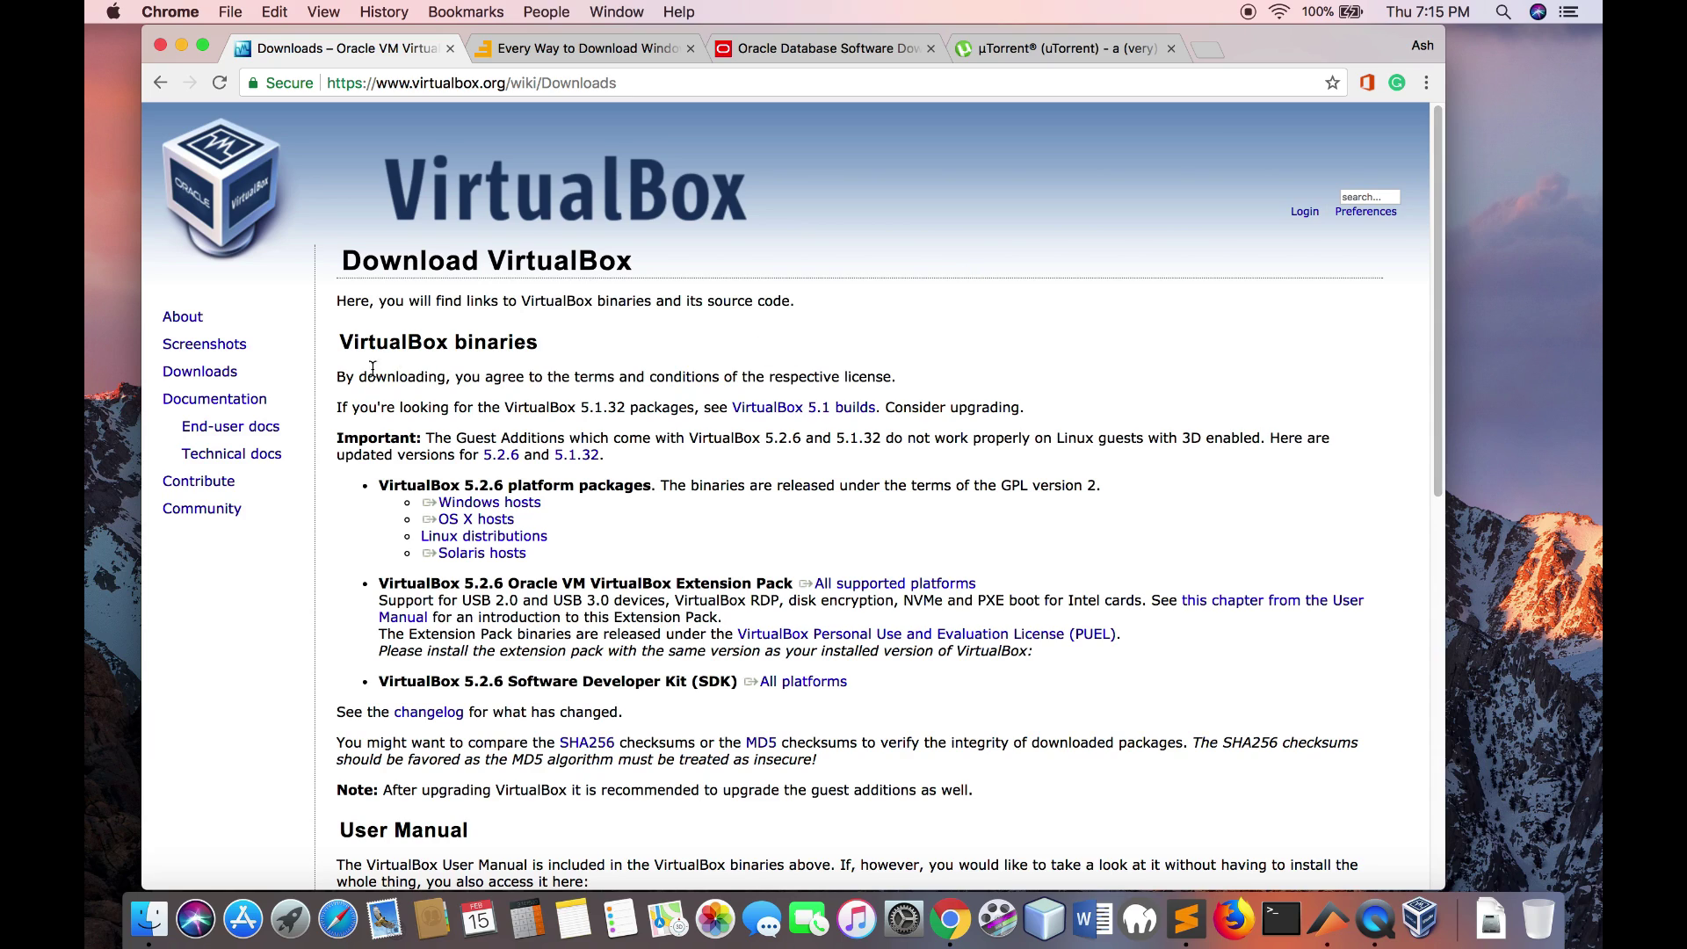
double_click(230, 376)
click(267, 363)
drag(538, 503, 503, 526)
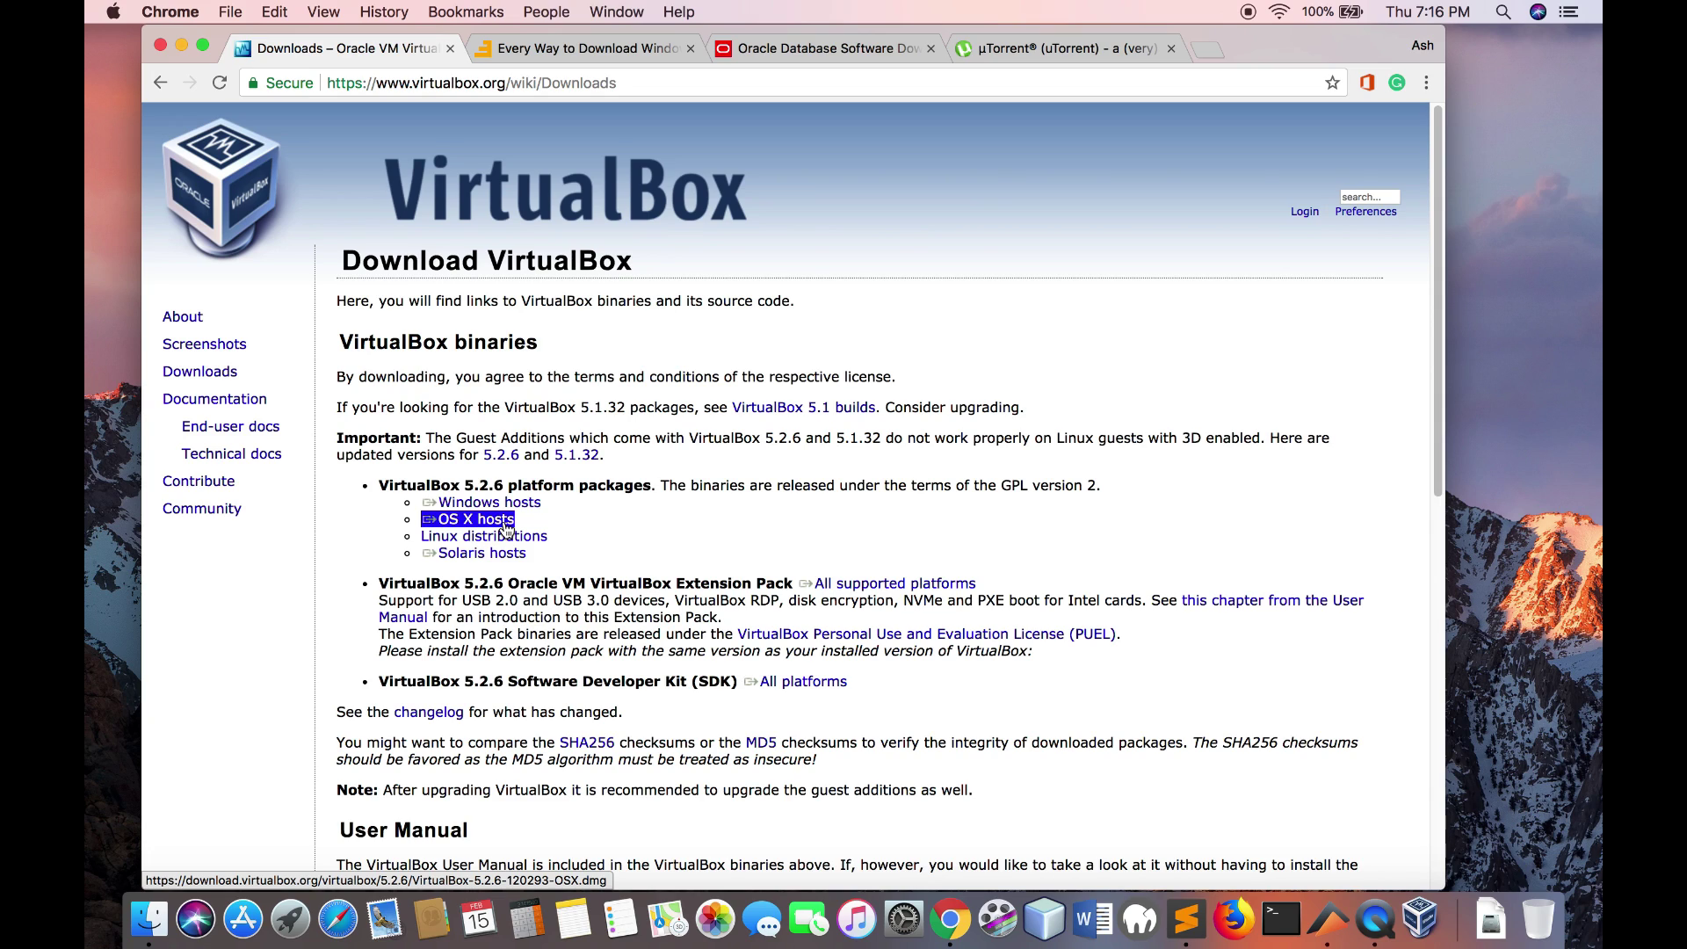
click(569, 515)
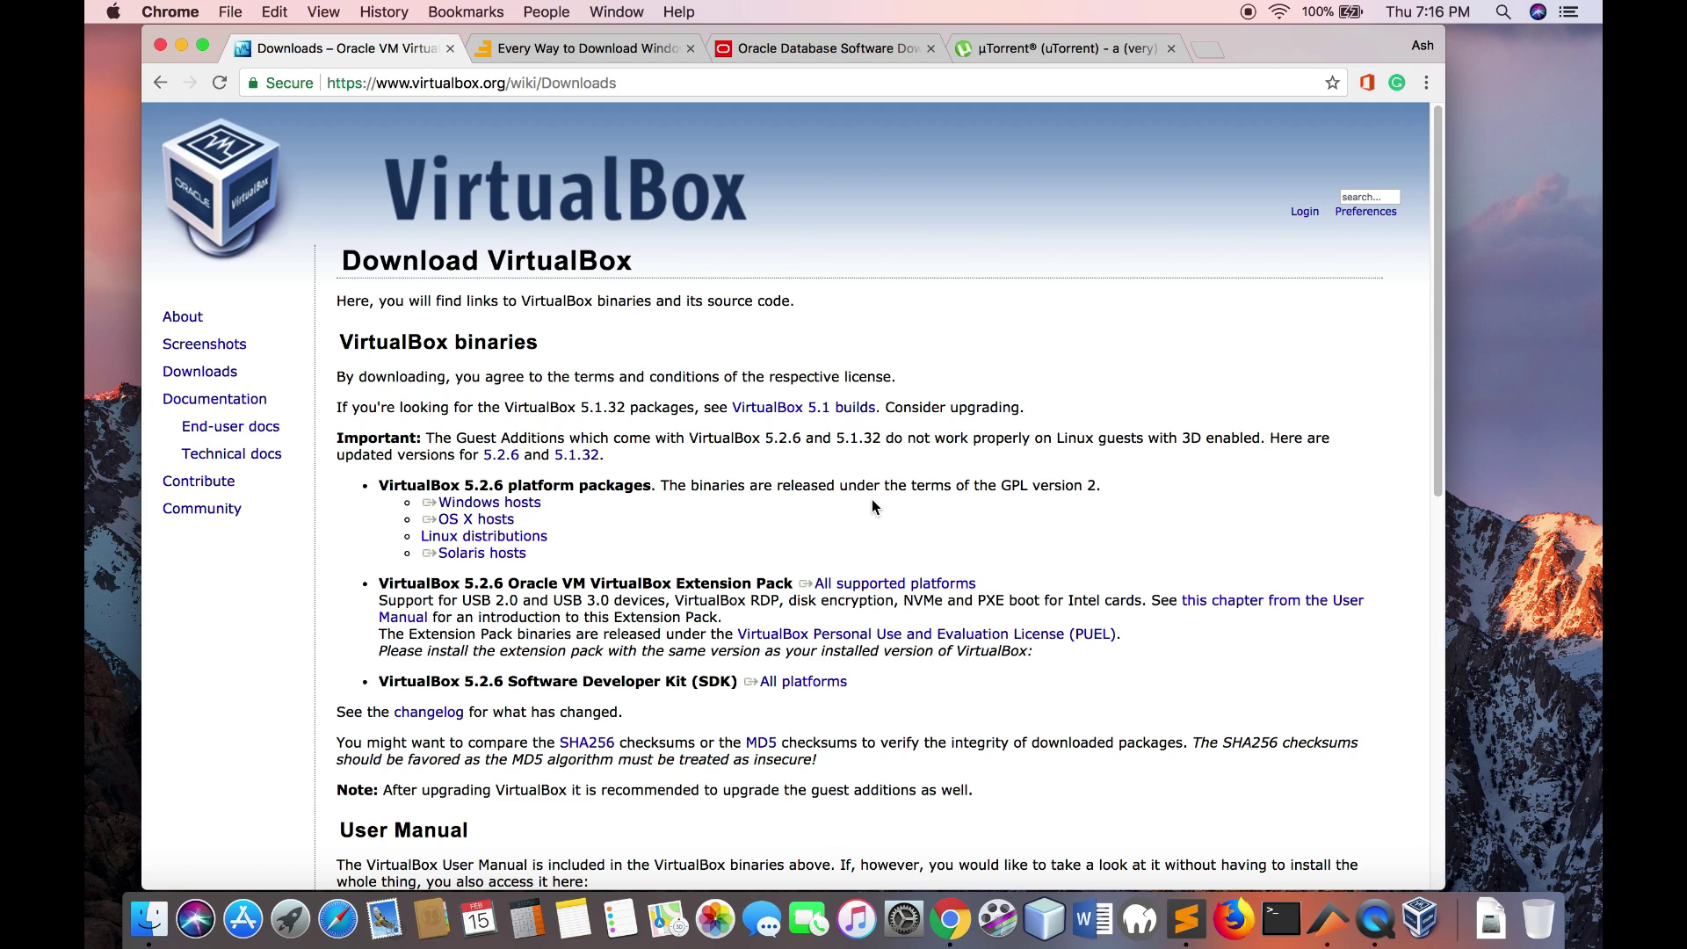
- Open Oracle VM VirtualBox Manager
click(1419, 914)
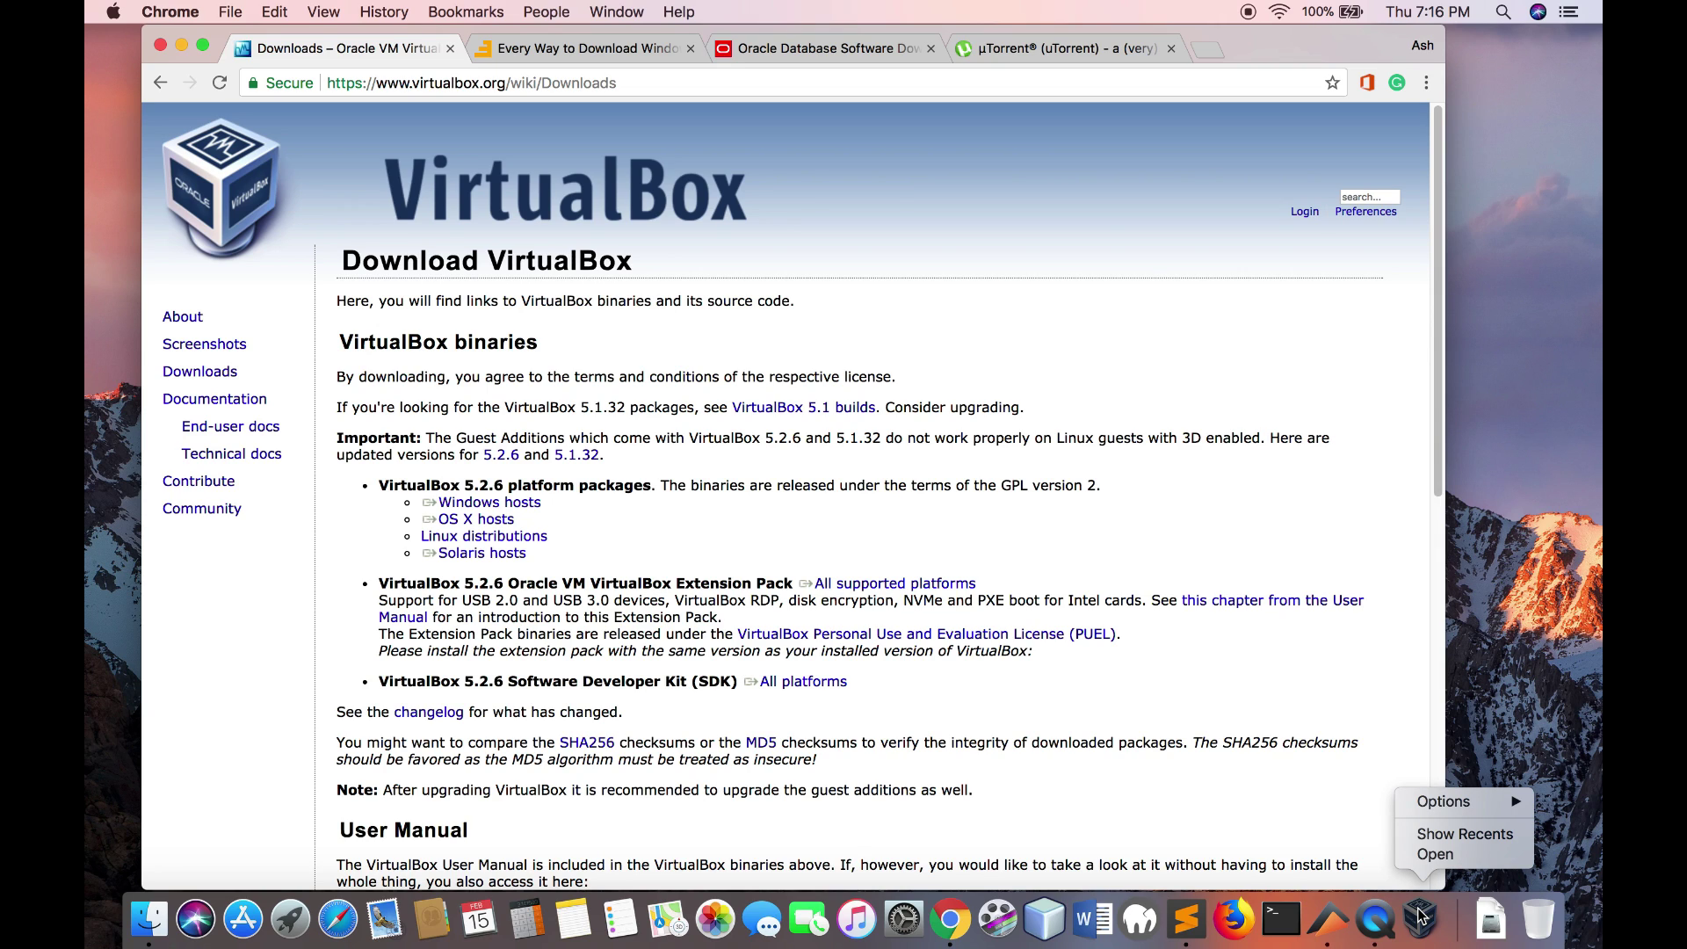
click(1419, 918)
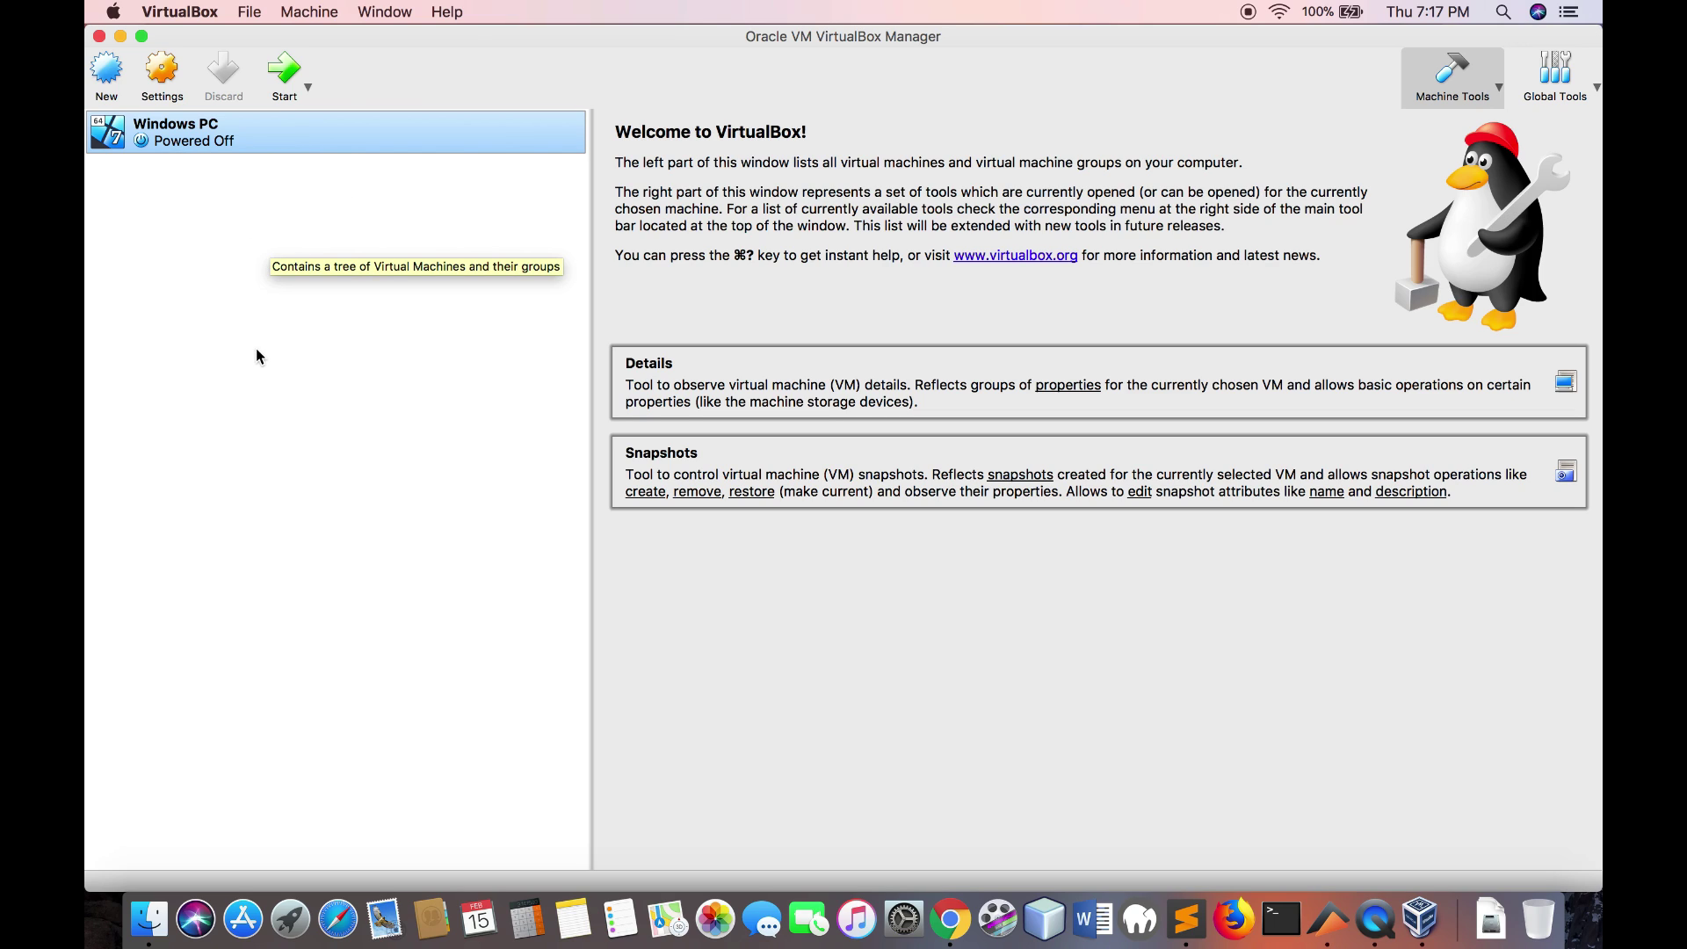
- Set up a new virtual machine named WINDOWS OS with a VMDK virtual hard disk, and cancel its creation
click(106, 76)
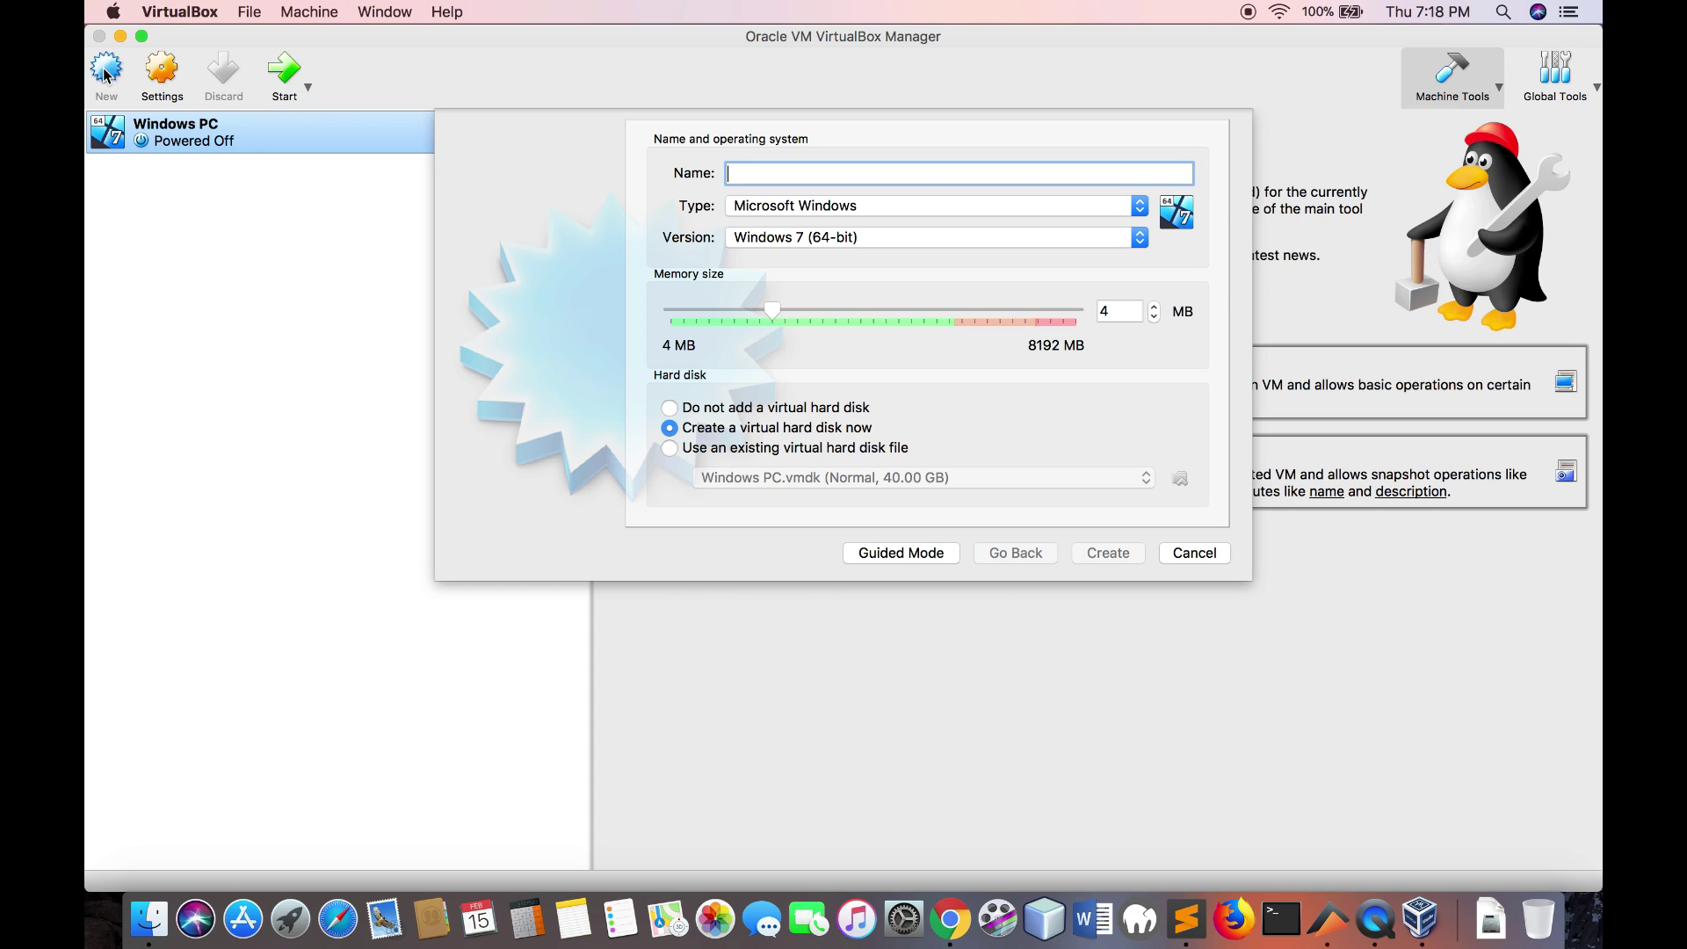
text(WIN)
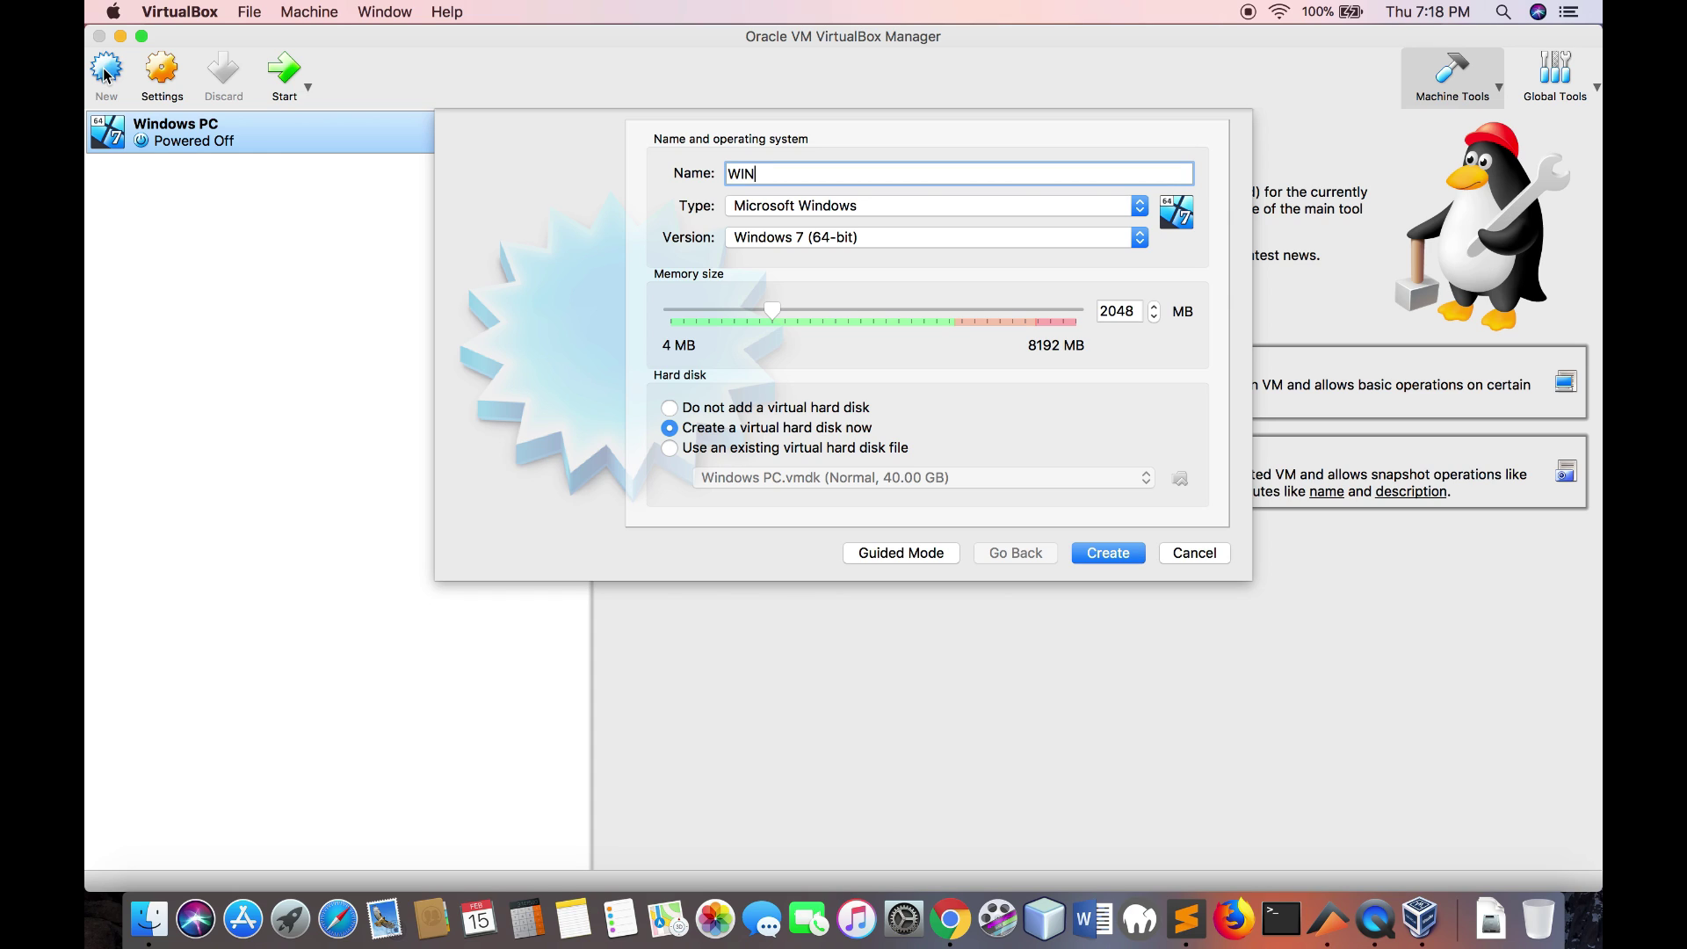
text(DOWS OS)
click(1103, 556)
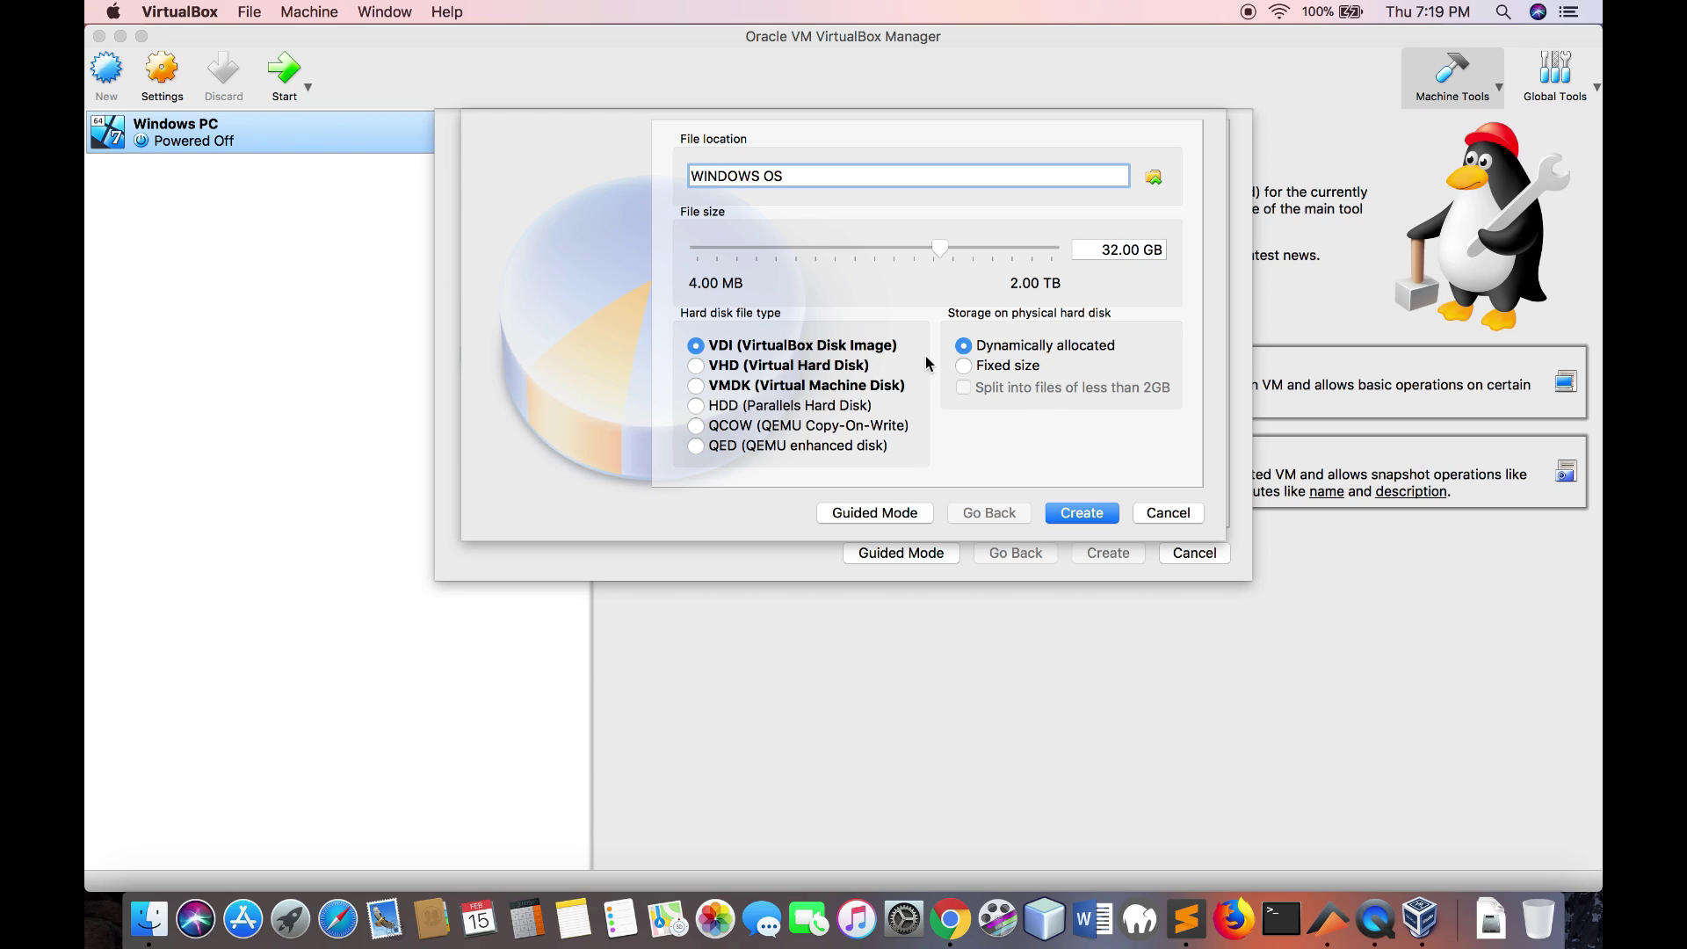
click(695, 387)
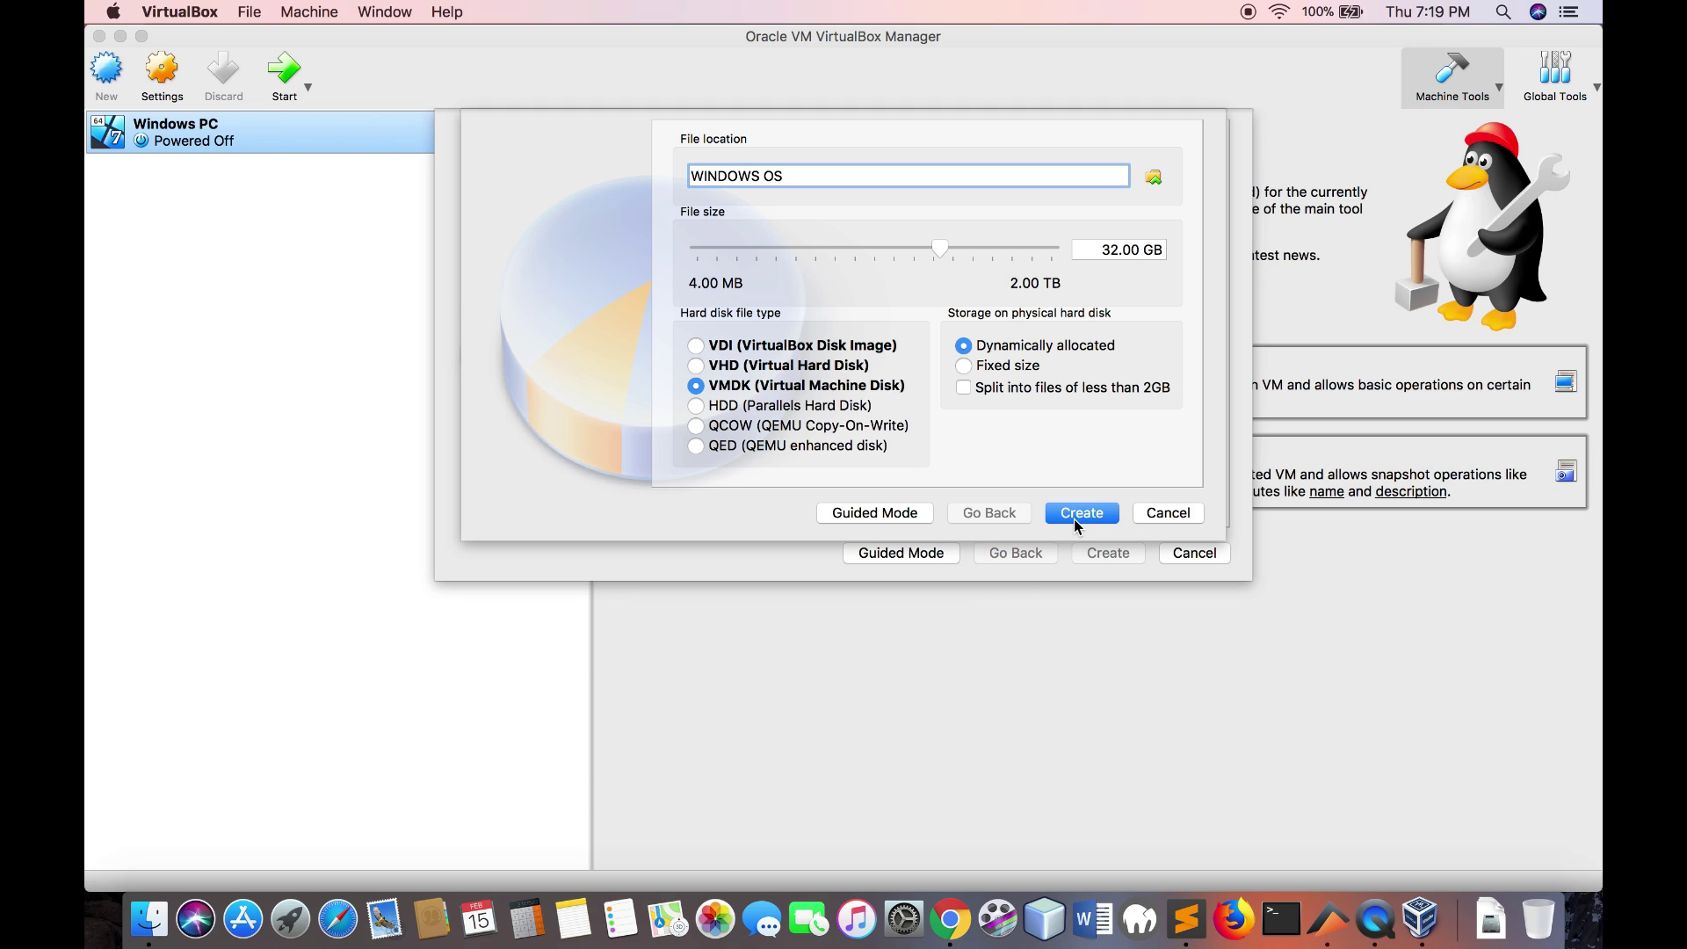
click(1142, 517)
click(1188, 563)
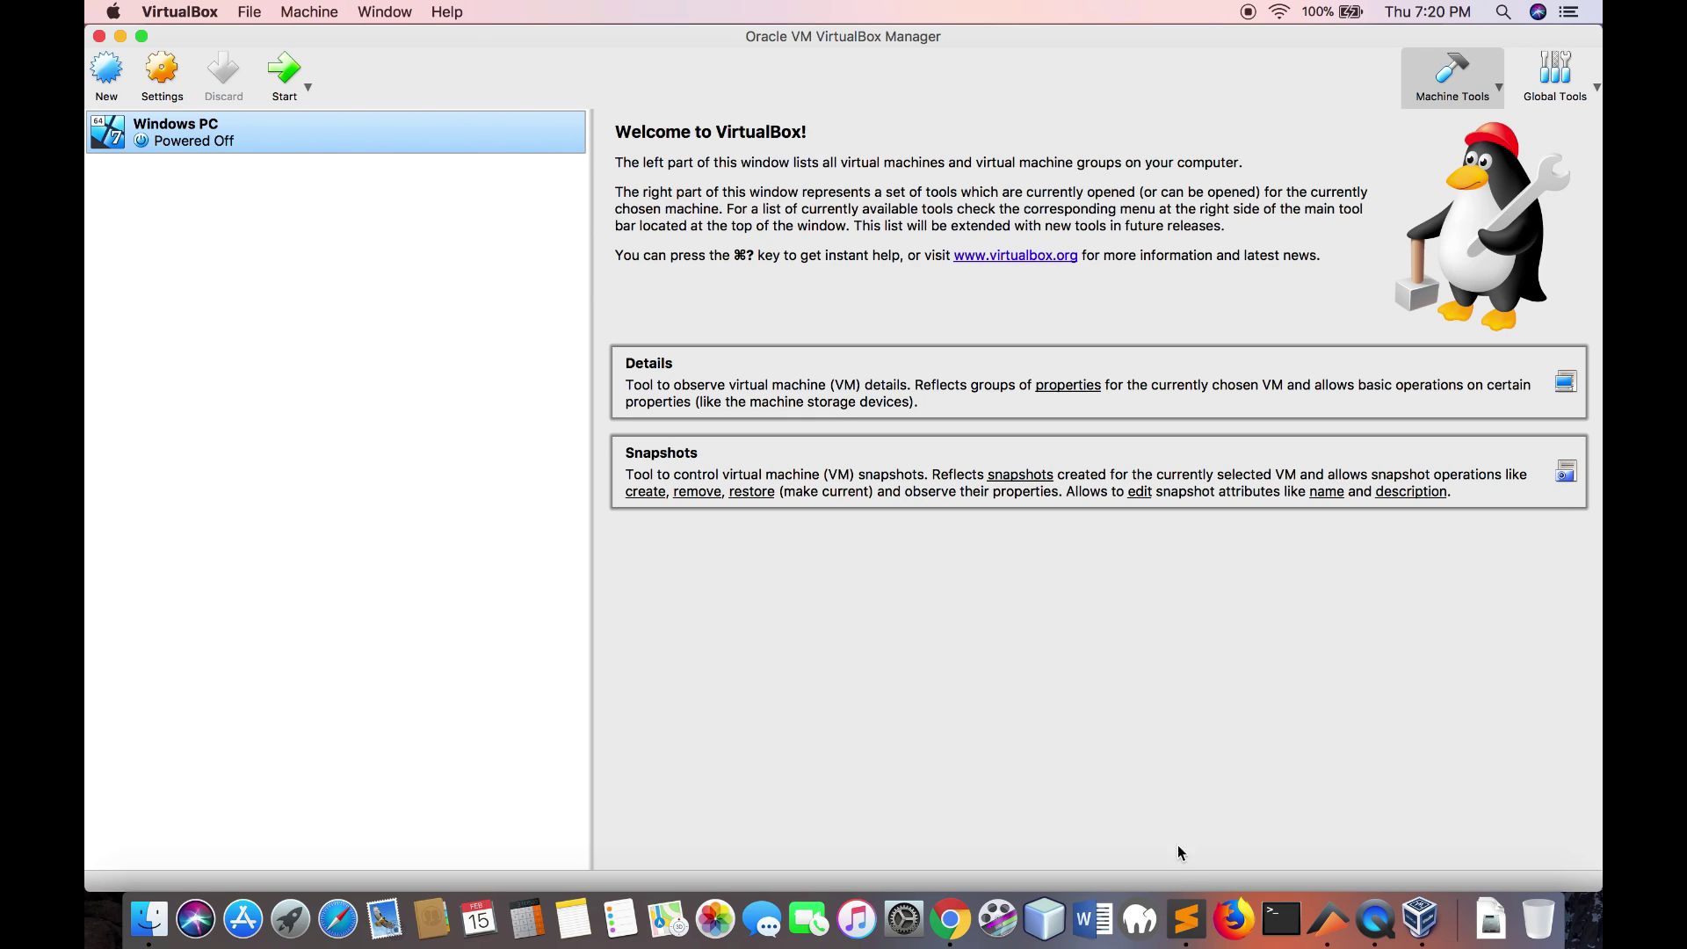
- Review the setup notes in Sublime Text, and the PC Steps Windows 7 ISO page and µTorrent page in Chrome, closing the µTorrent page
click(1187, 919)
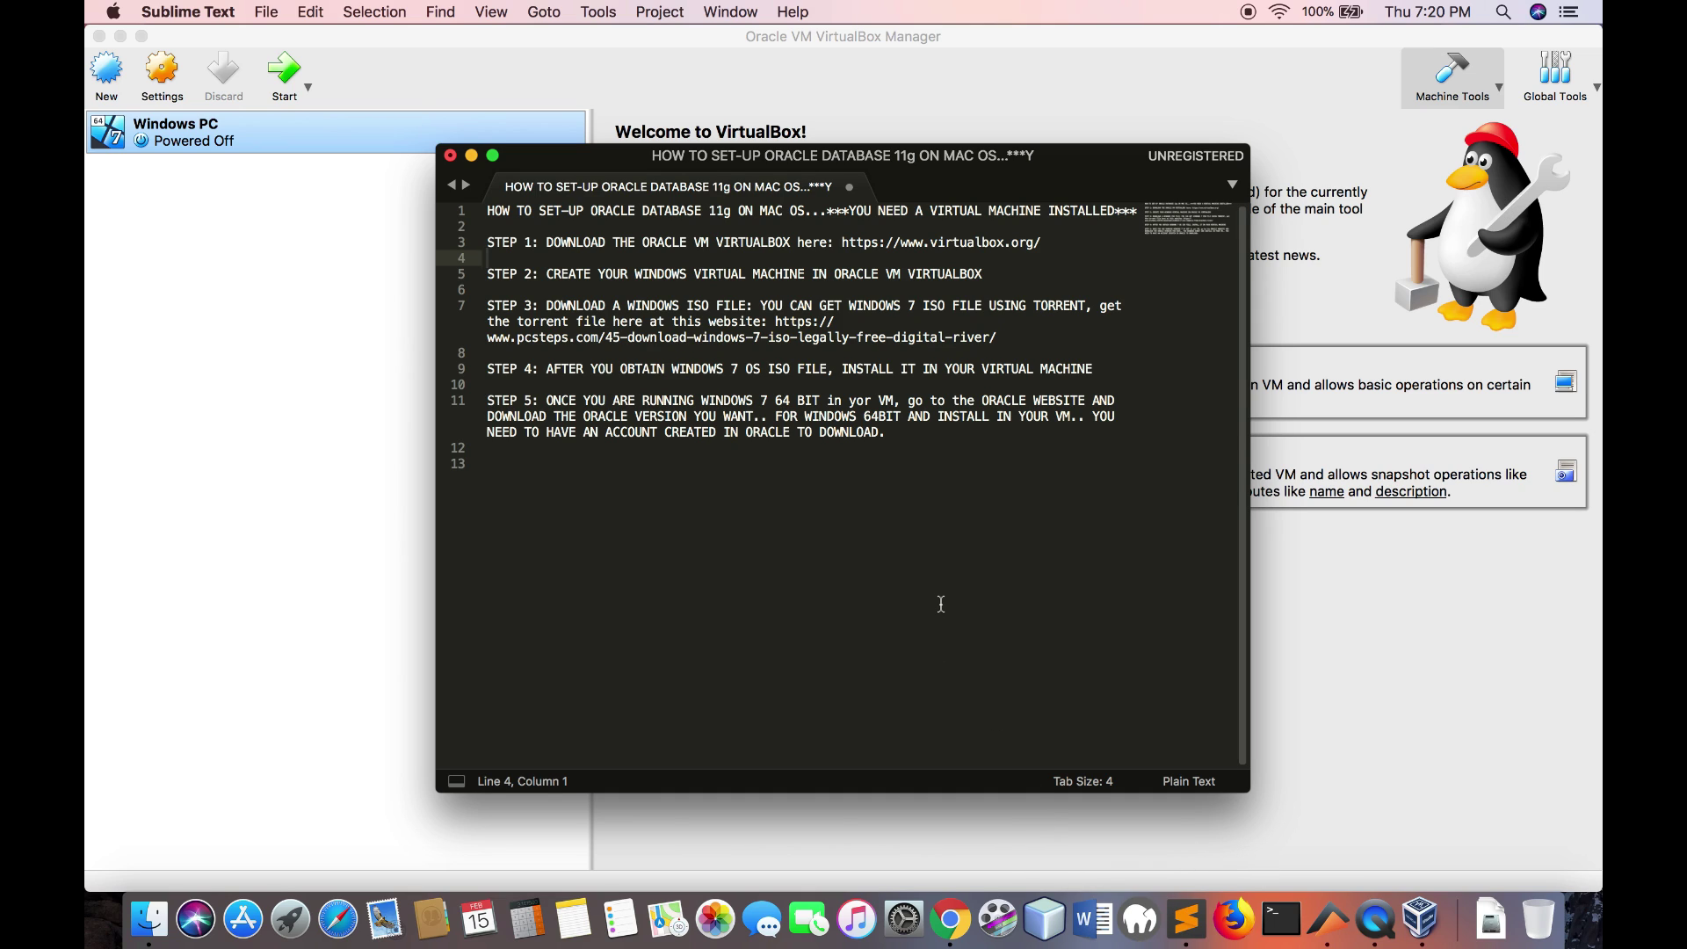
click(956, 919)
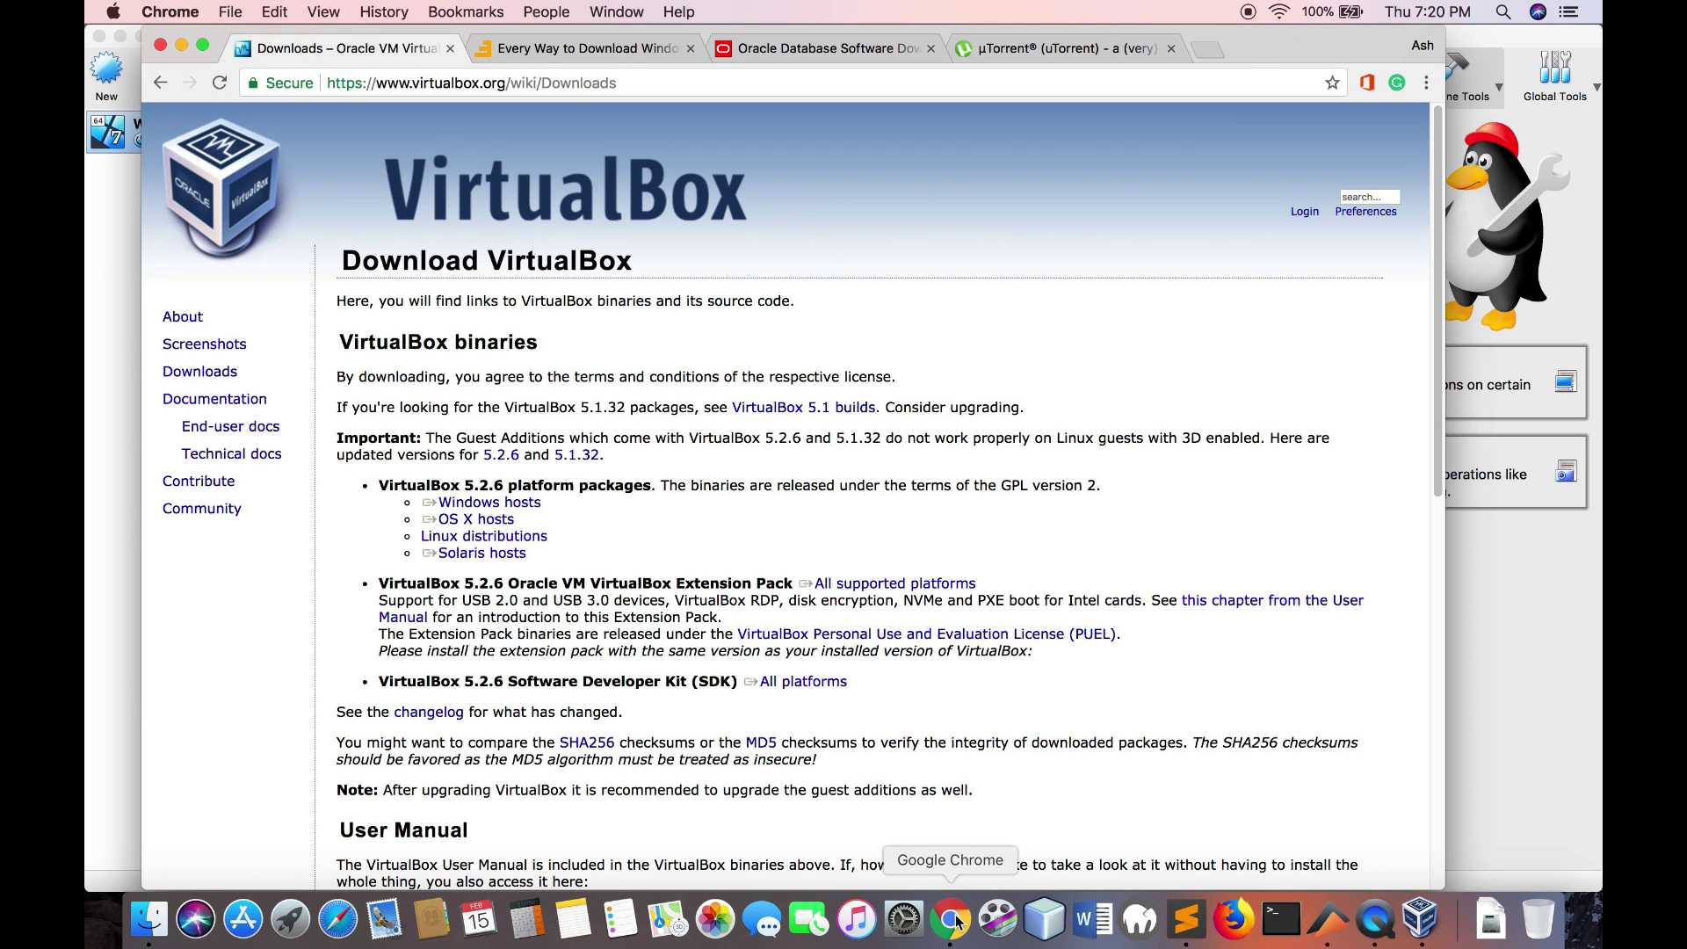
click(622, 46)
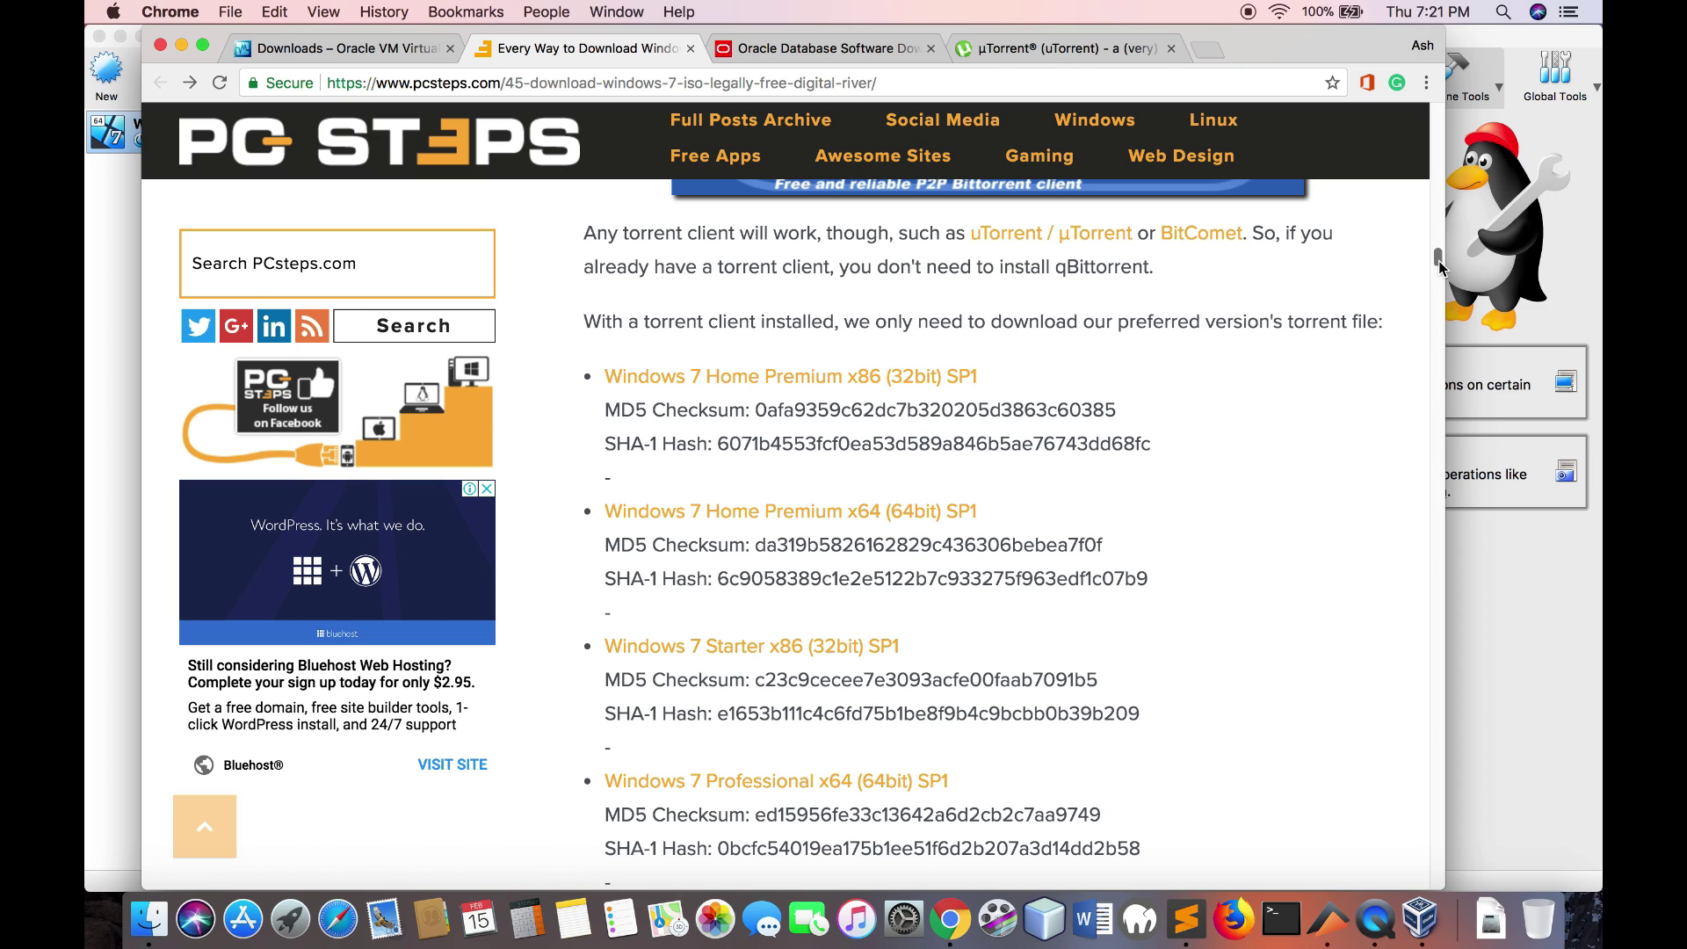
drag(1439, 257, 1426, 225)
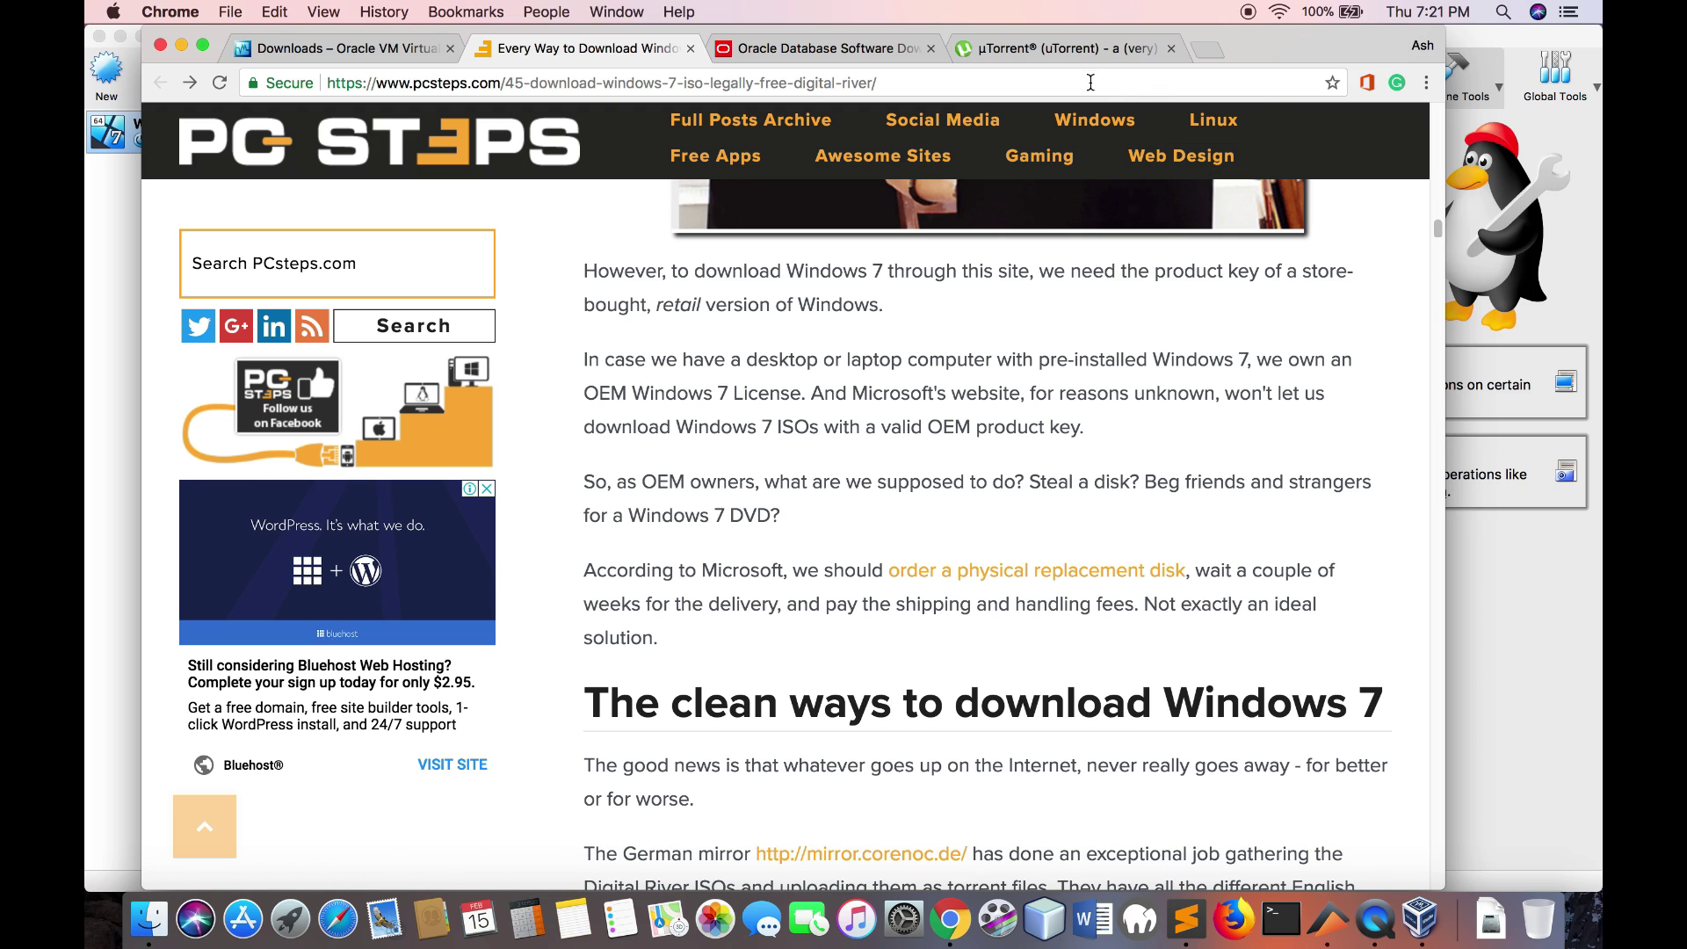
click(1072, 53)
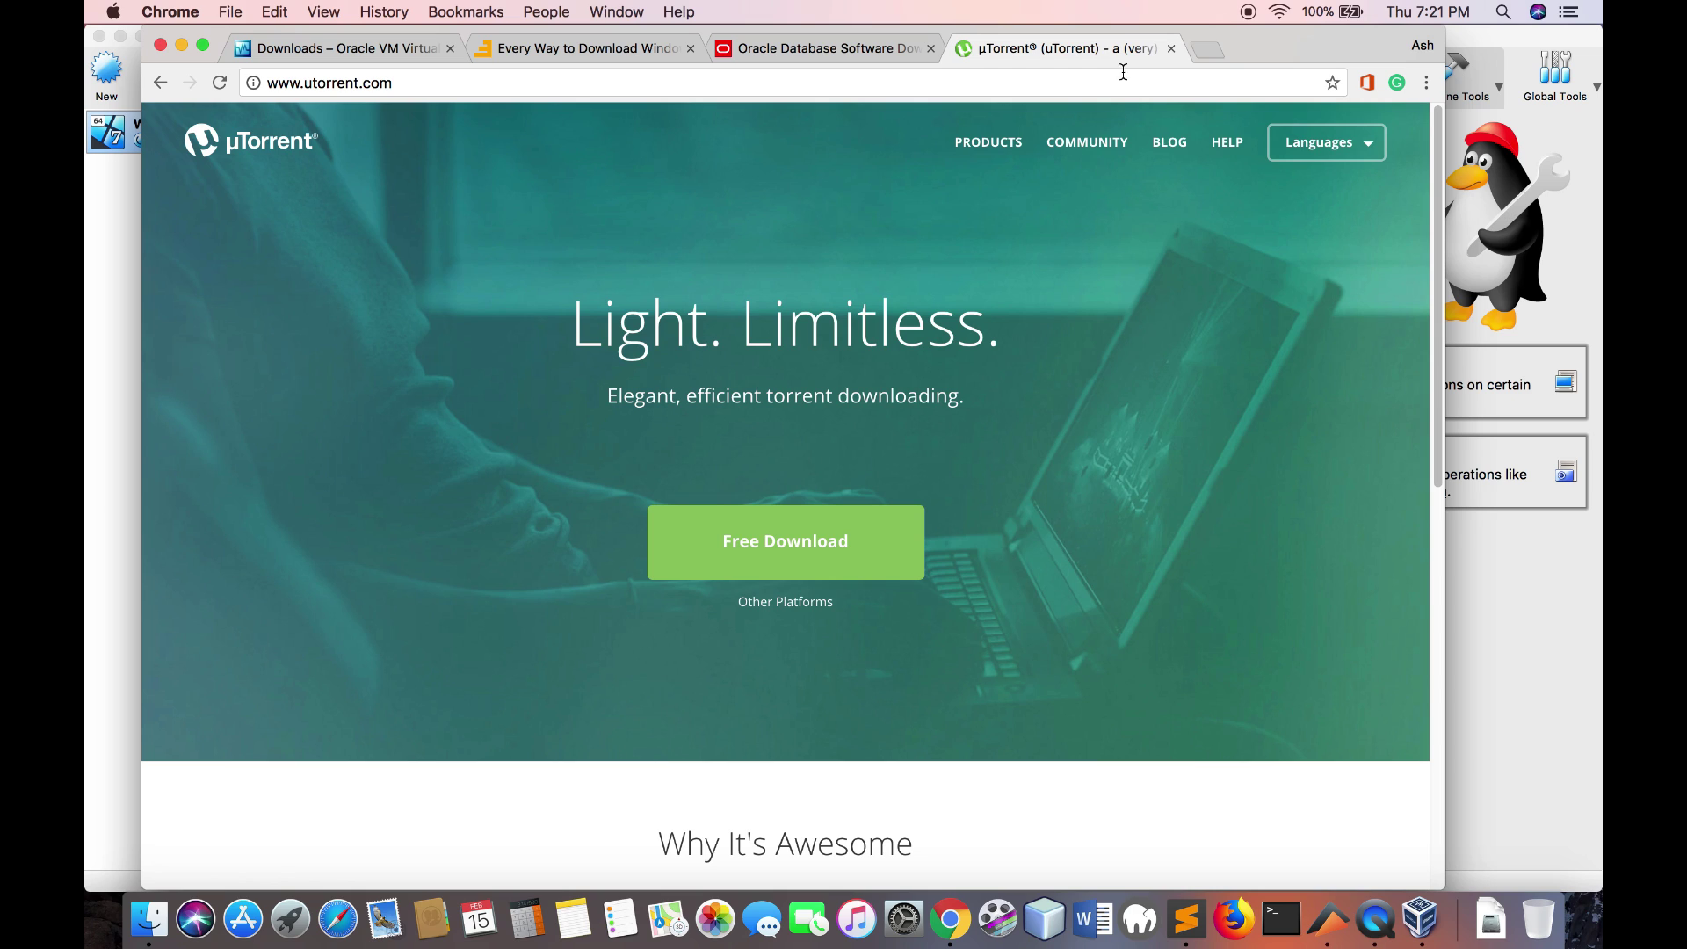
click(1172, 49)
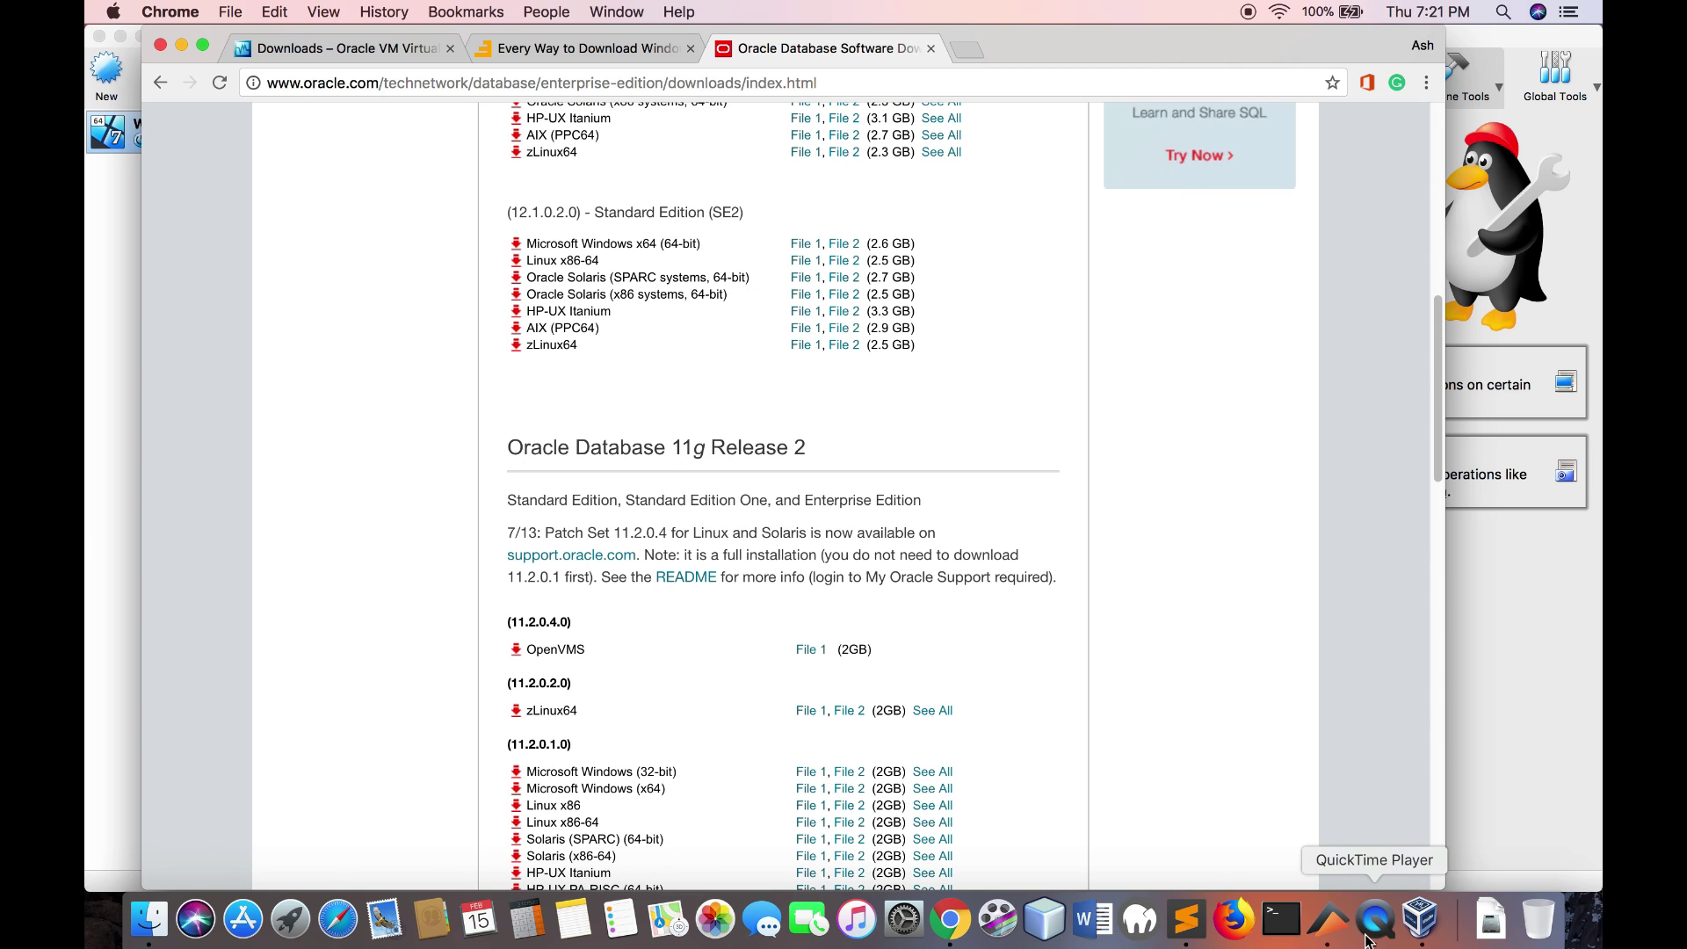
- Switch back to VirtualBox and start the Windows PC virtual machine
click(1410, 931)
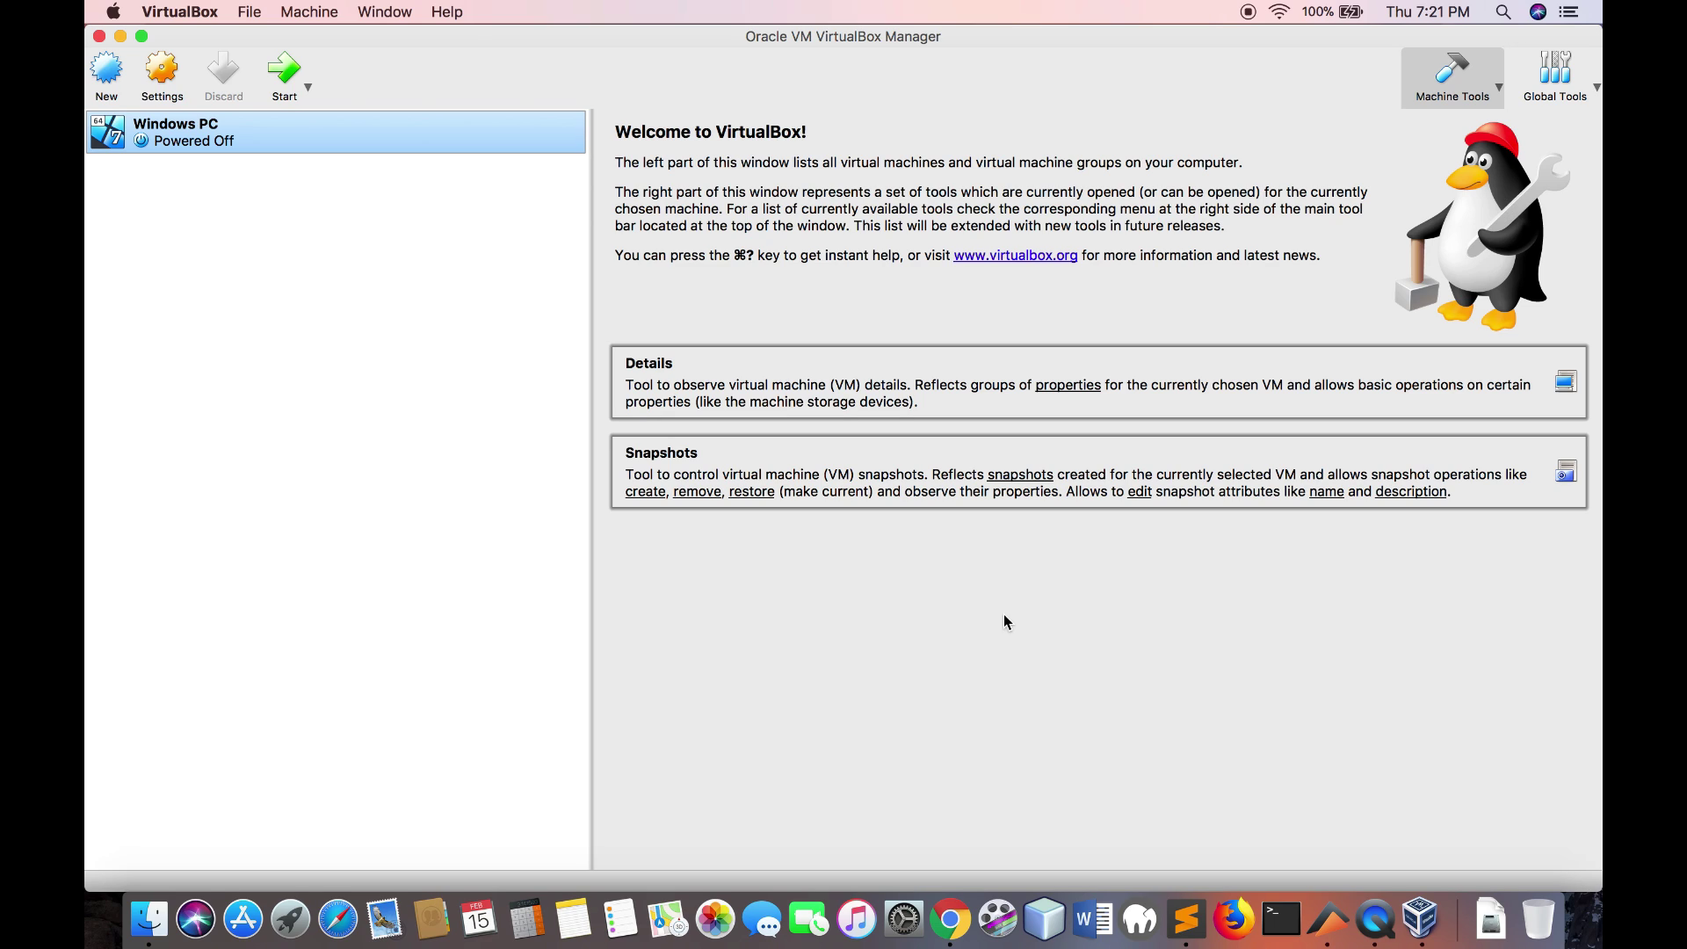
click(289, 83)
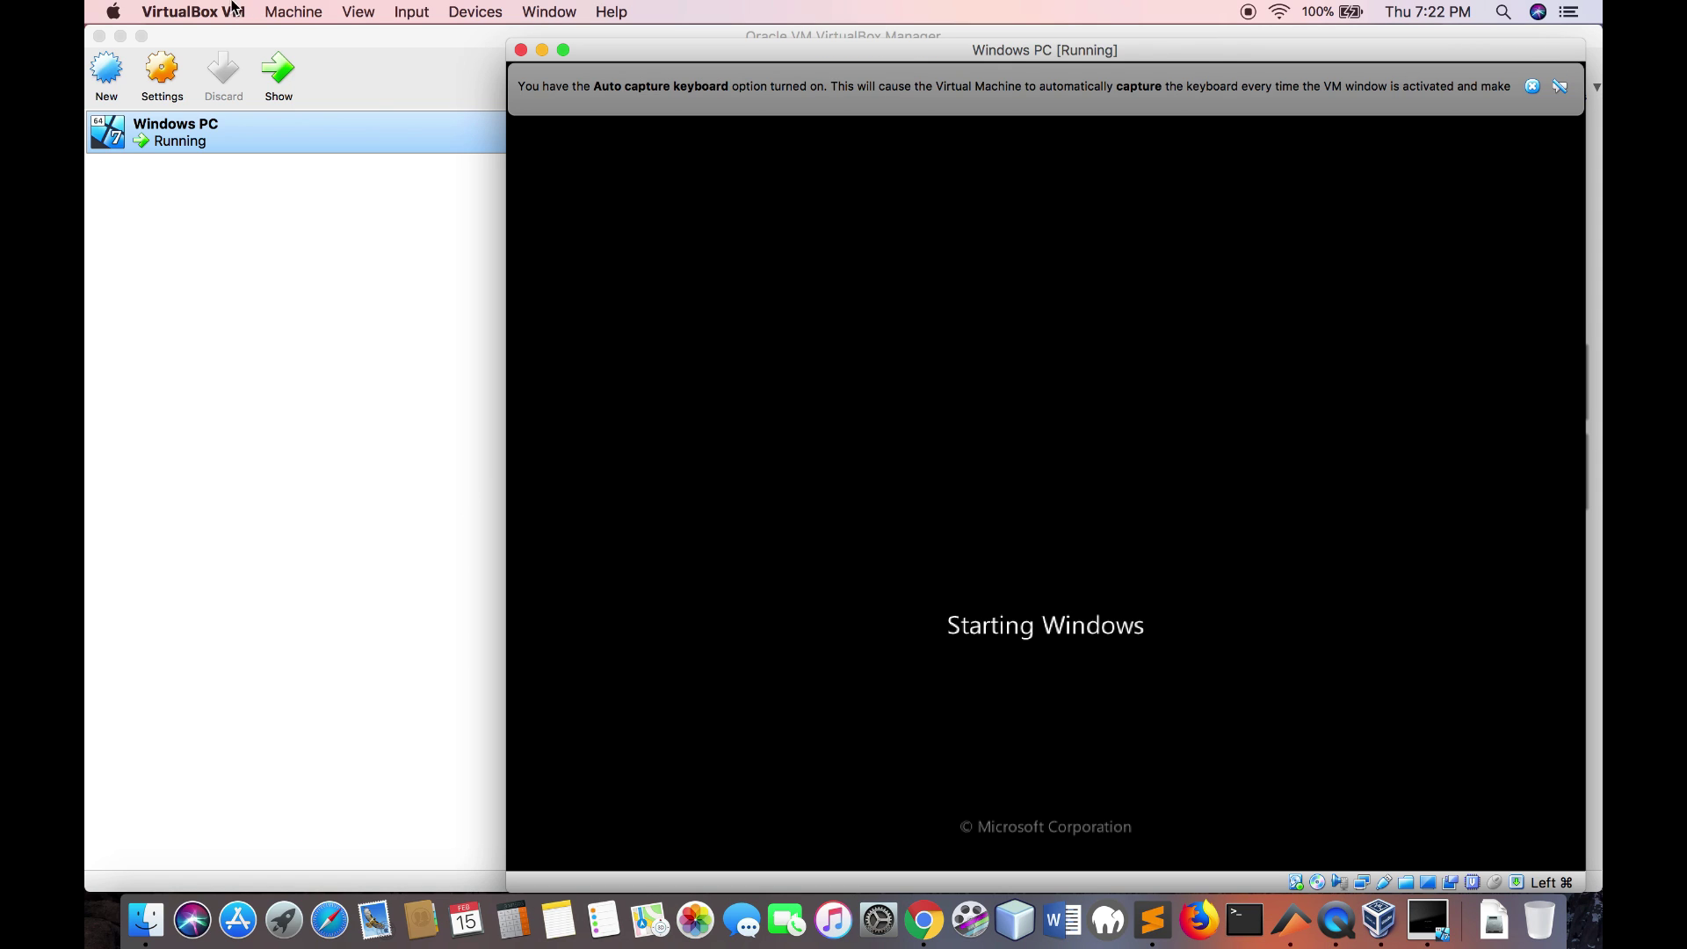
- Open the disk image chooser for the running machine's optical drive, and cancel it without choosing a file
click(472, 15)
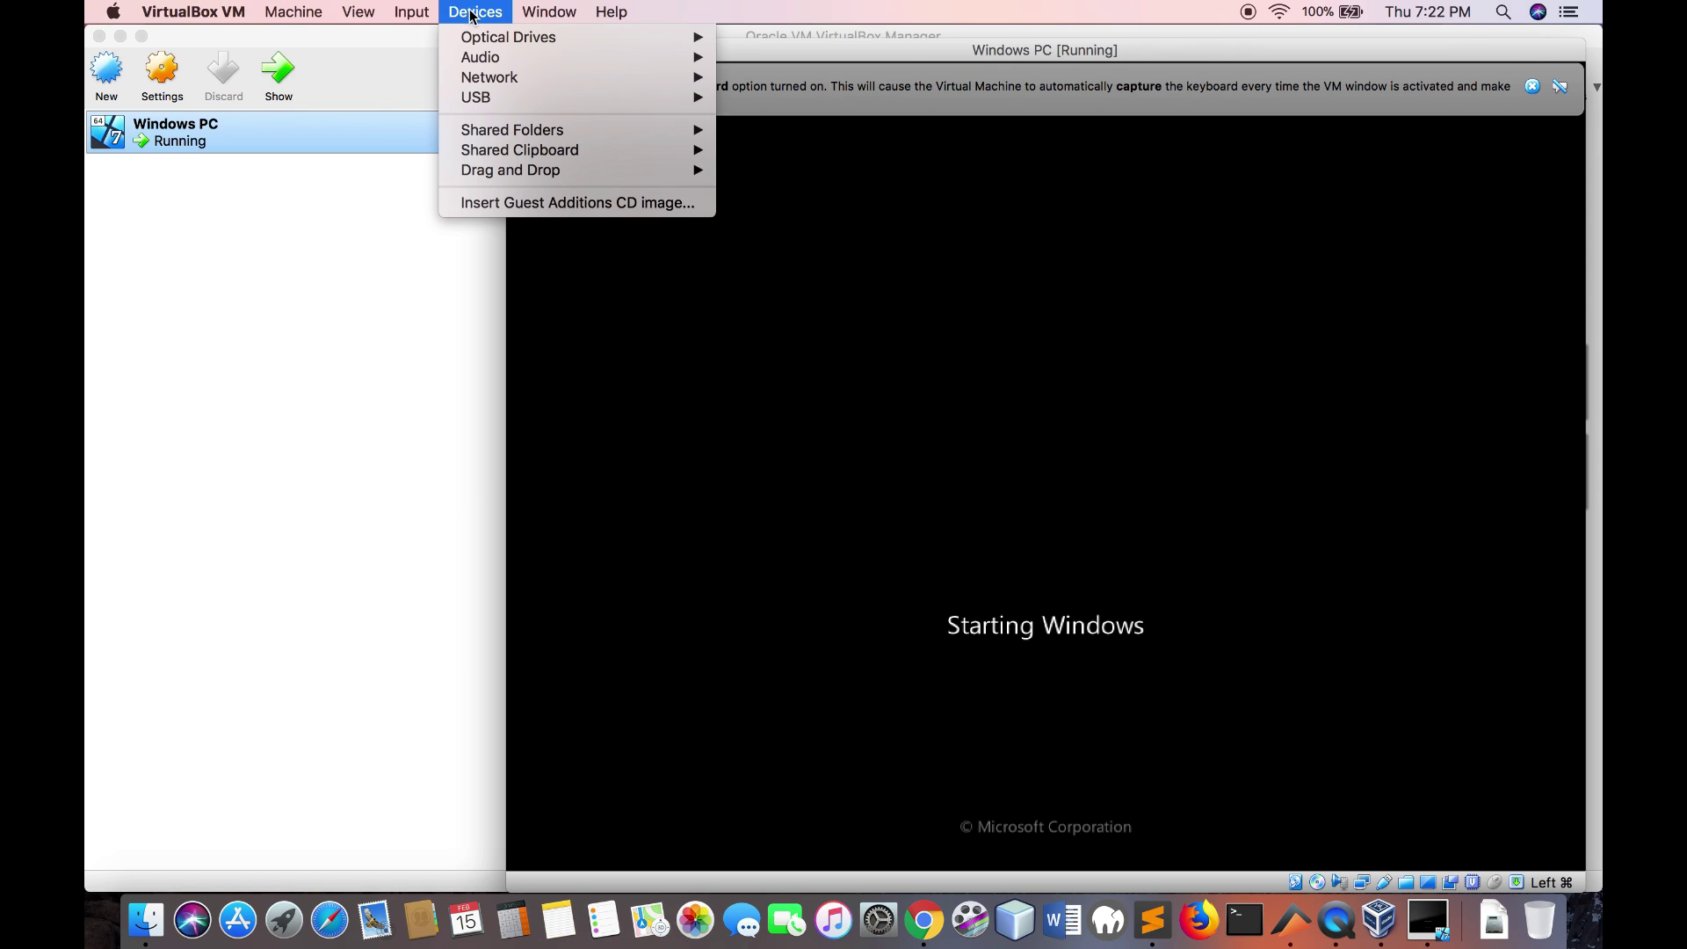
mouse_move(482, 41)
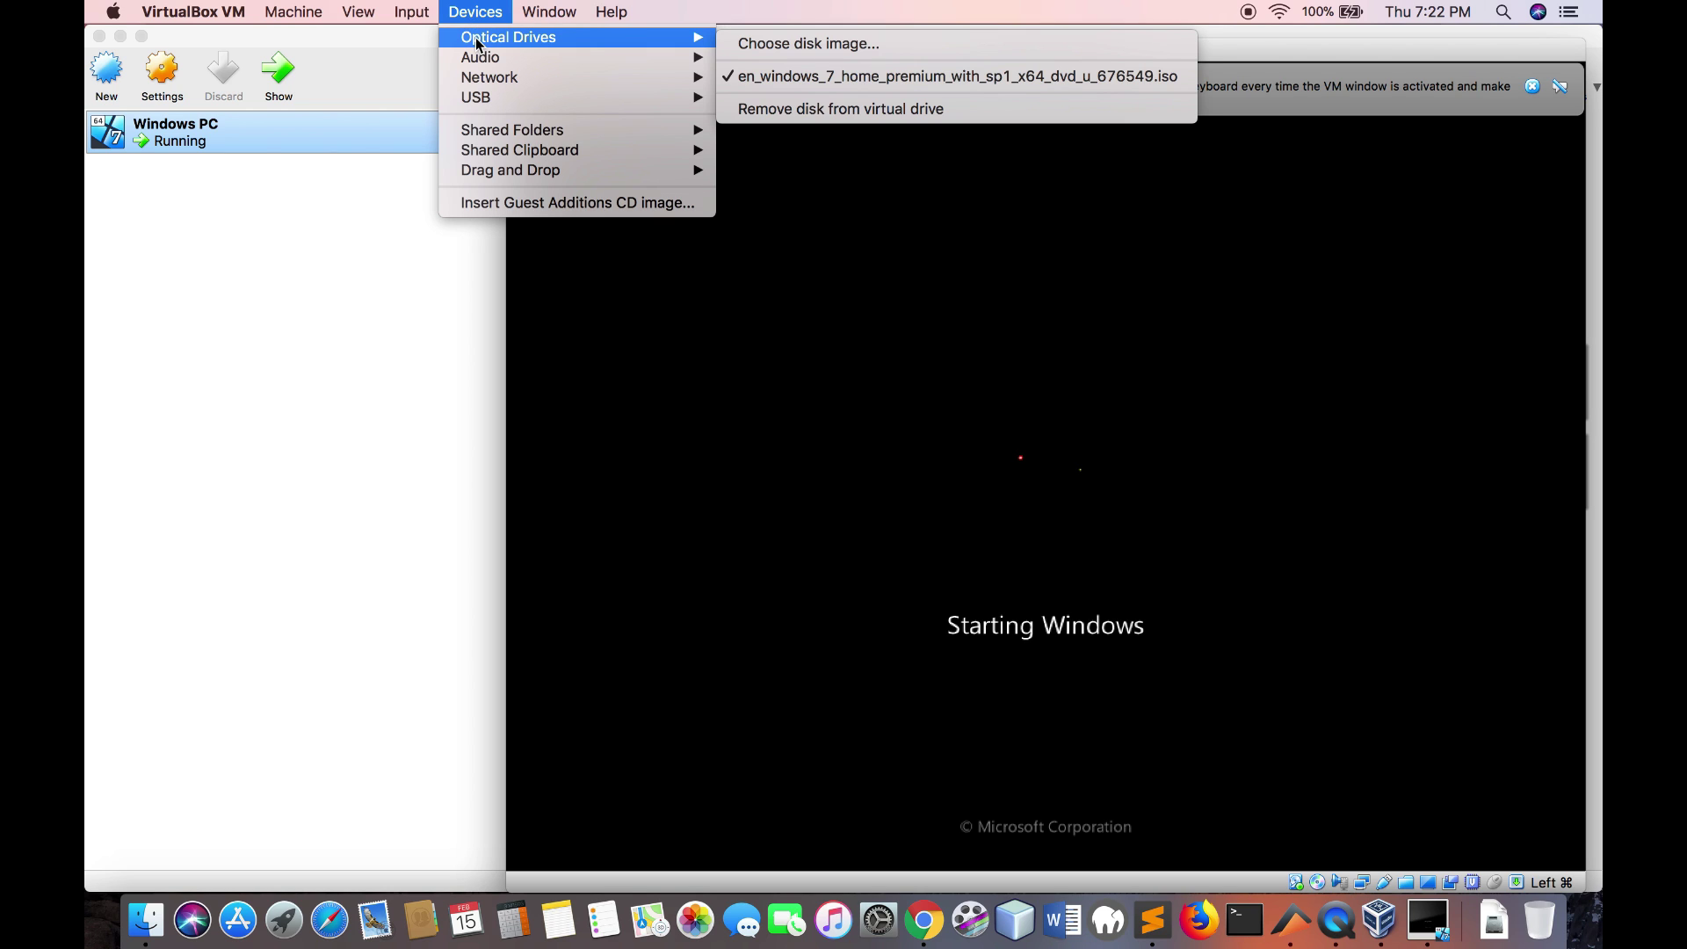
click(731, 46)
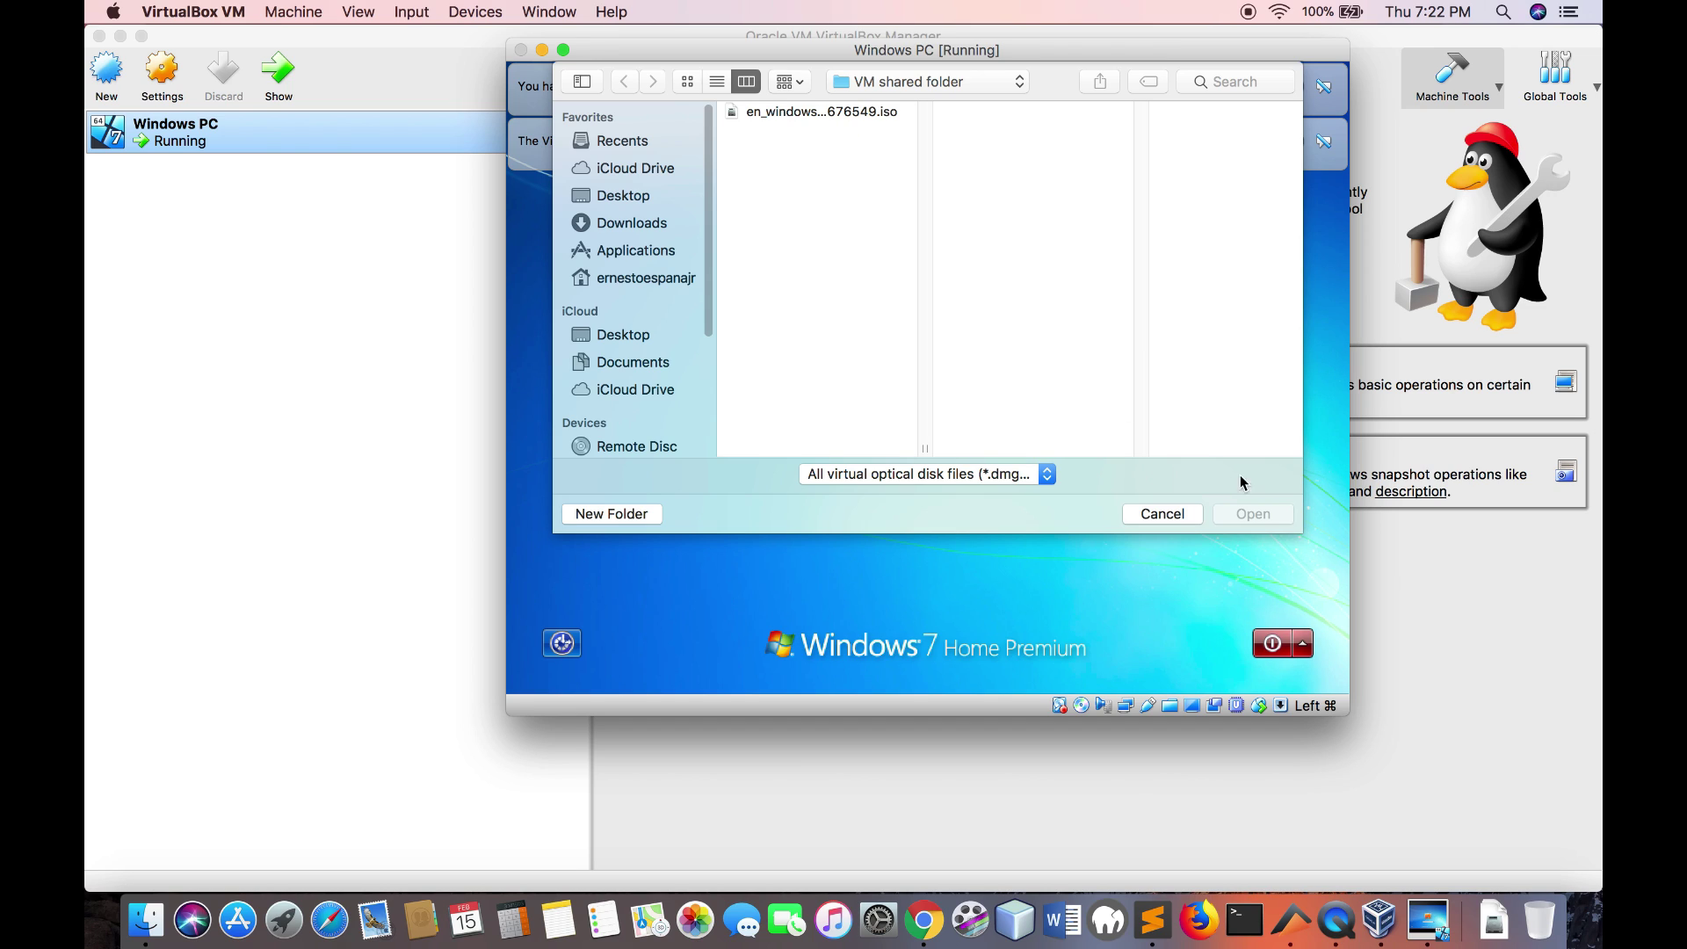
click(1194, 515)
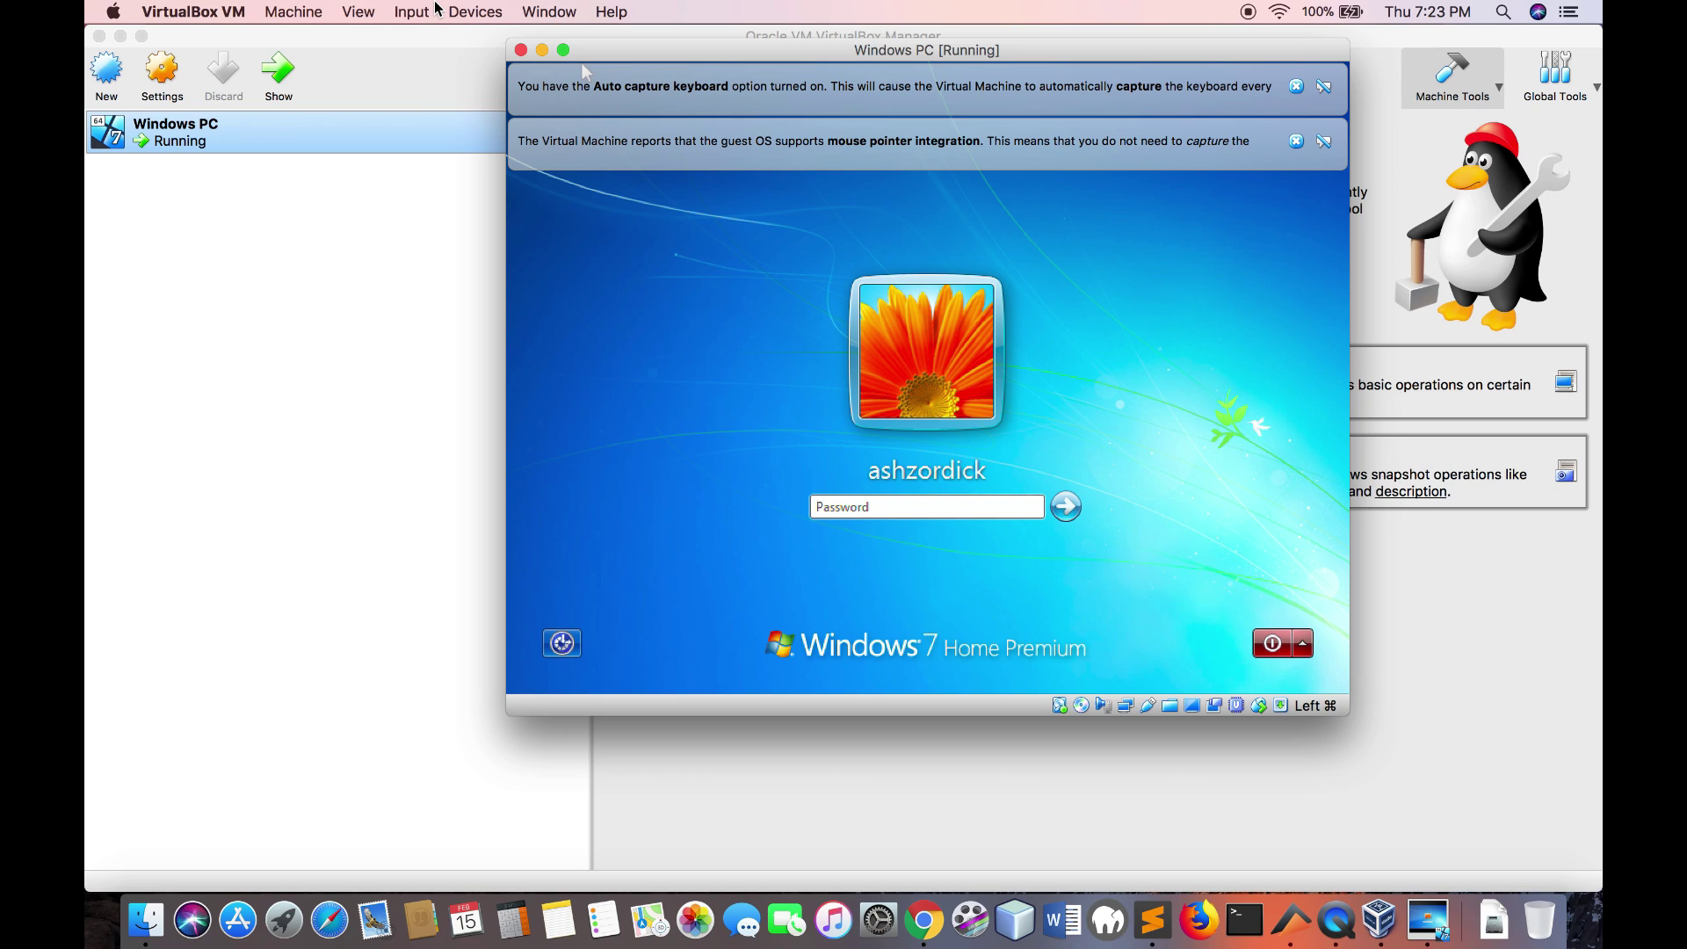
- Sign in to Windows 7 in the virtual machine by entering the account password
text(•••••••••••••••••)
key(Return)
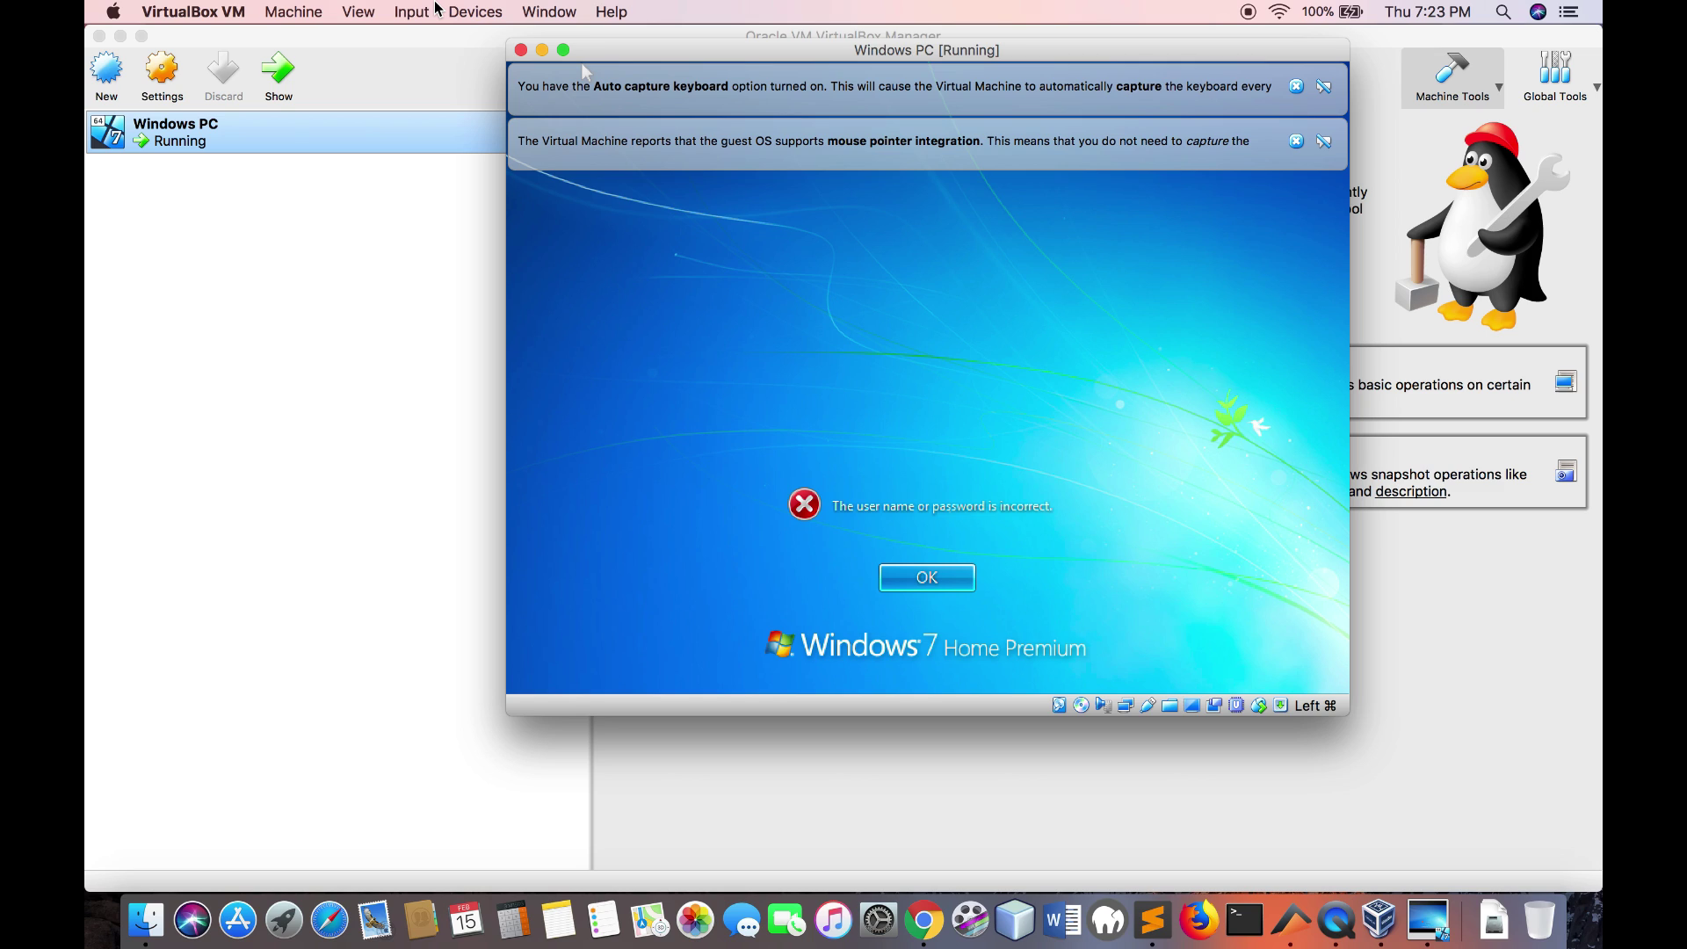
key(Return)
text(•)
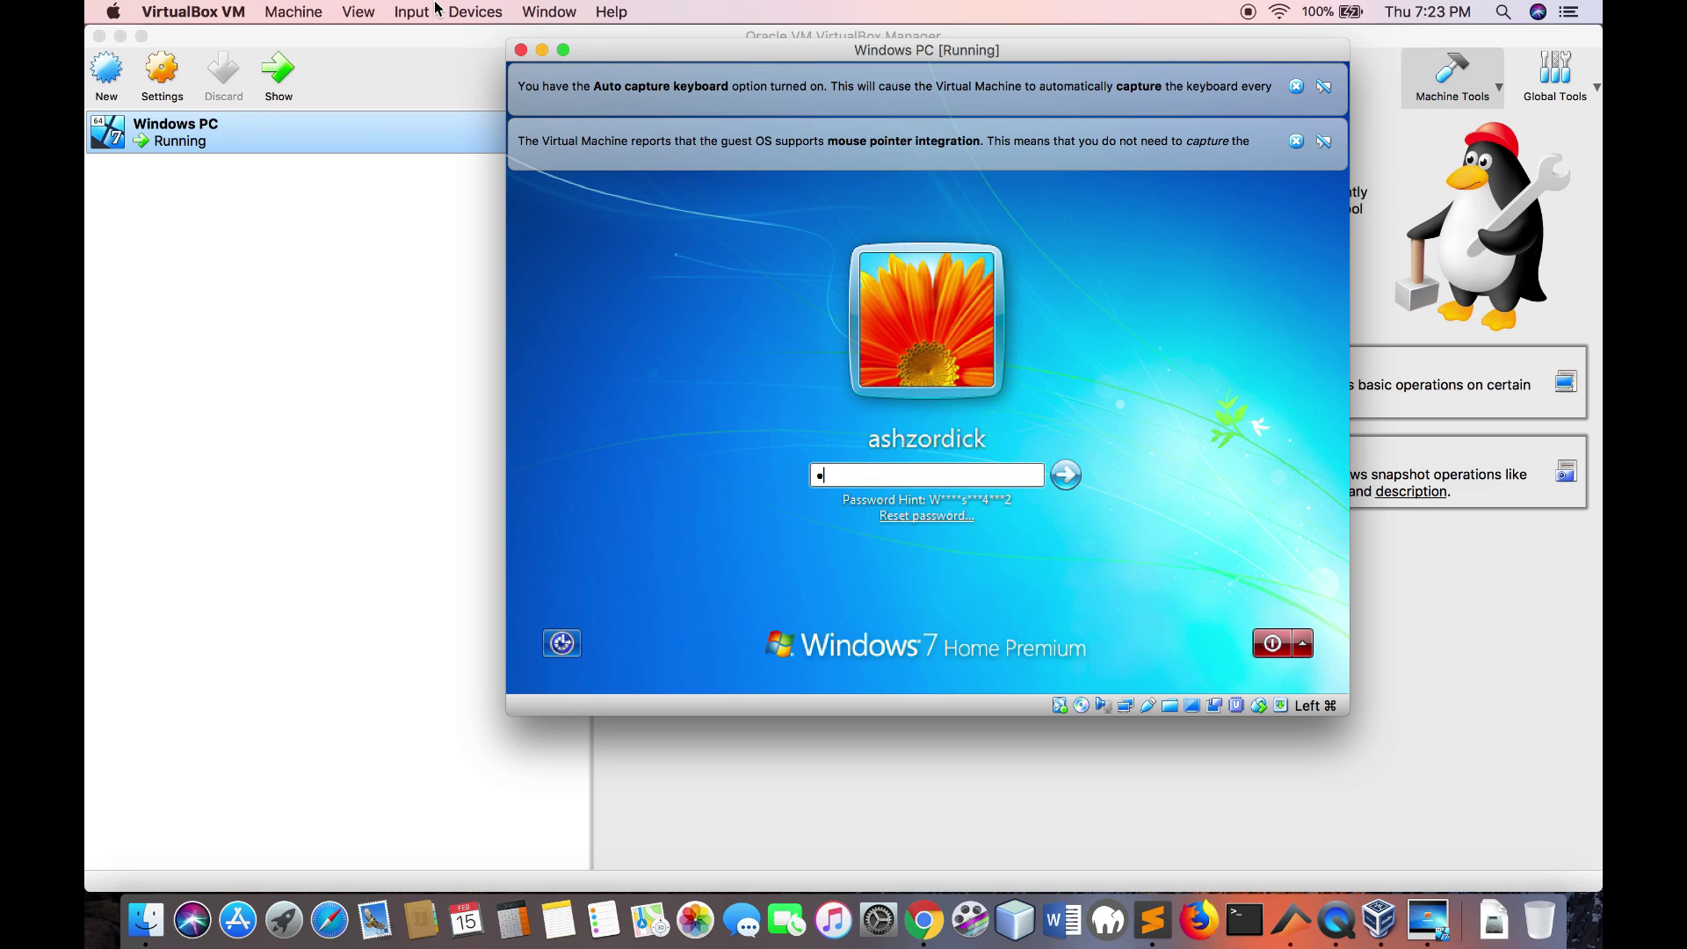
text(••••••••••••••••)
key(Return)
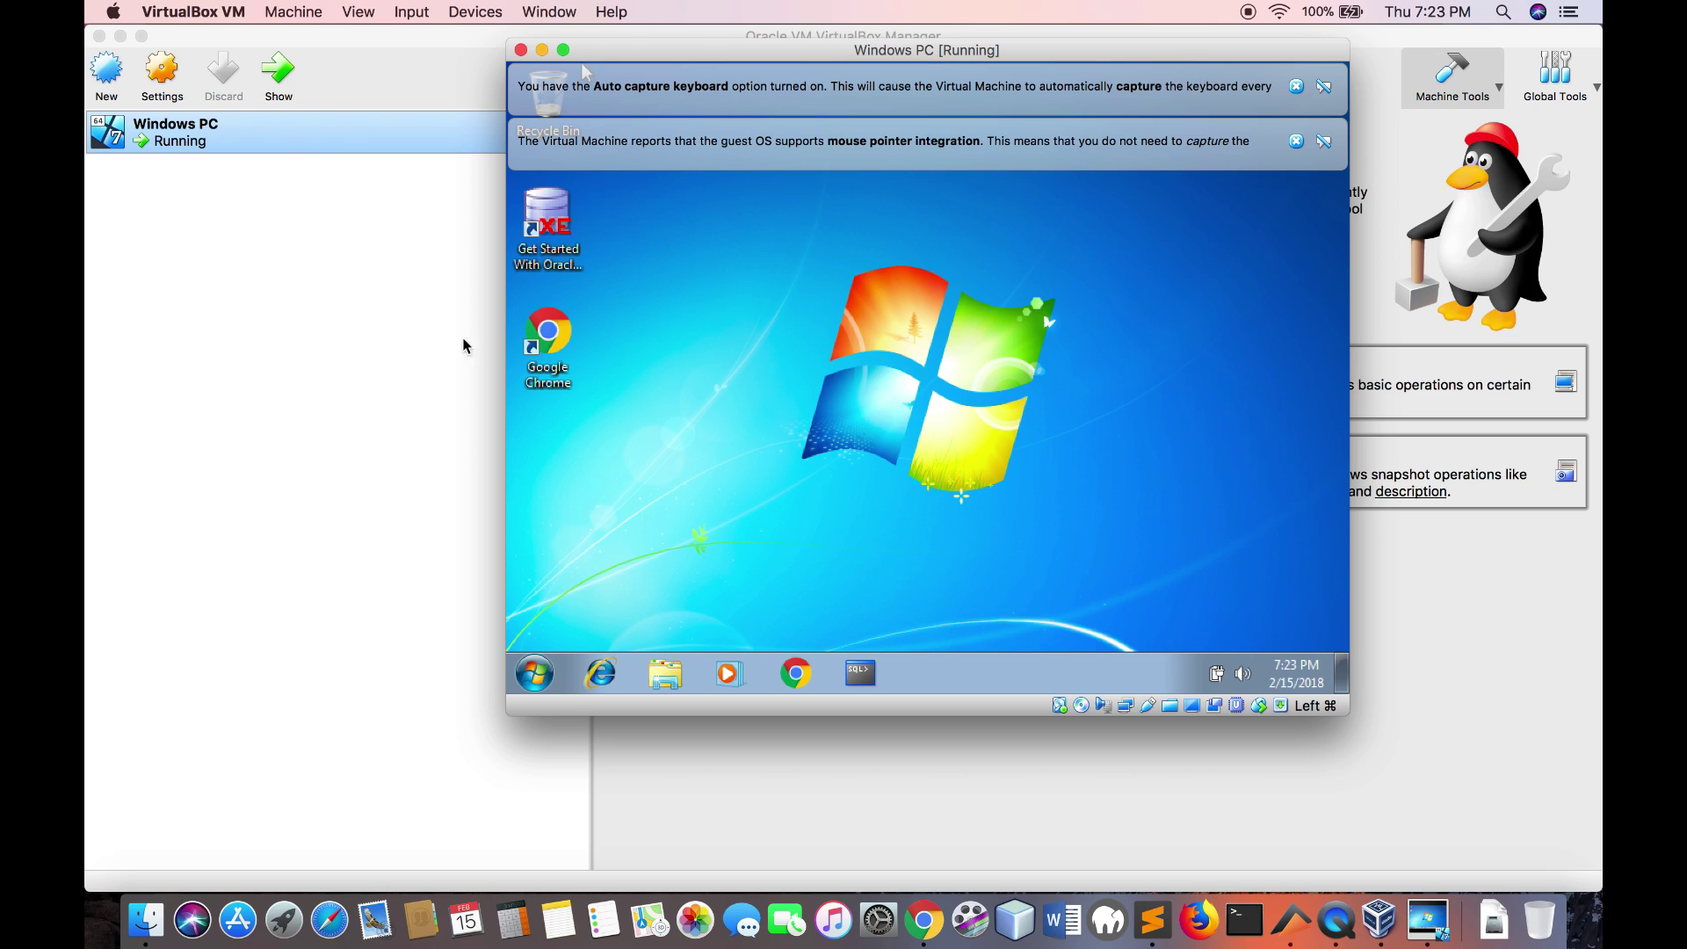
- Open Google Chrome inside the virtual machine and dismiss the keyboard capture and mouse pointer integration notices
click(802, 674)
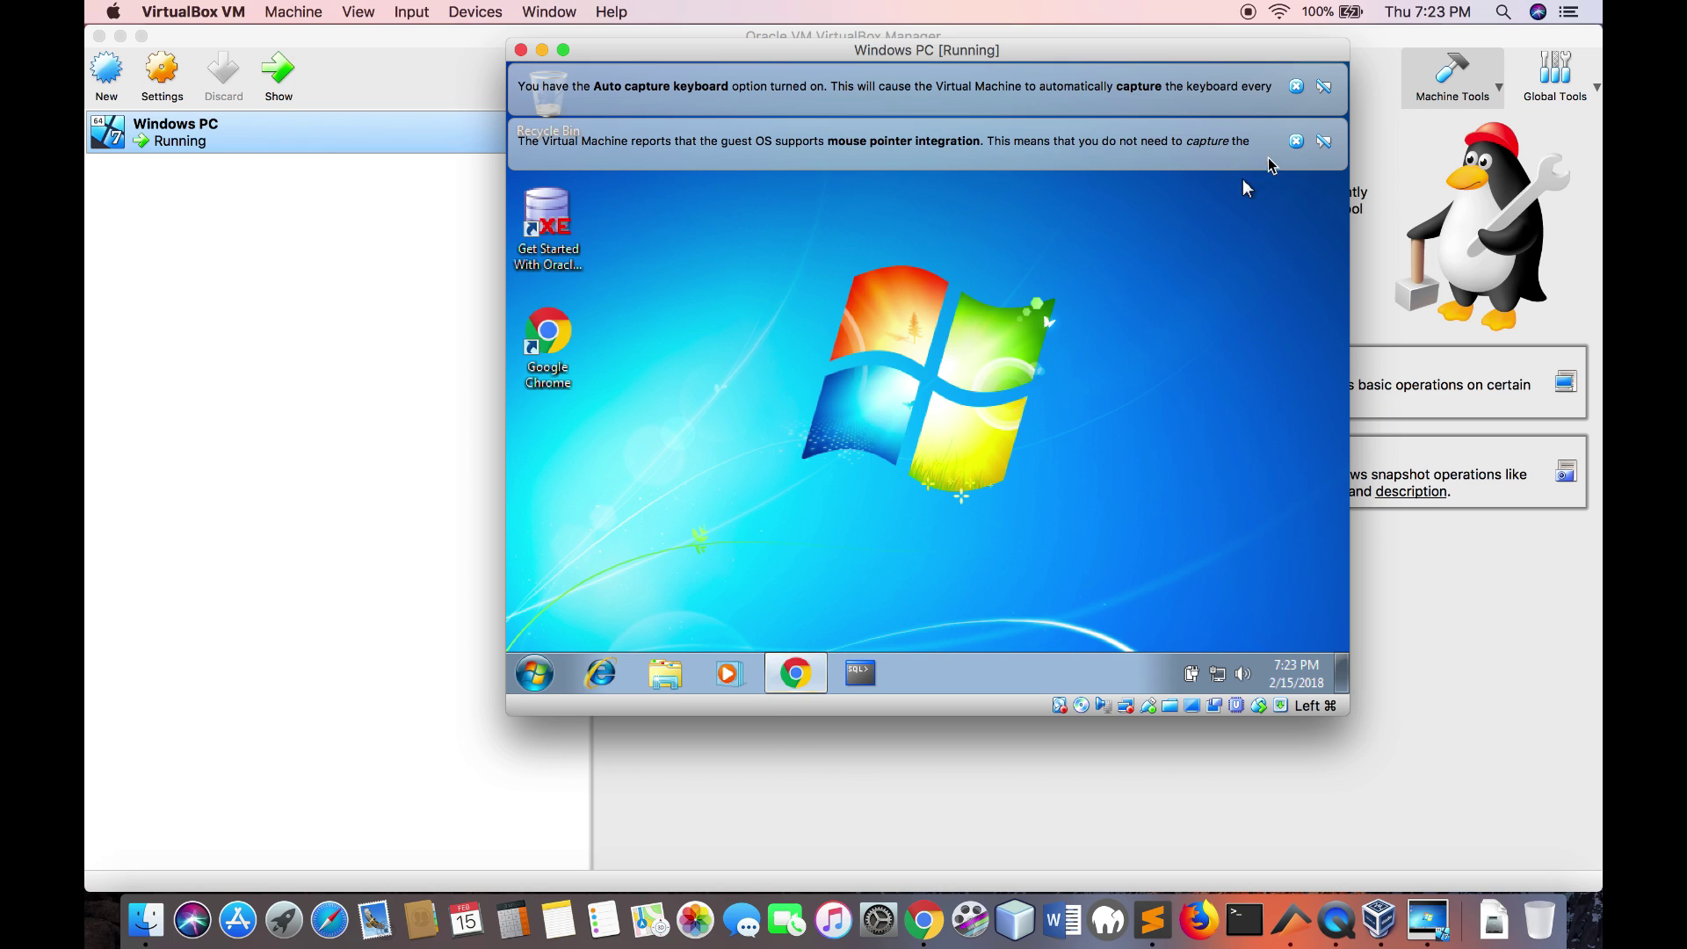
click(1296, 140)
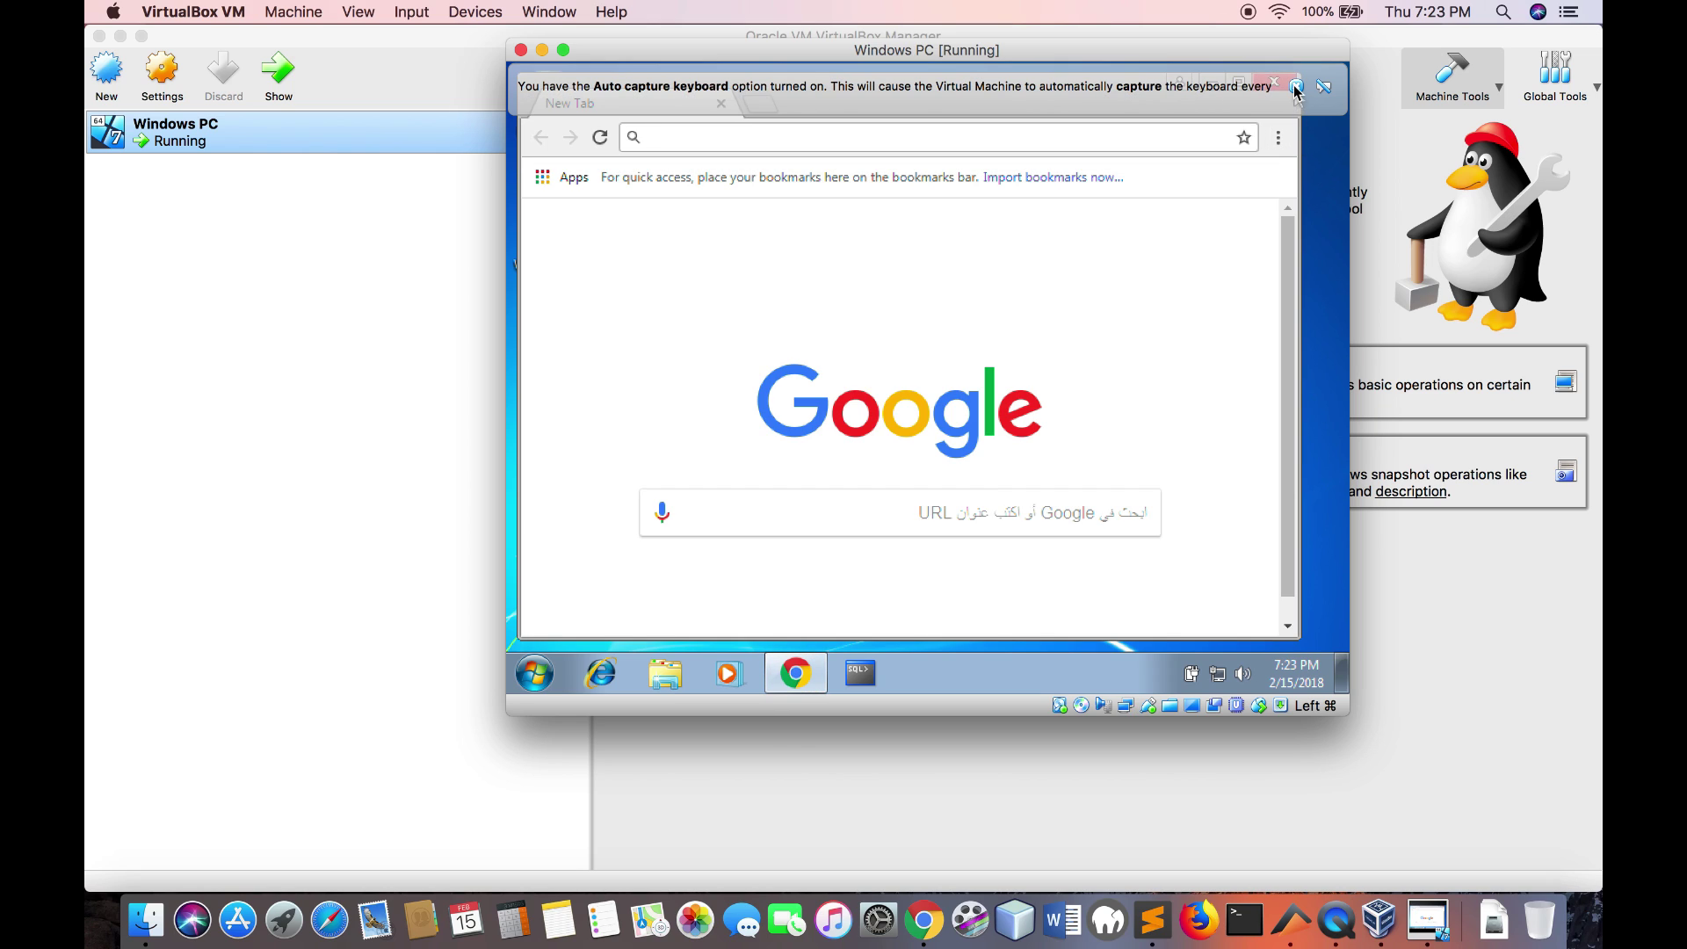
click(1296, 86)
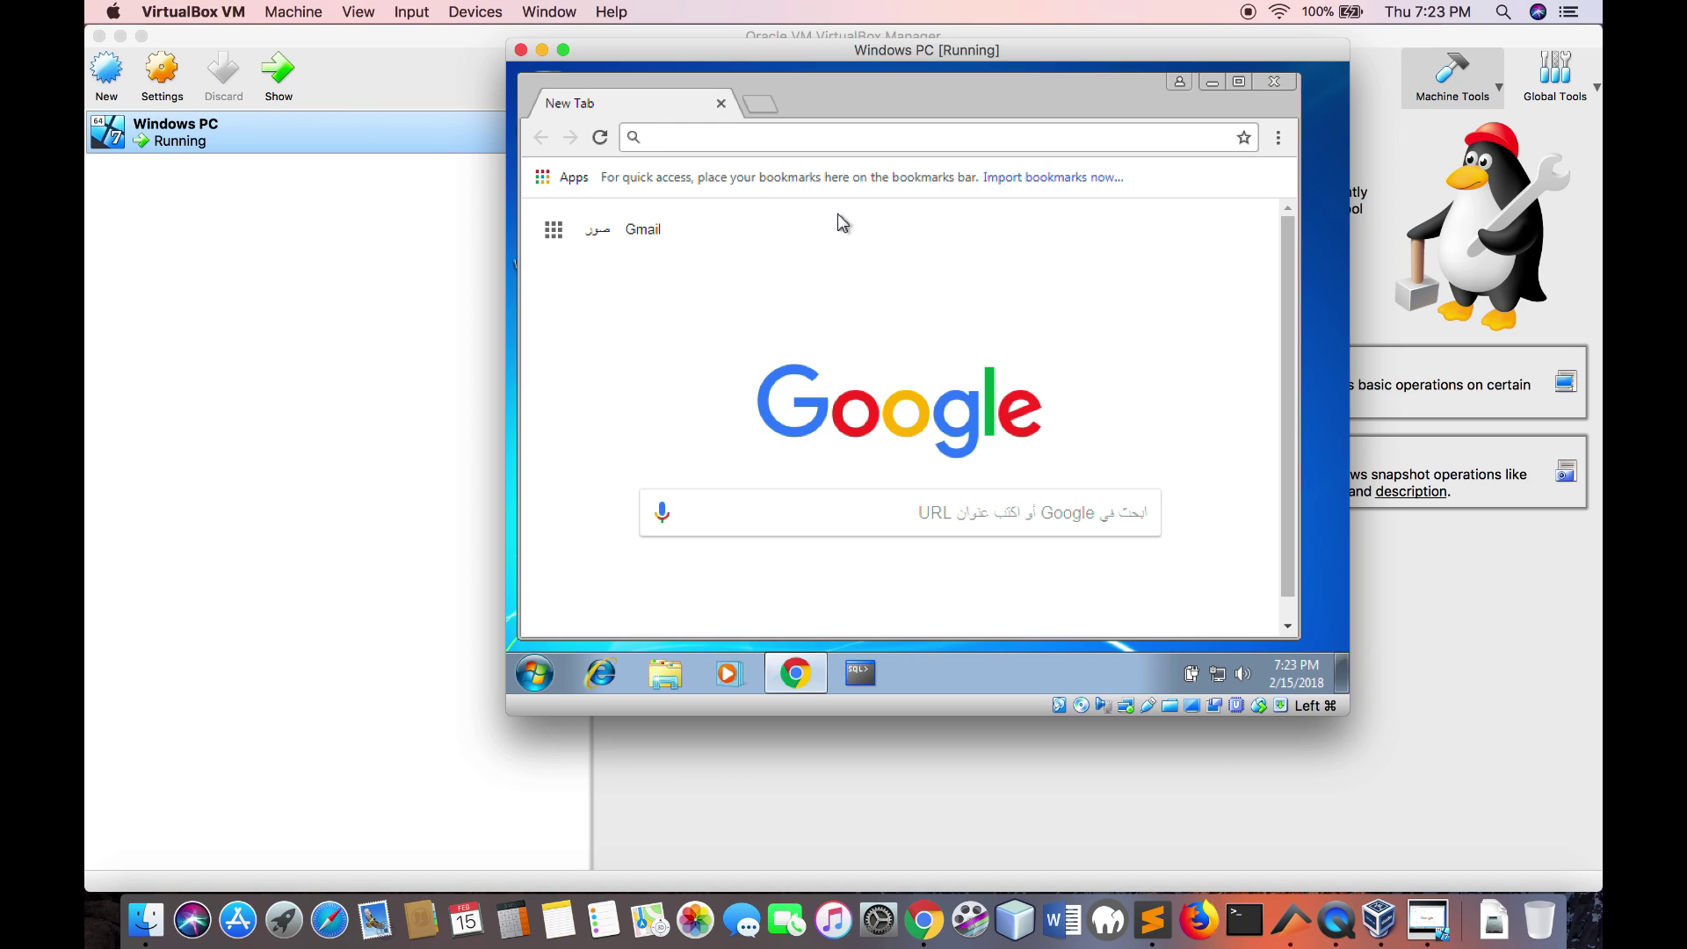
- Search Google for "oracle database 11g express edition" and open Oracle's Database Express Edition 11g Release 2 result
text(www.g)
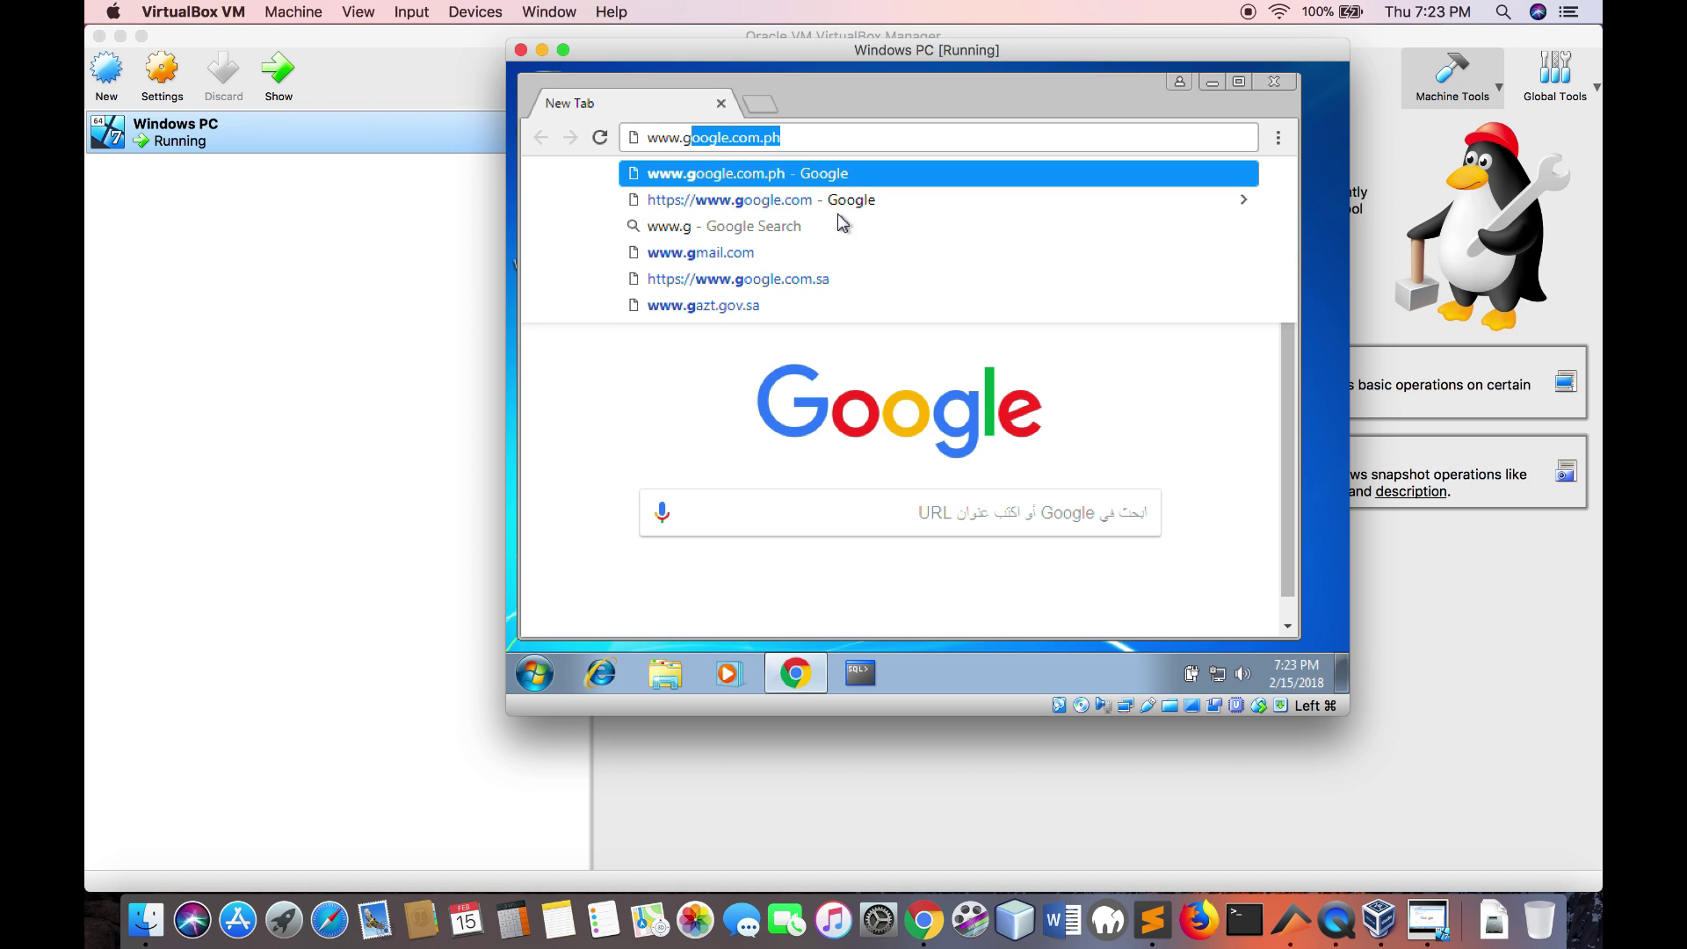
text(oogle)
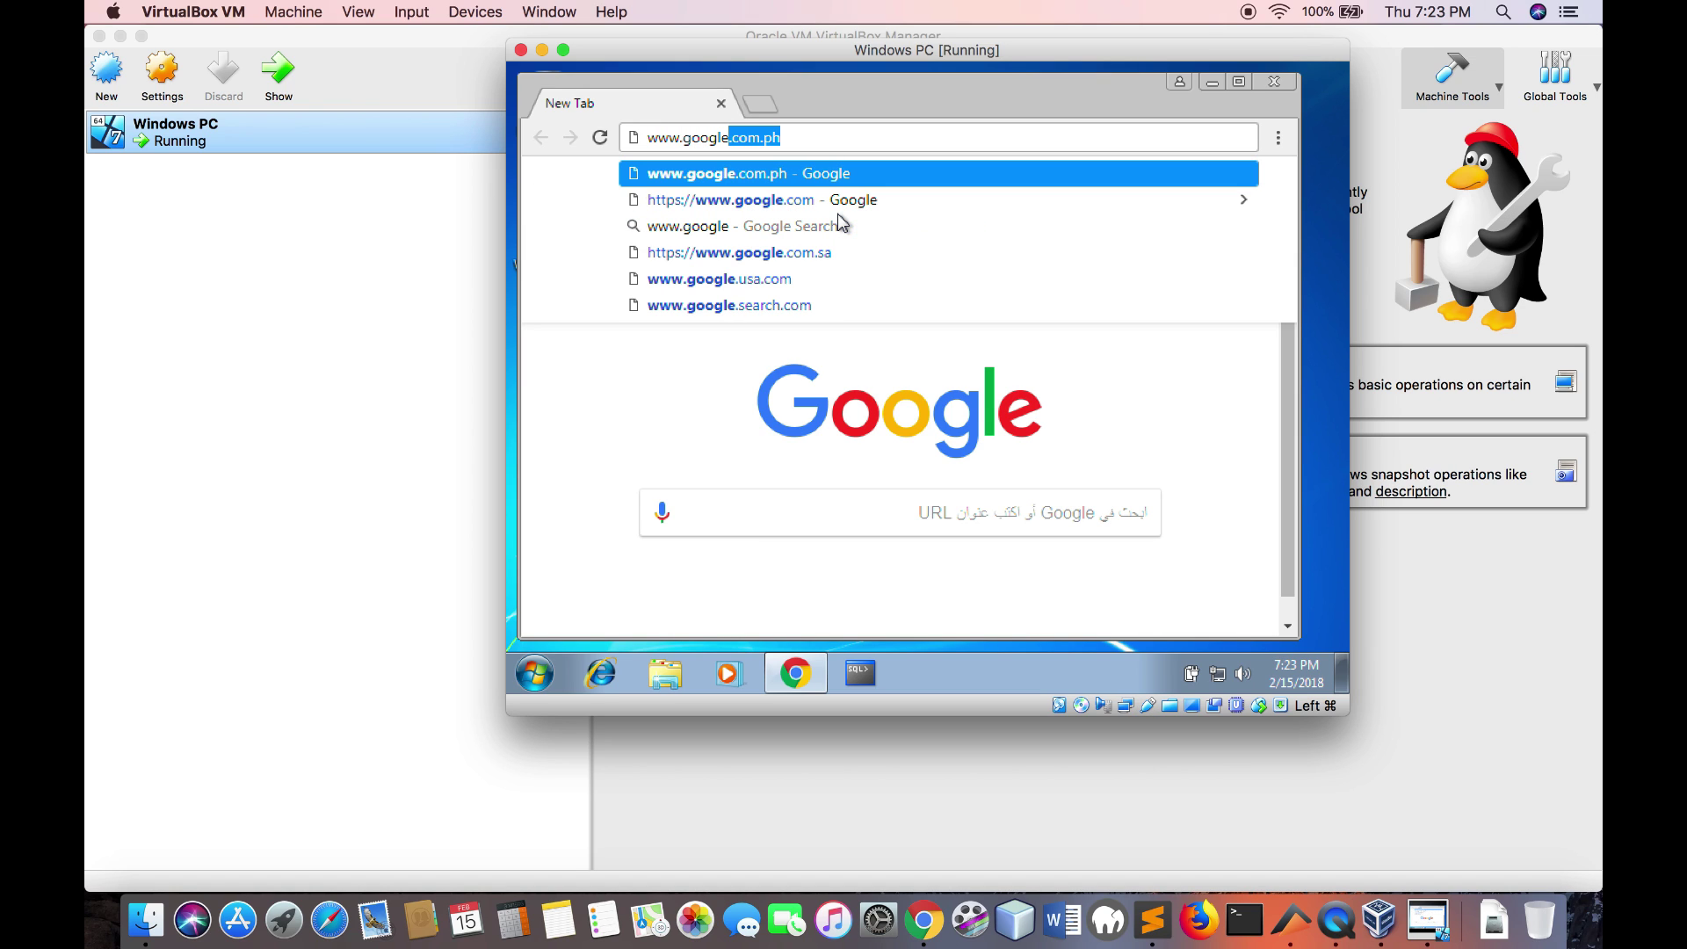
text(.com)
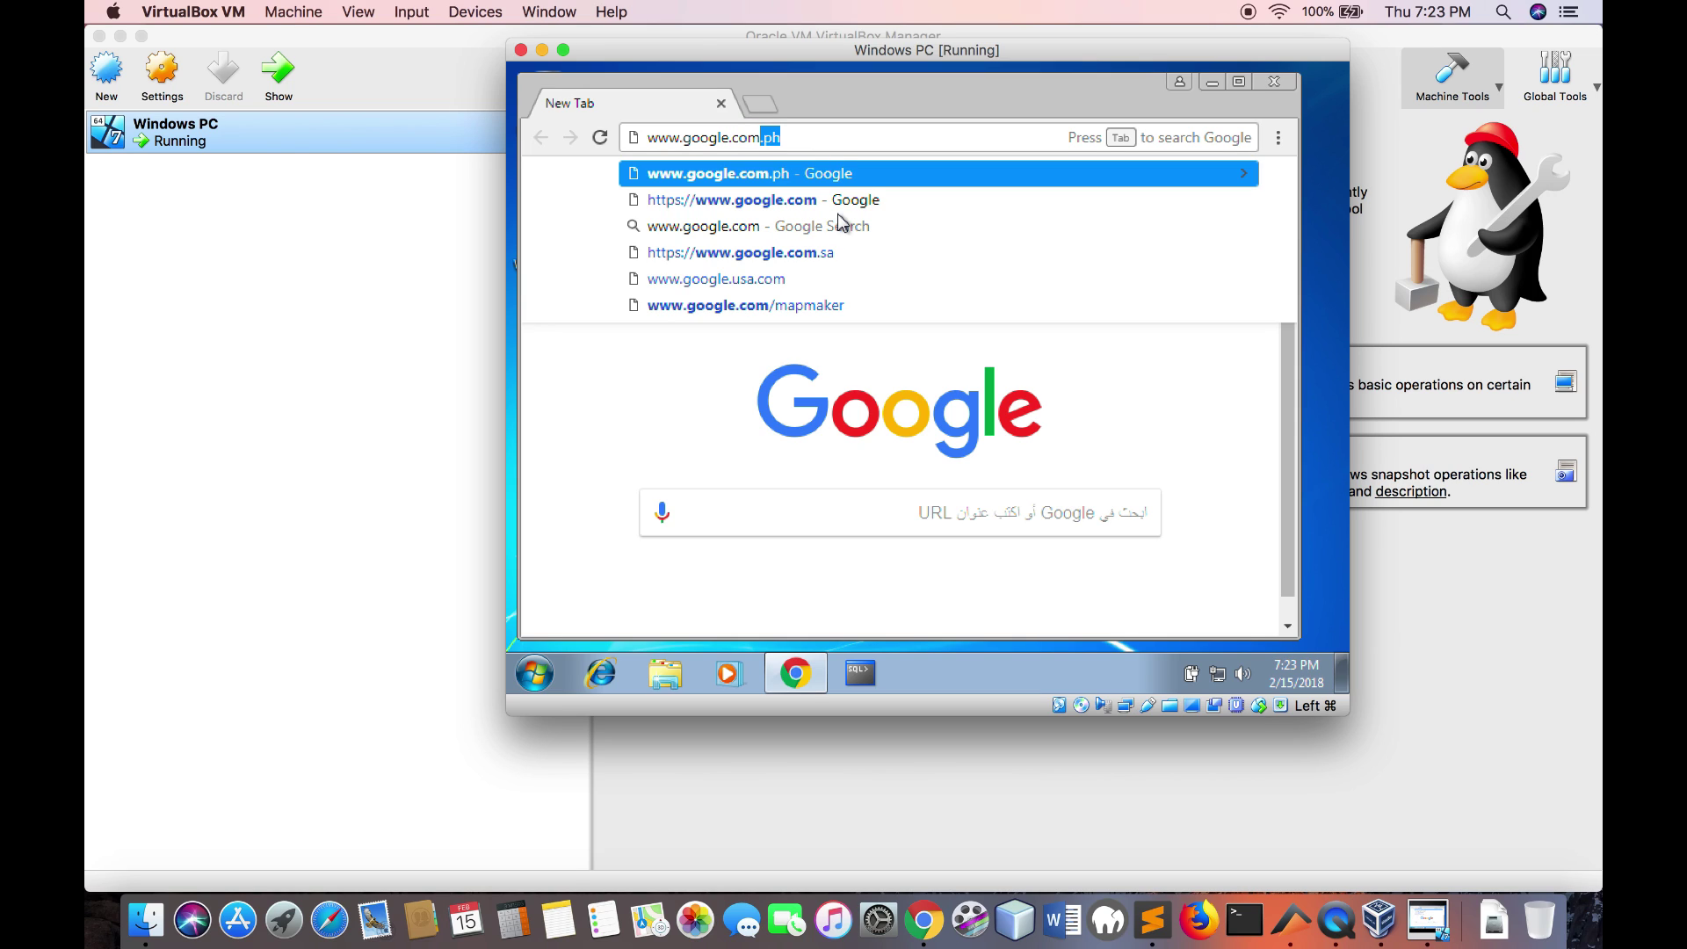
key(Return)
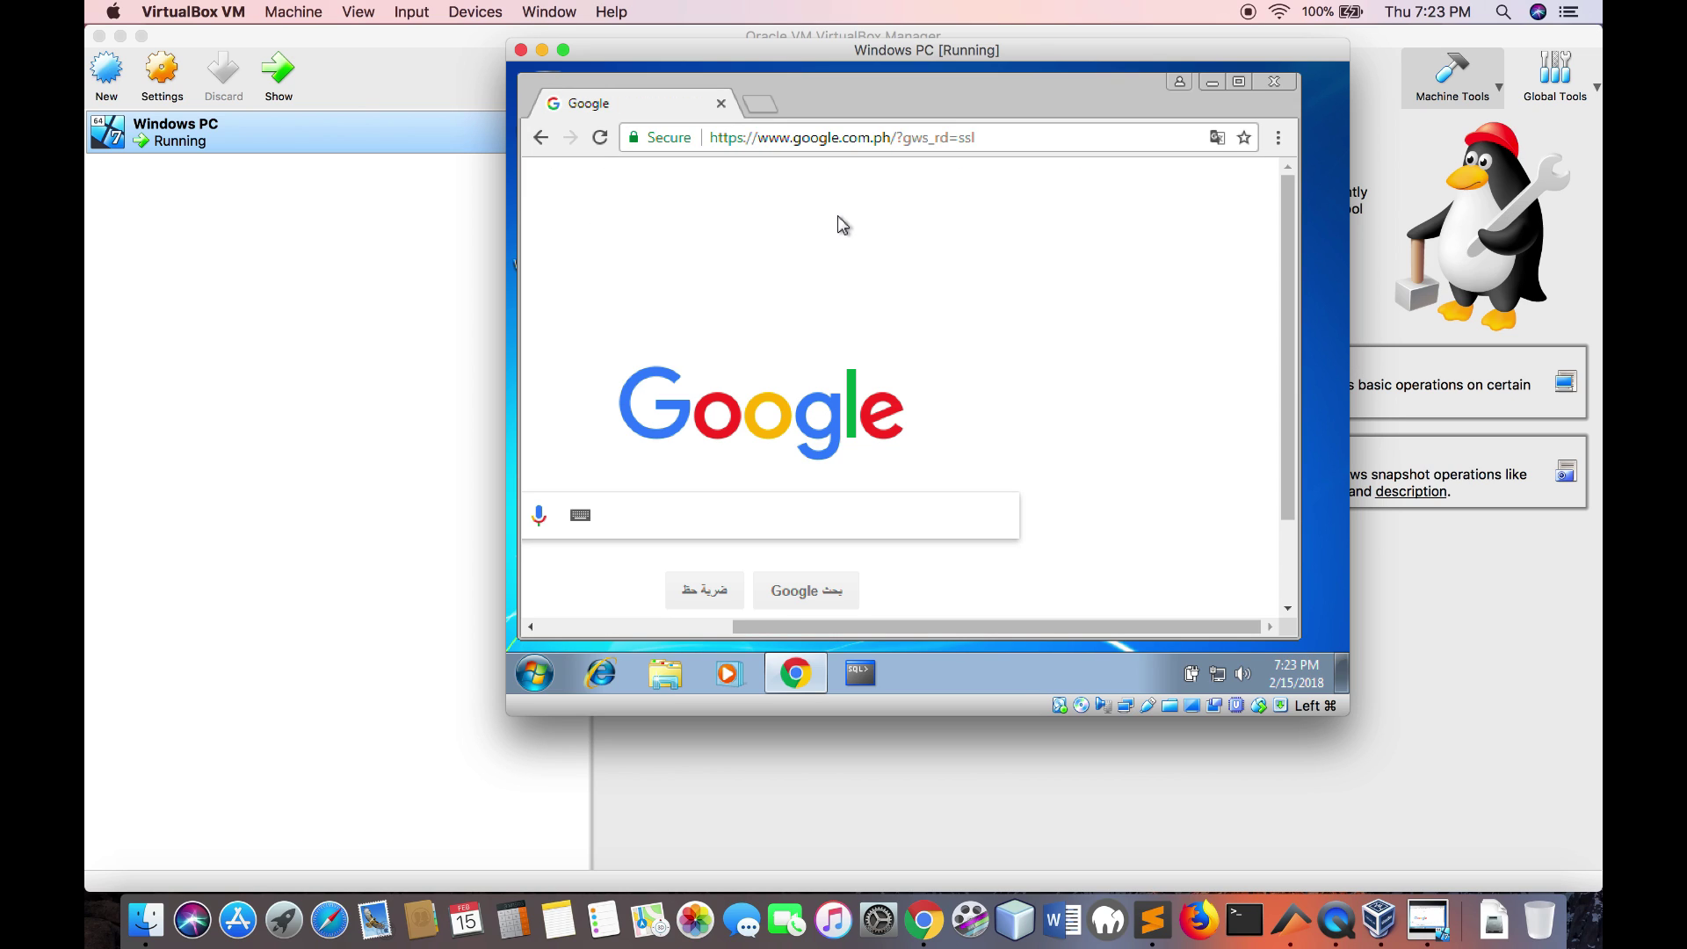
text(oracle data)
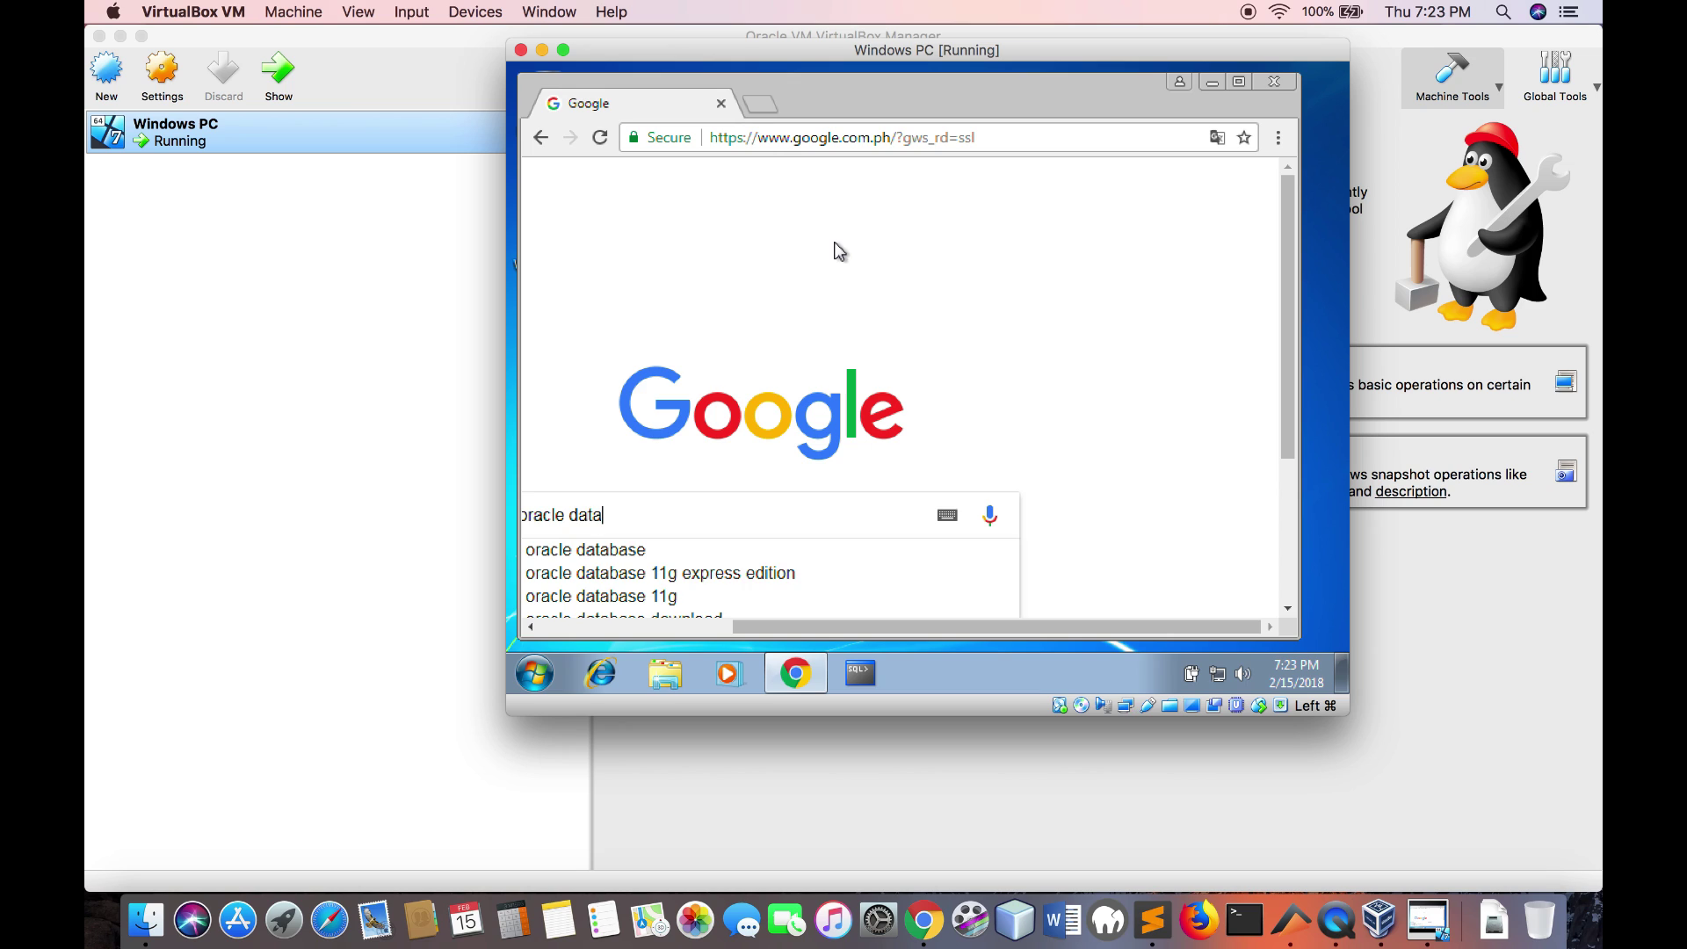
click(757, 582)
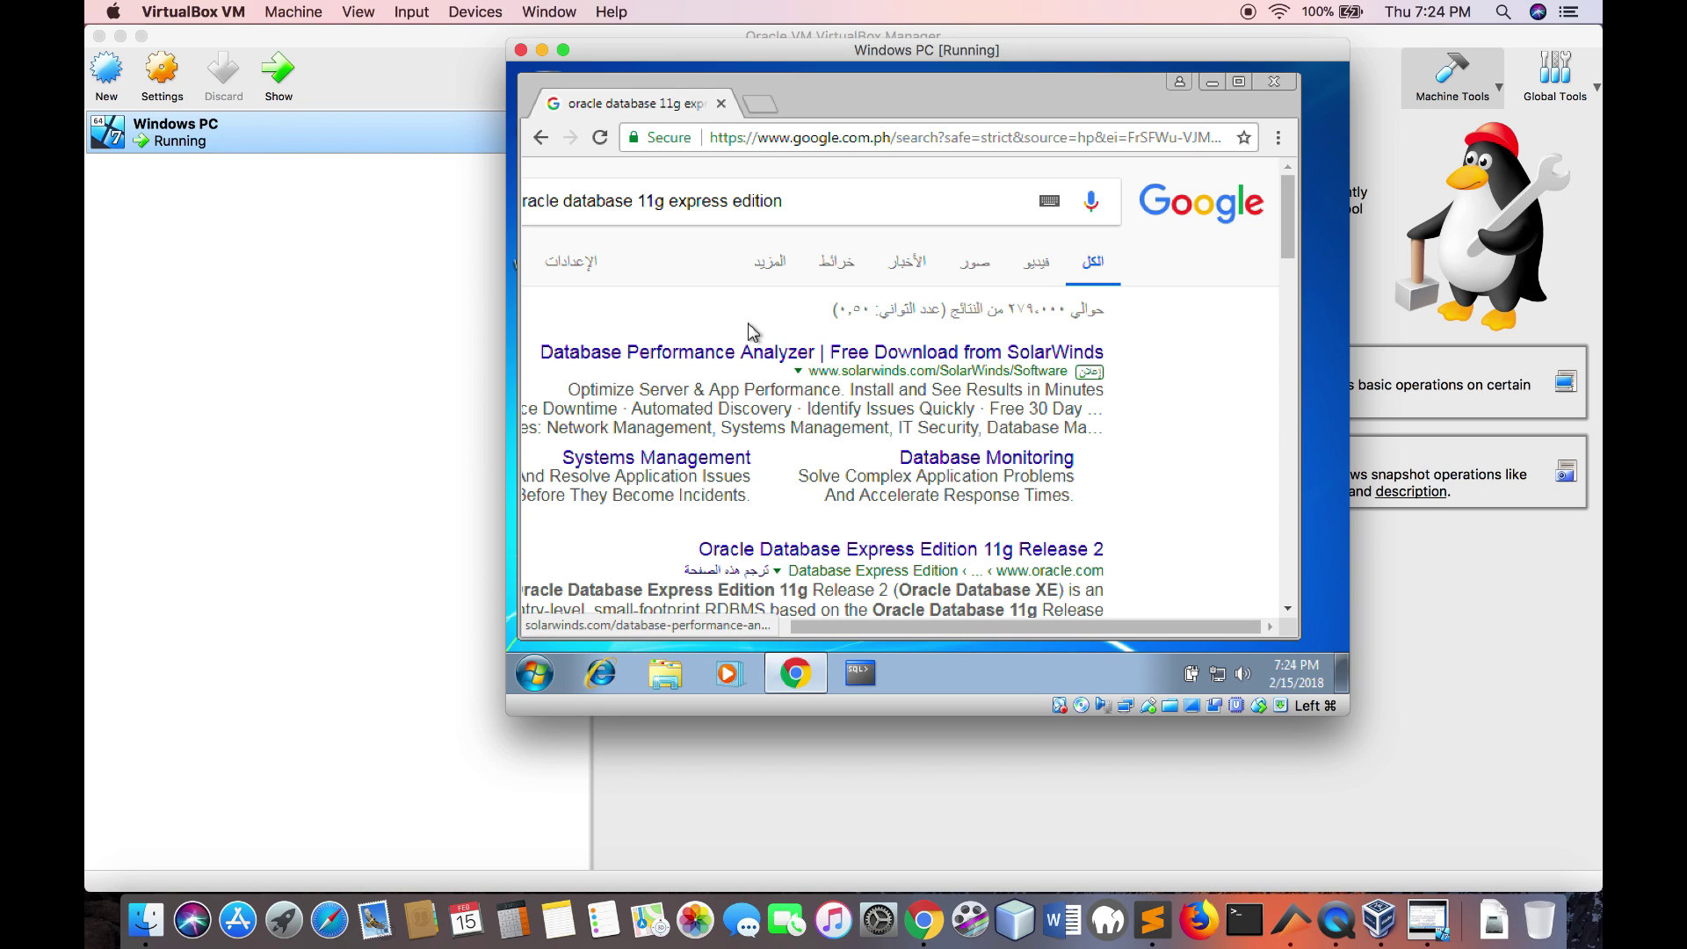
click(826, 549)
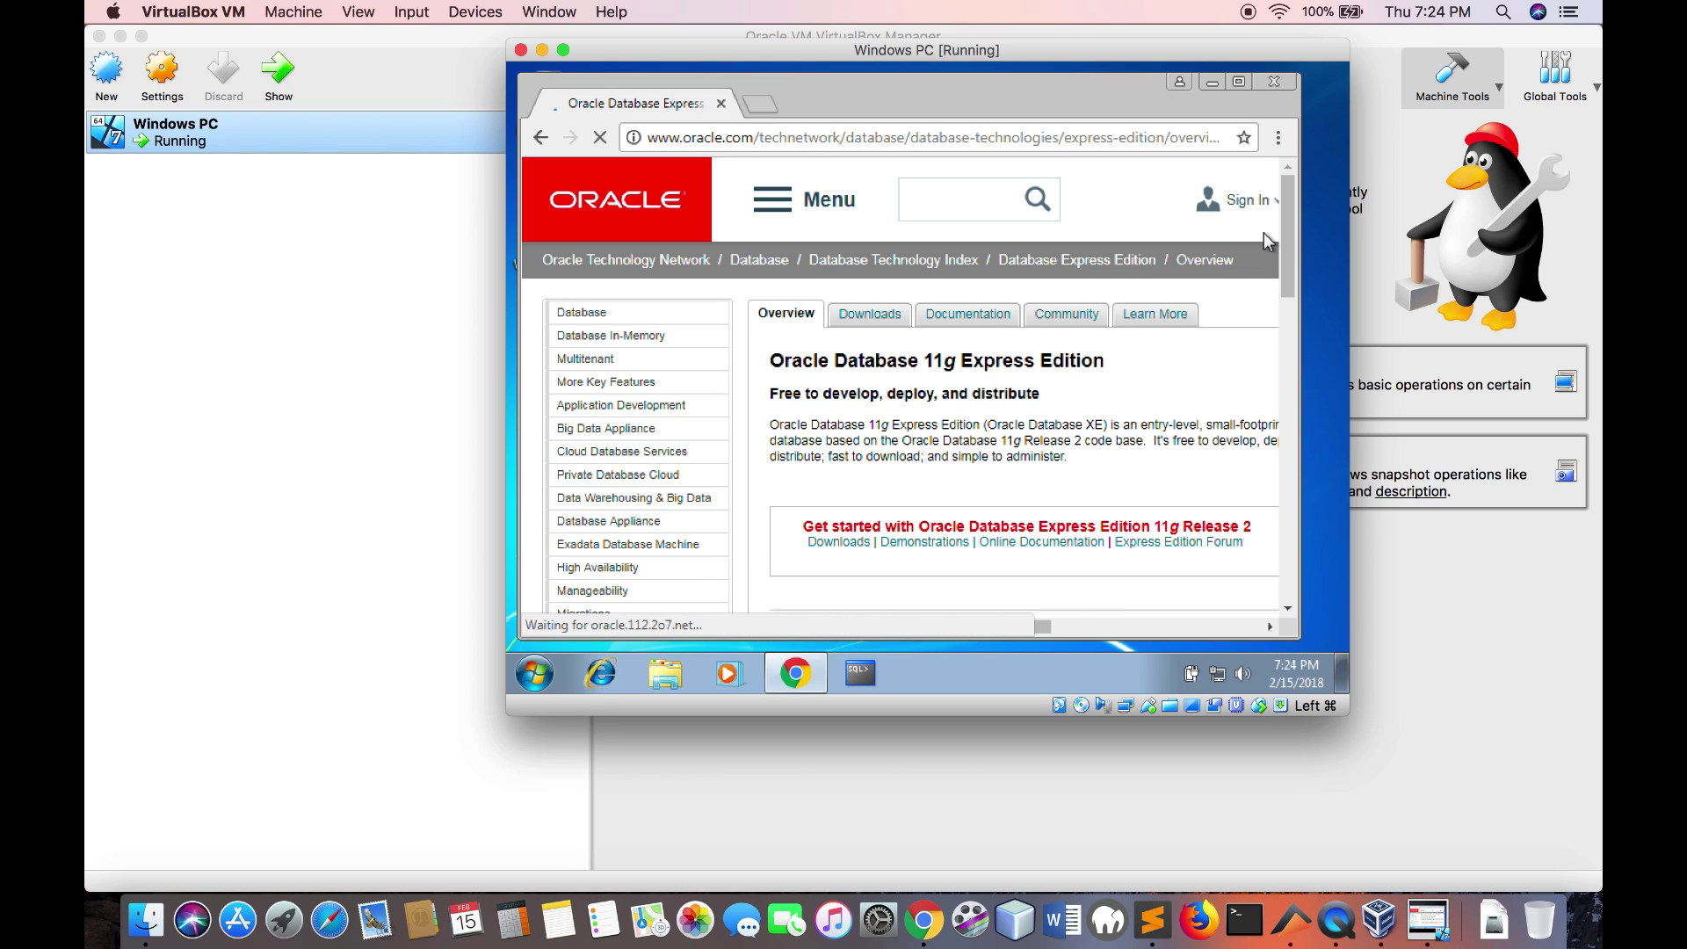
- Examine the Oracle Database 11g Express Edition overview page and its link to the downloads
drag(1292, 234, 1288, 272)
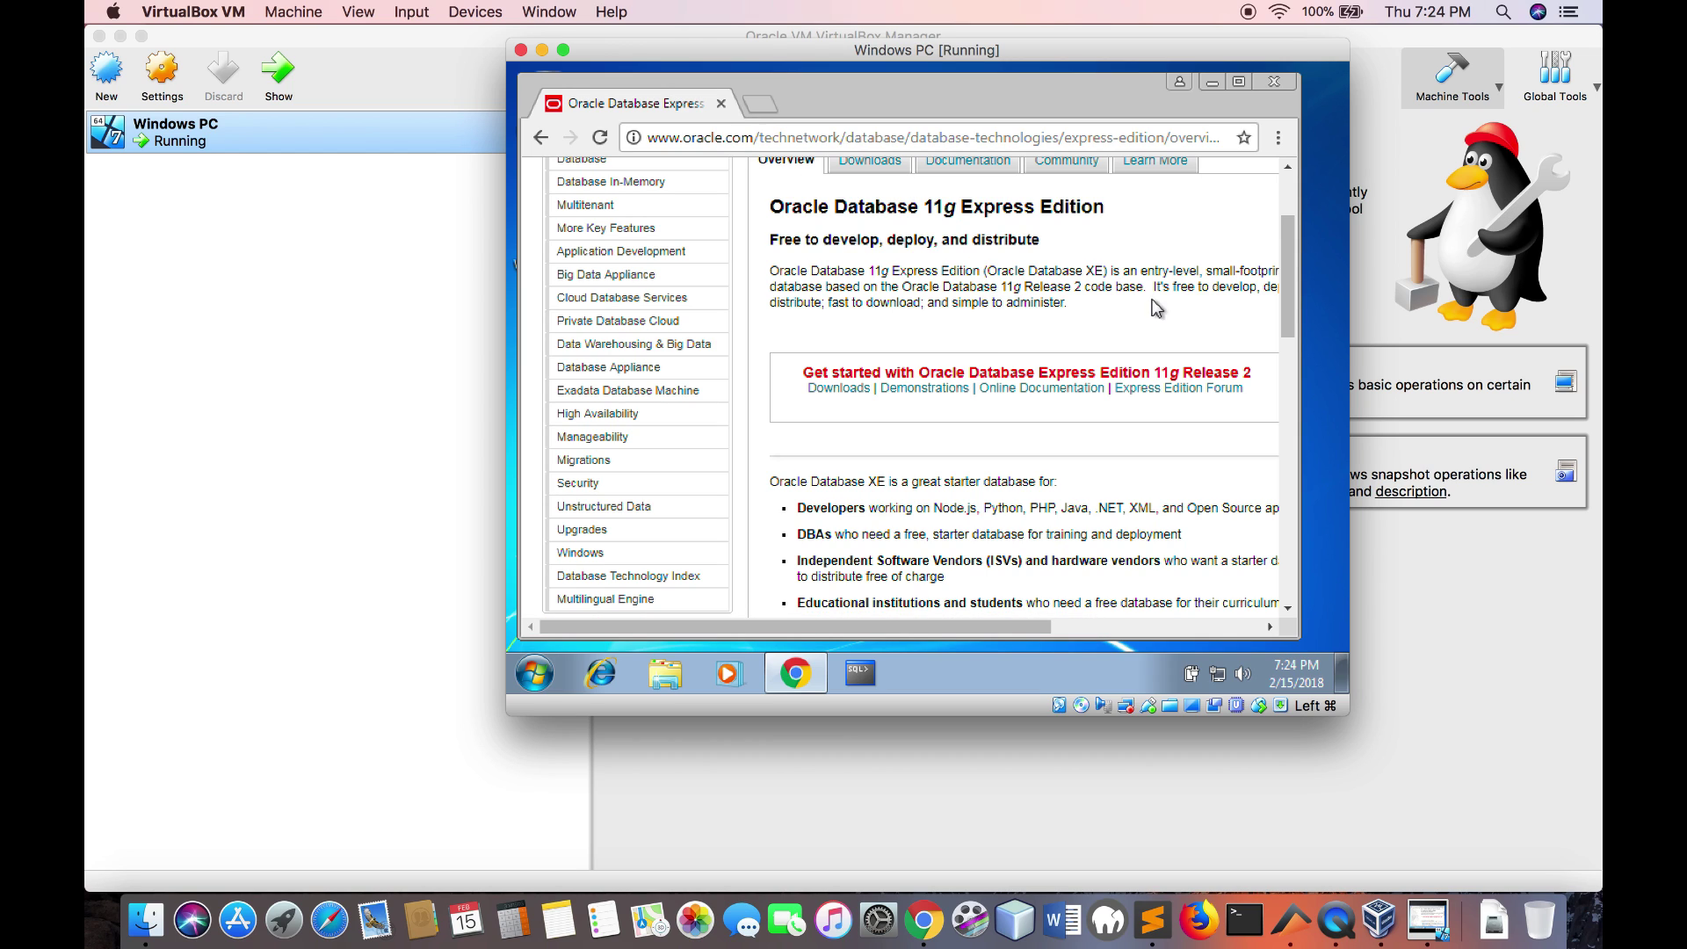
scroll(1285, 262, up, 1)
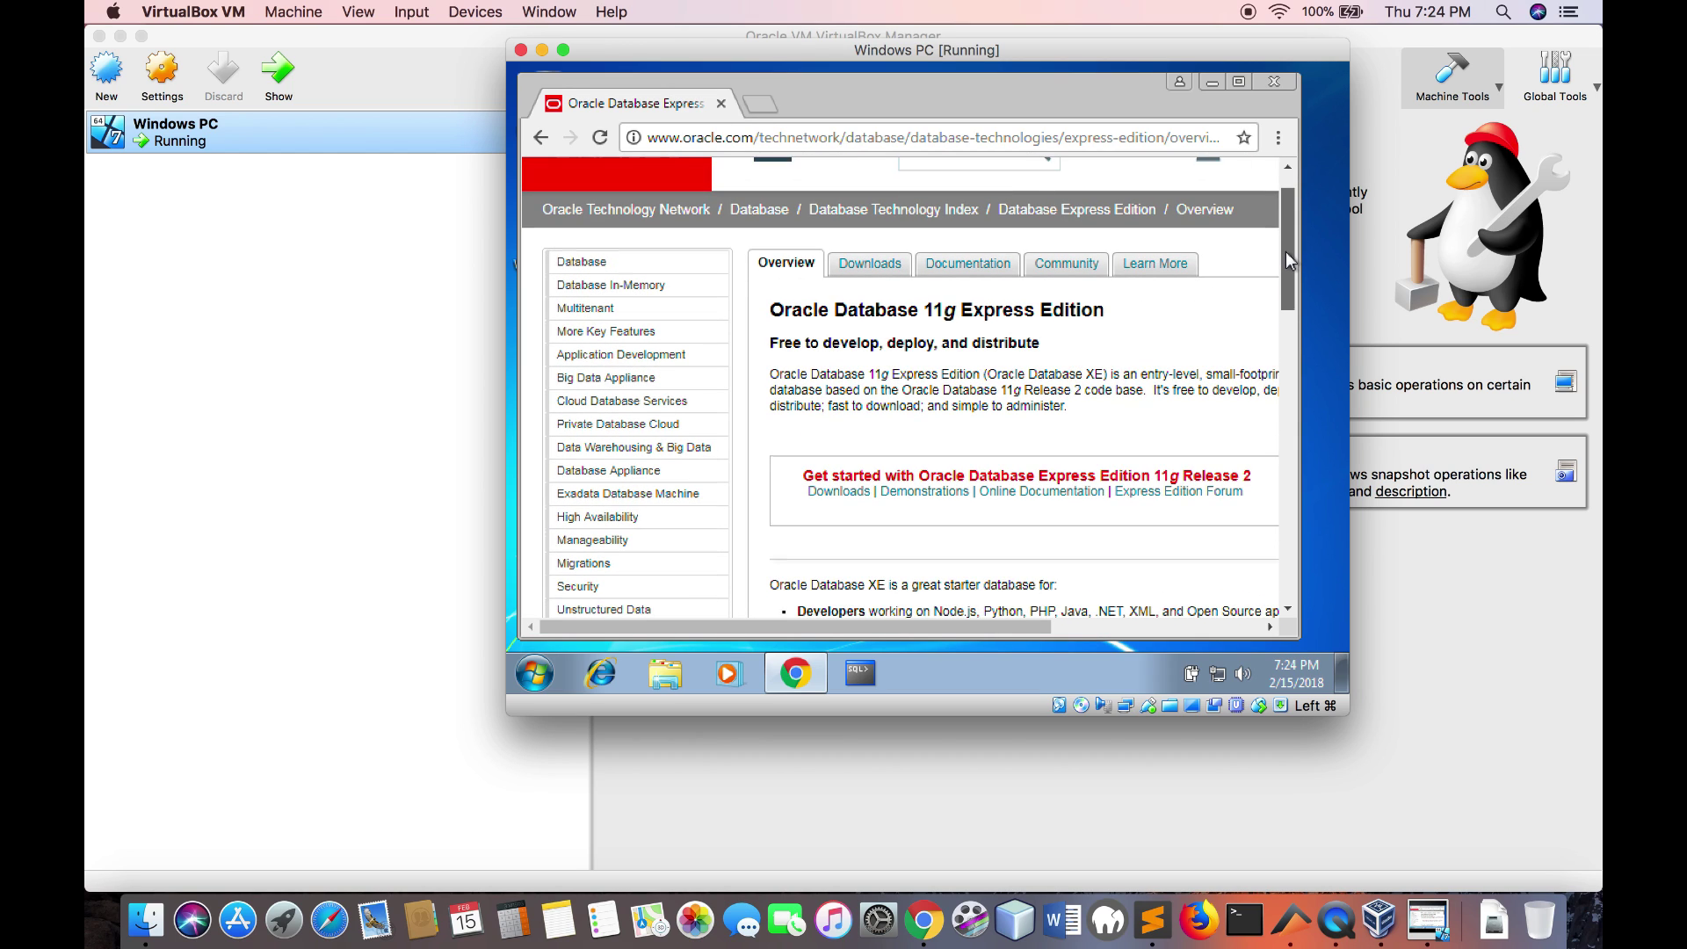
scroll(1285, 254, down, 1)
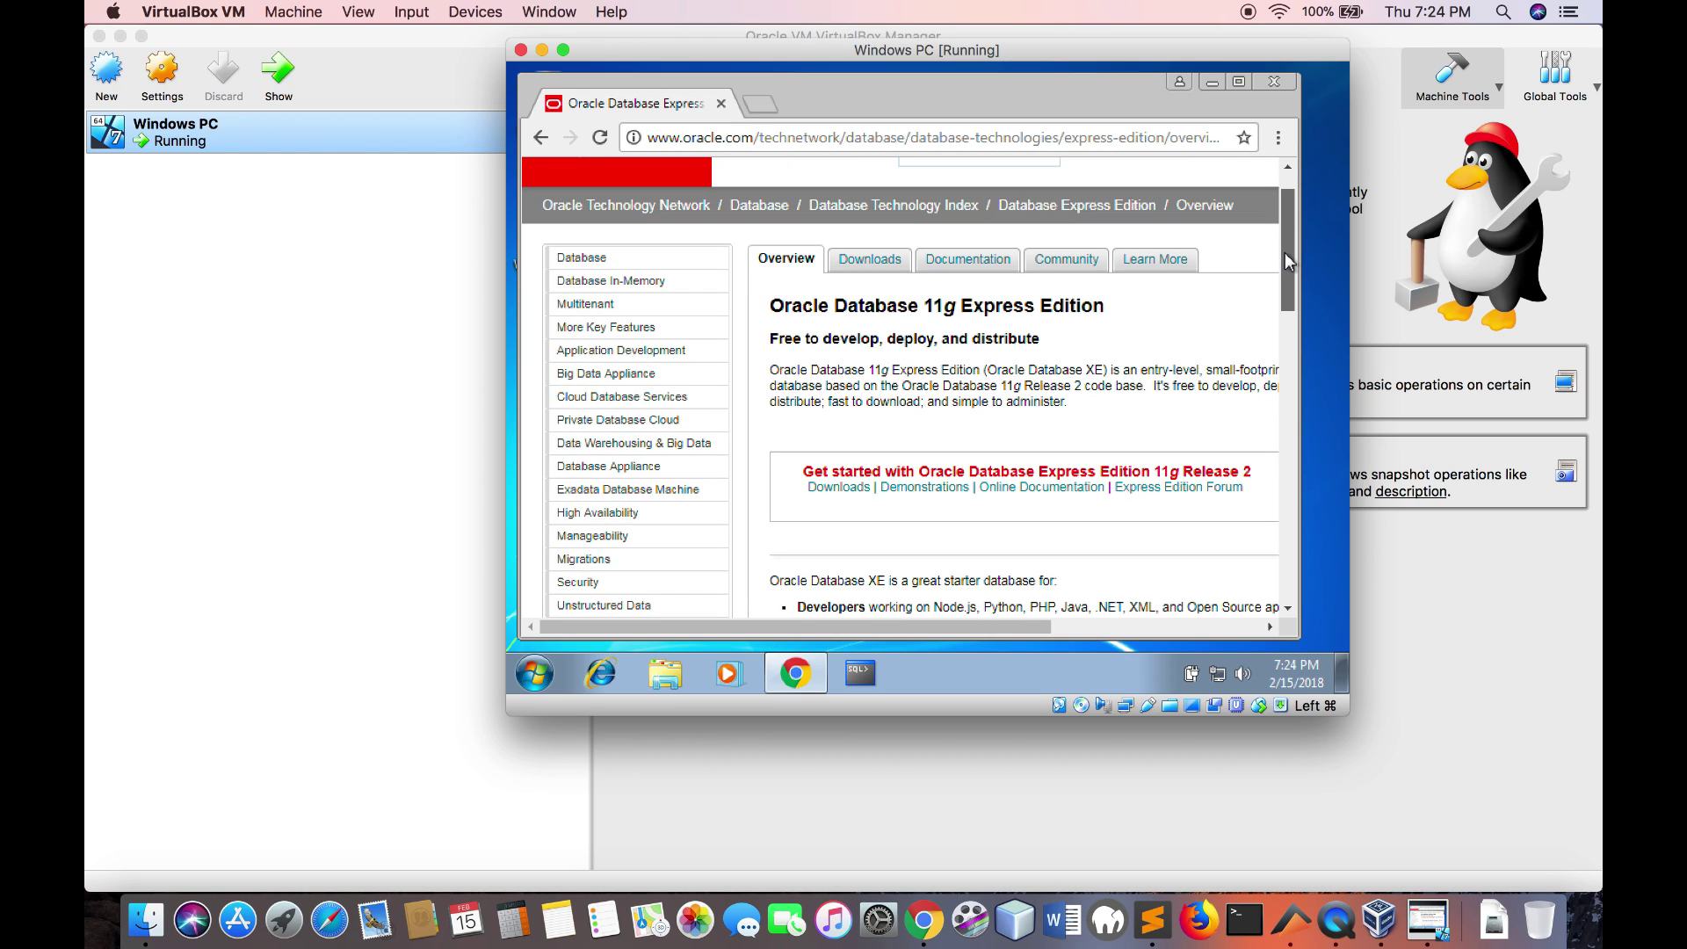
scroll(1284, 251, up, 1)
scroll(1284, 250, up, 1)
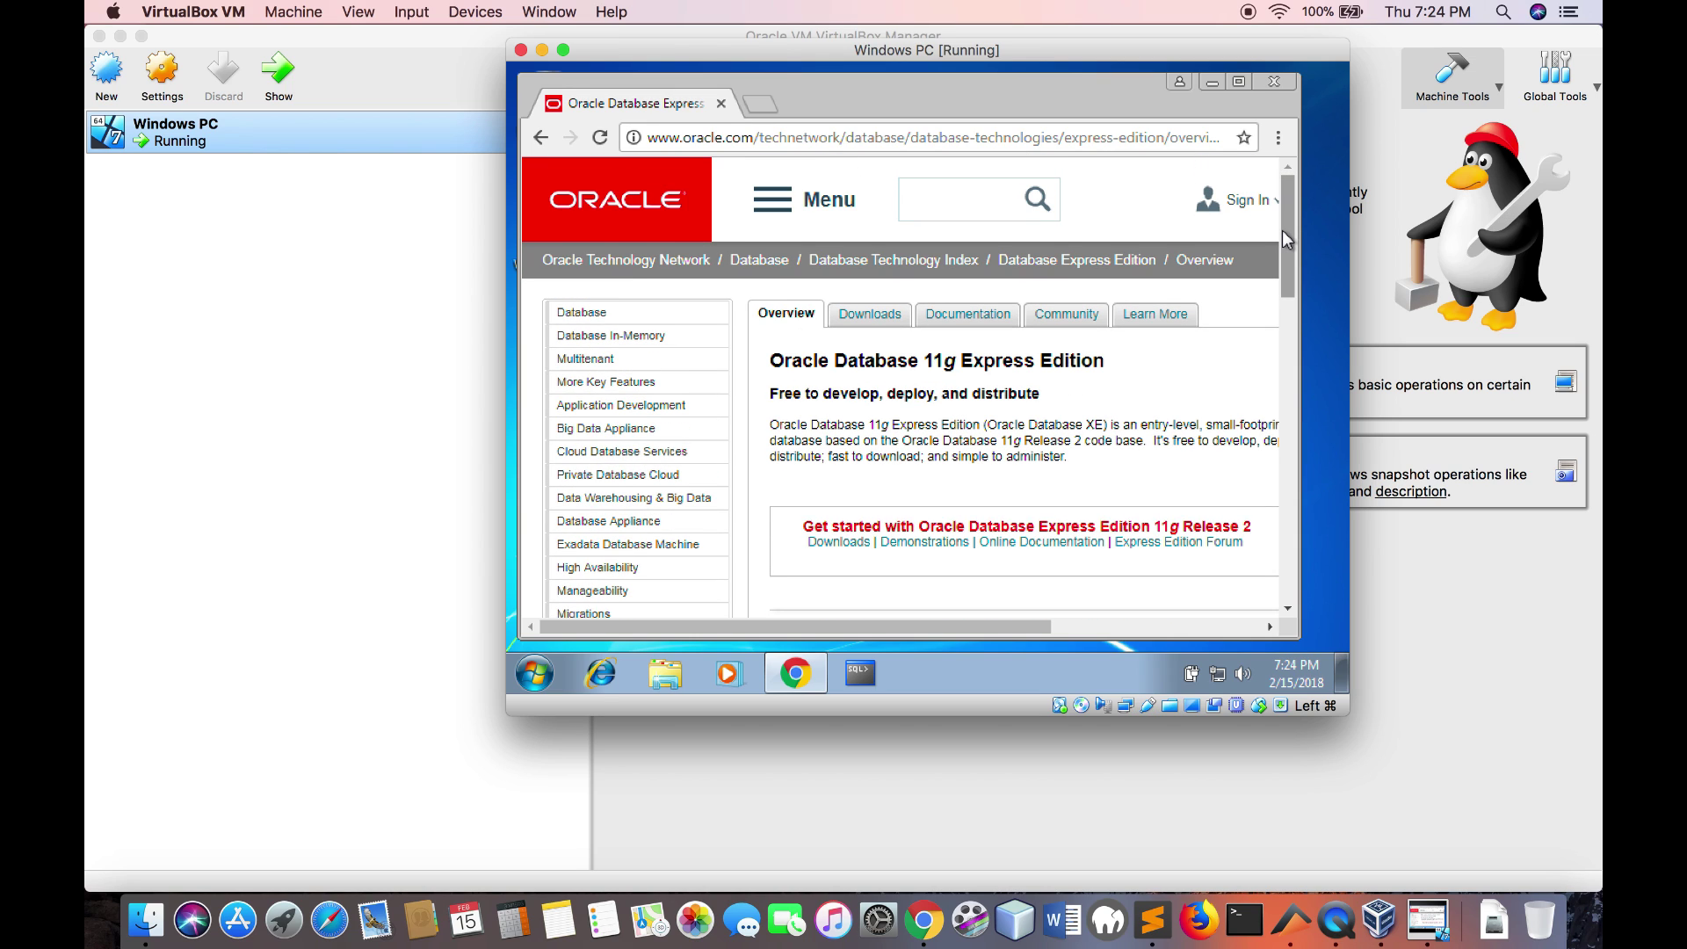
scroll(1284, 237, down, 1)
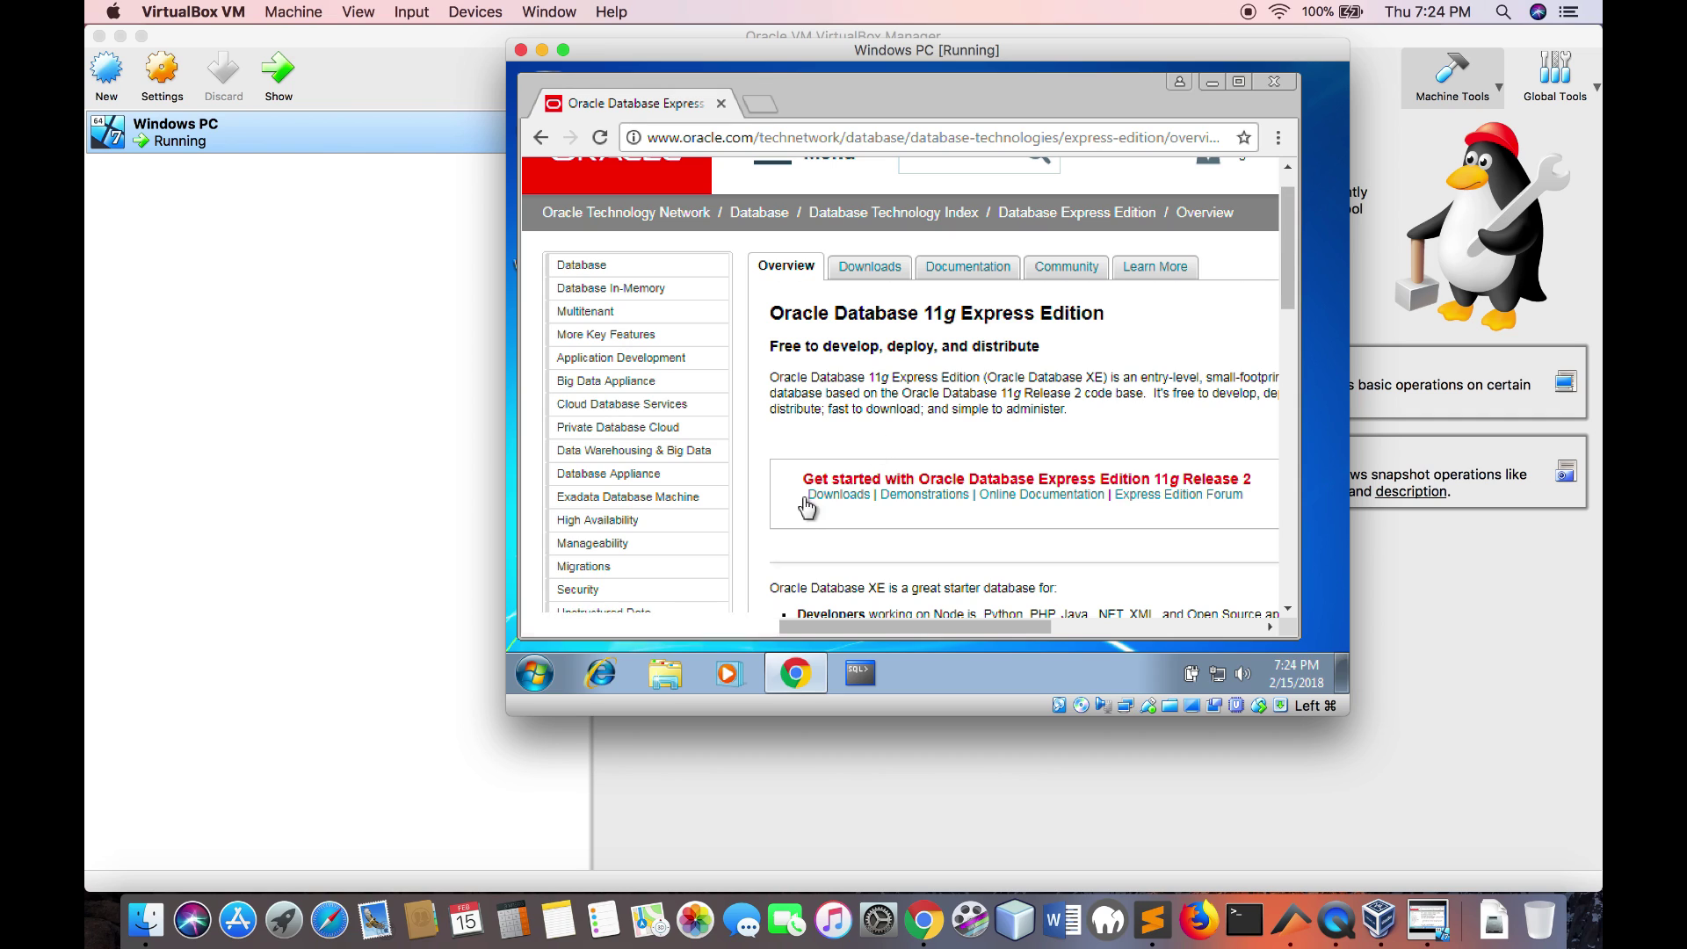
- Open the DISK1 folder inside the OracleXE112_Win64 archive in the Downloads folder to view the installer files
click(534, 673)
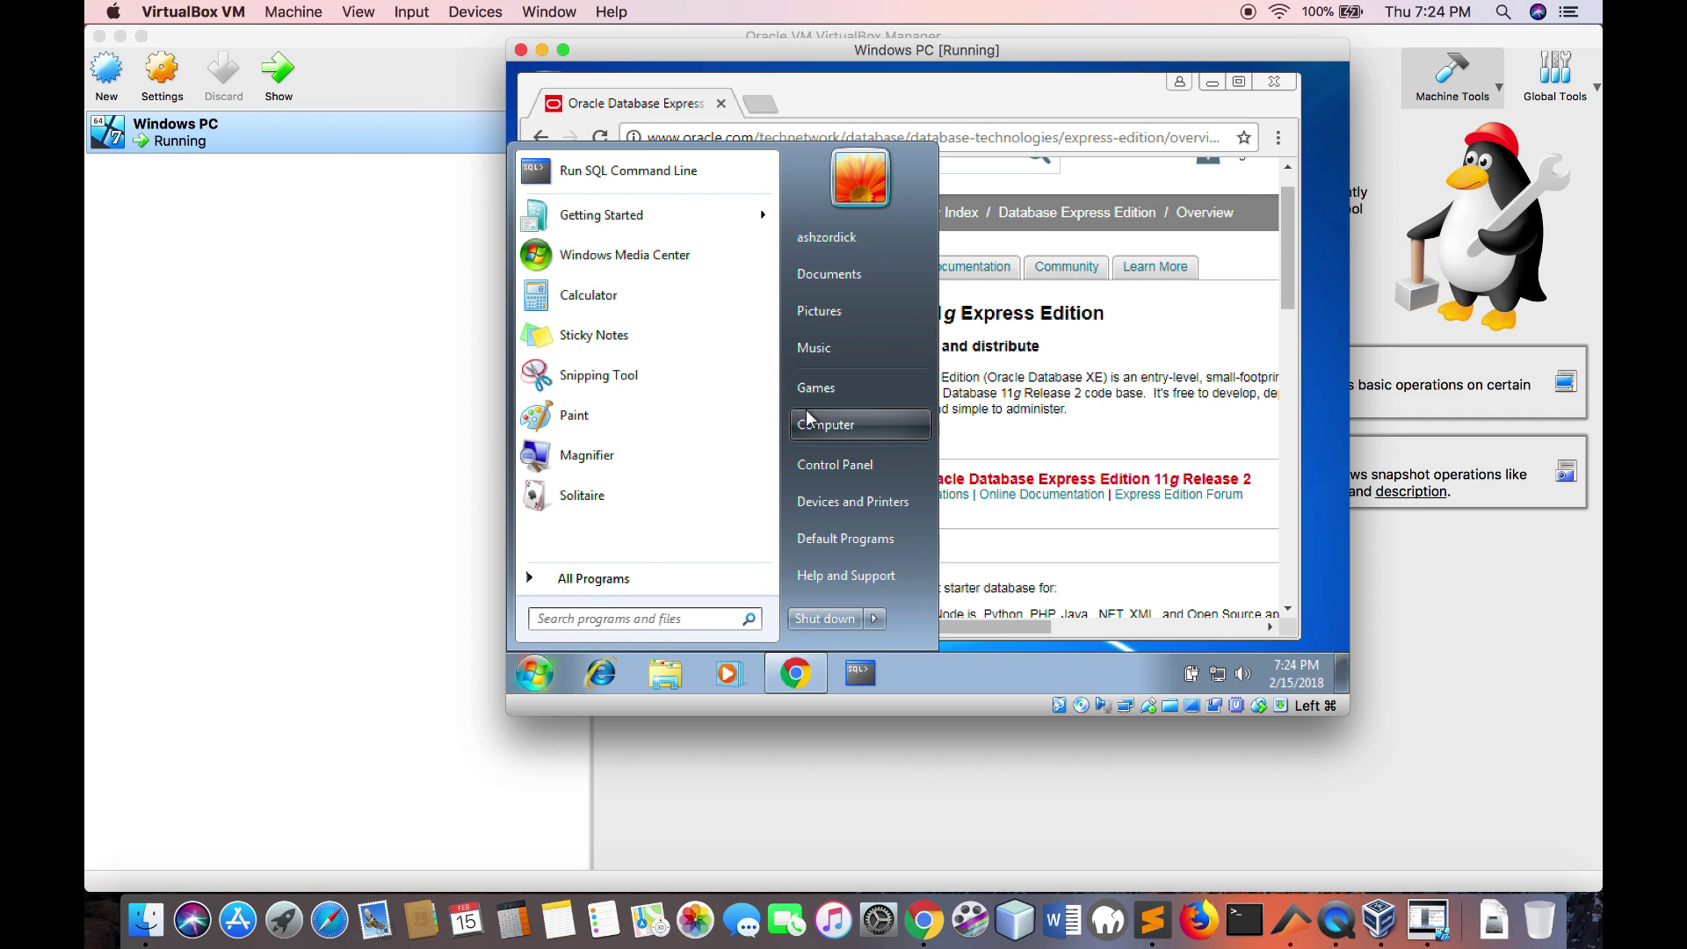
click(856, 277)
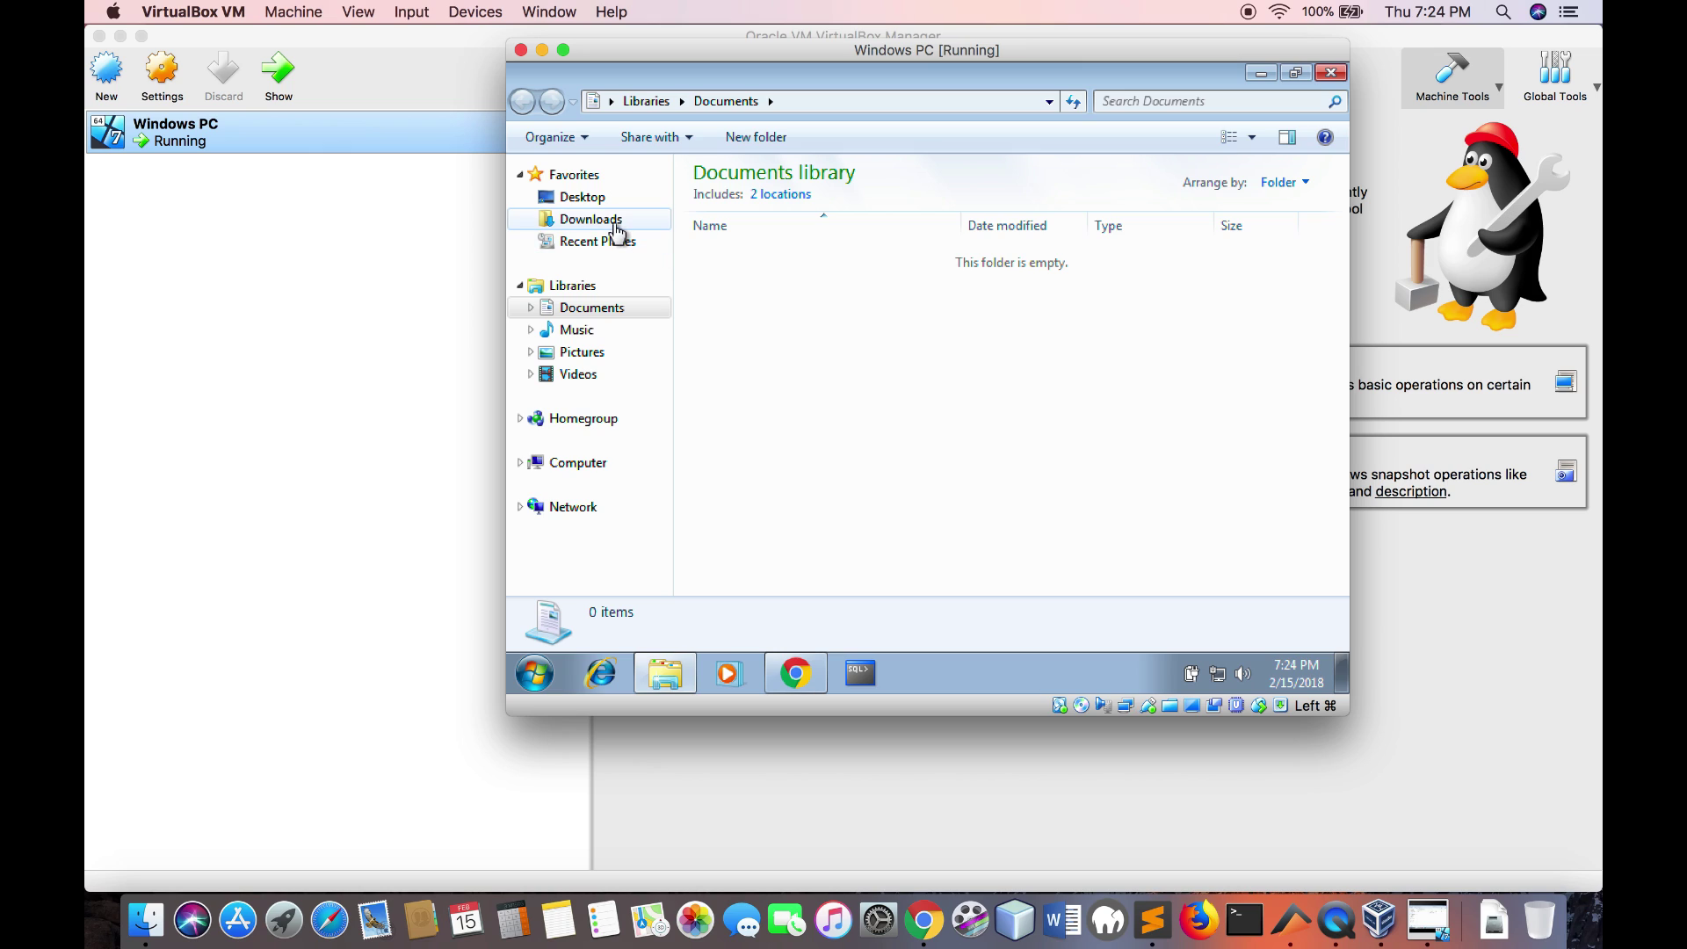
click(617, 231)
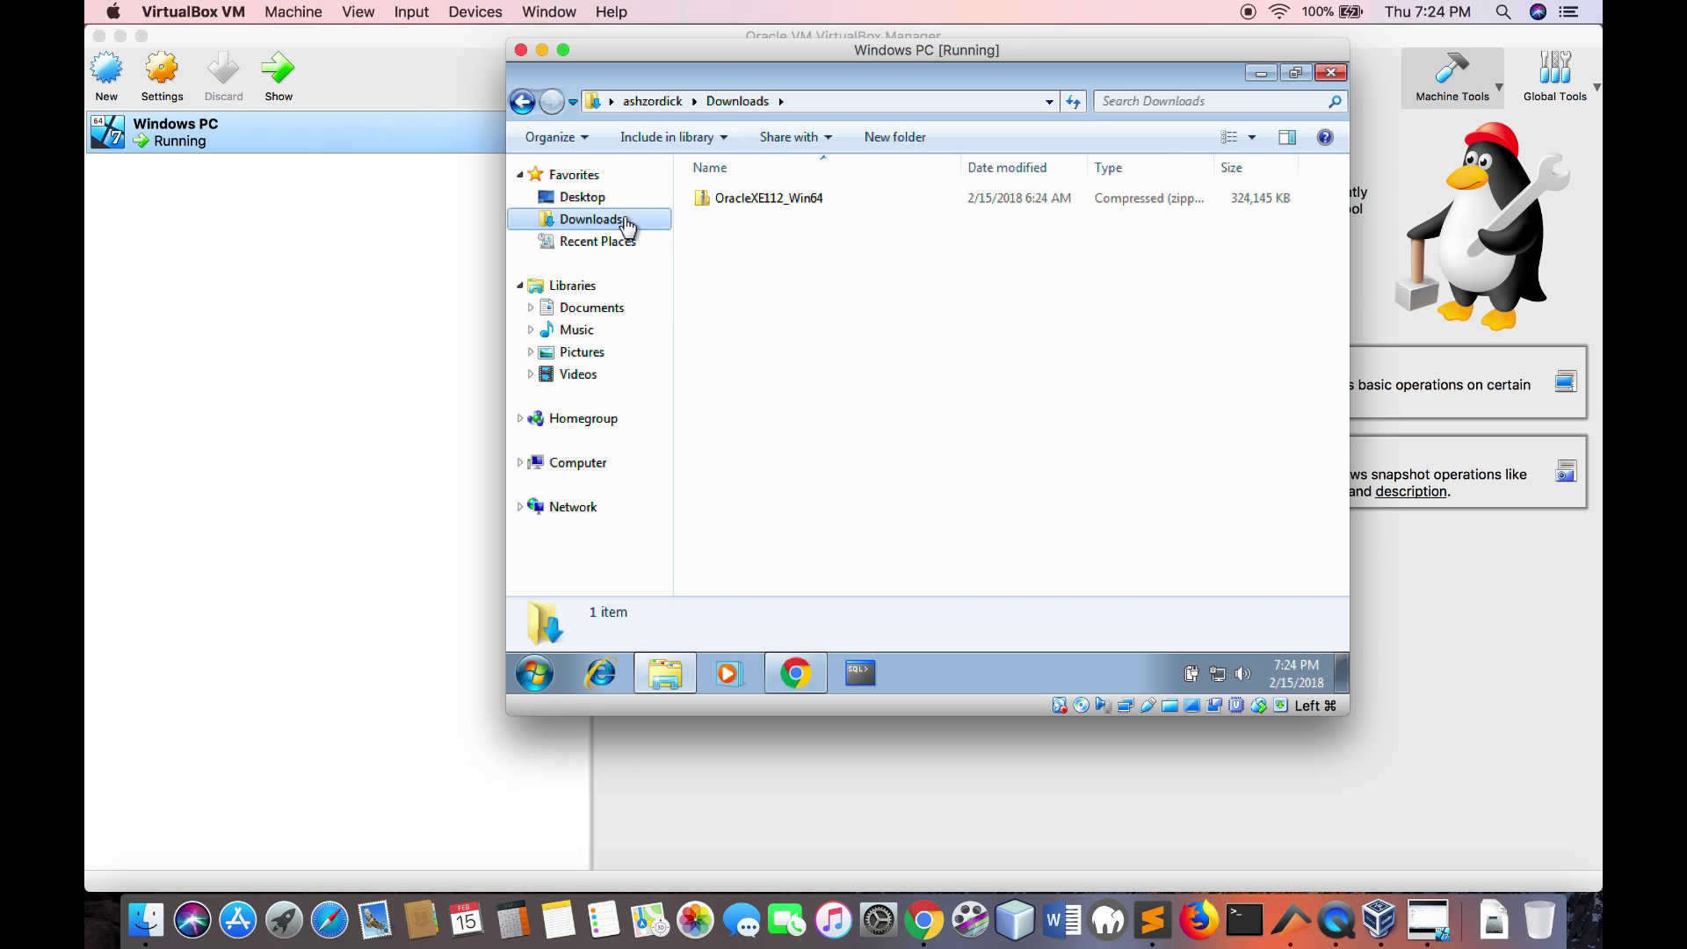
click(714, 202)
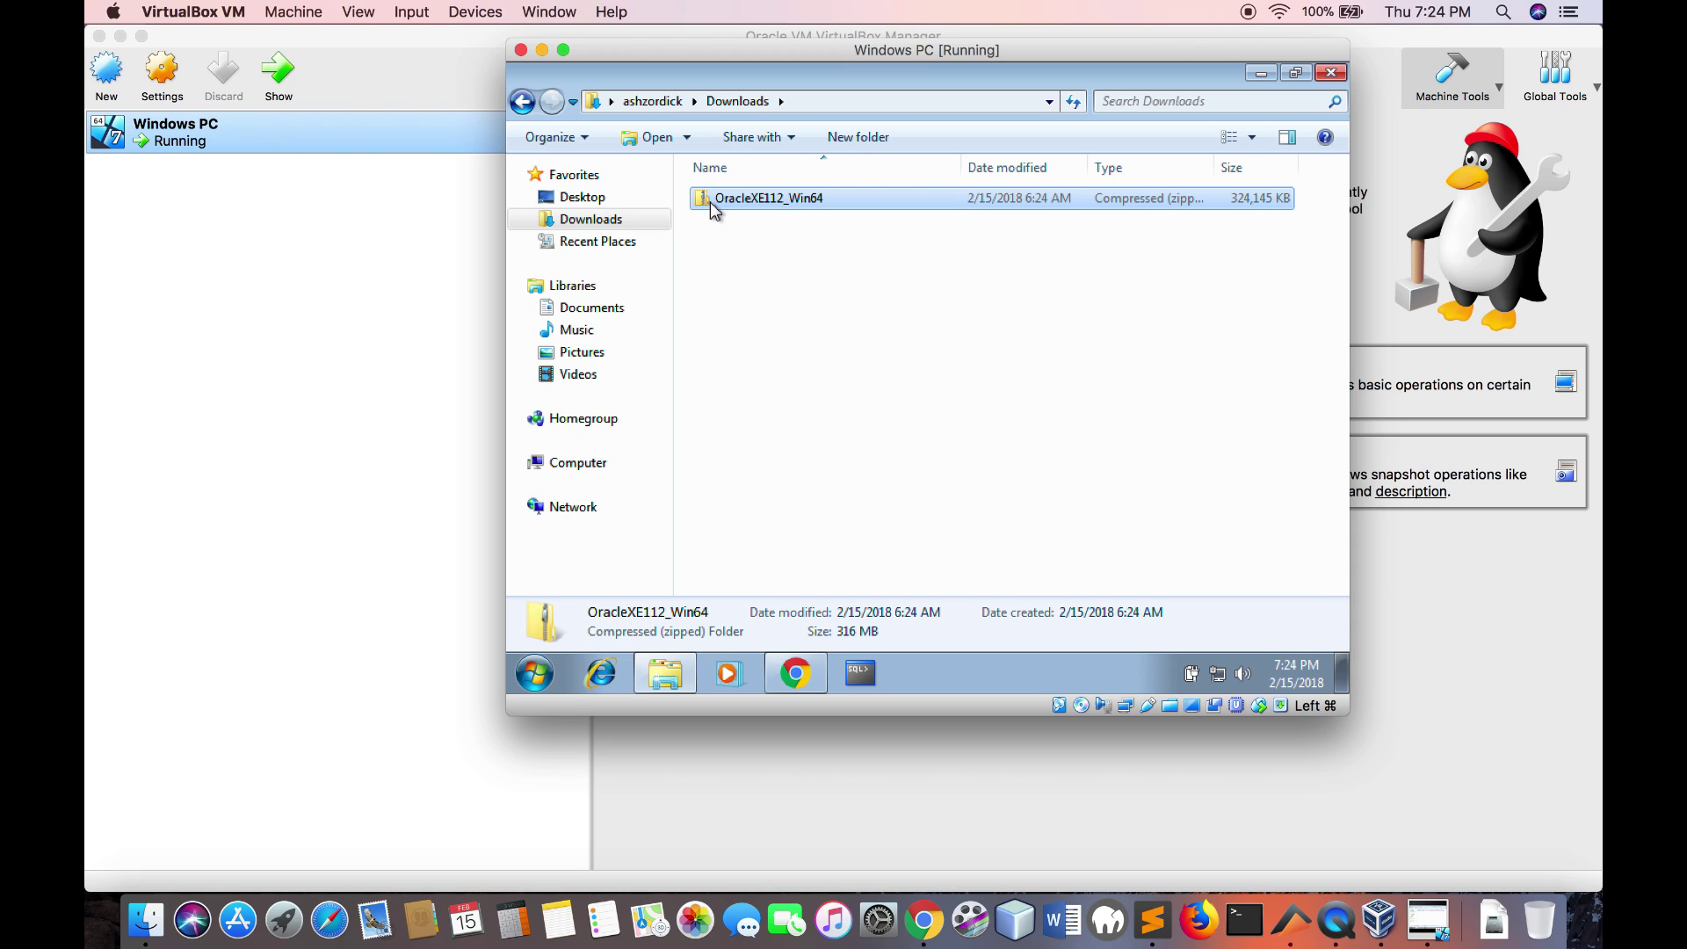
double_click(738, 207)
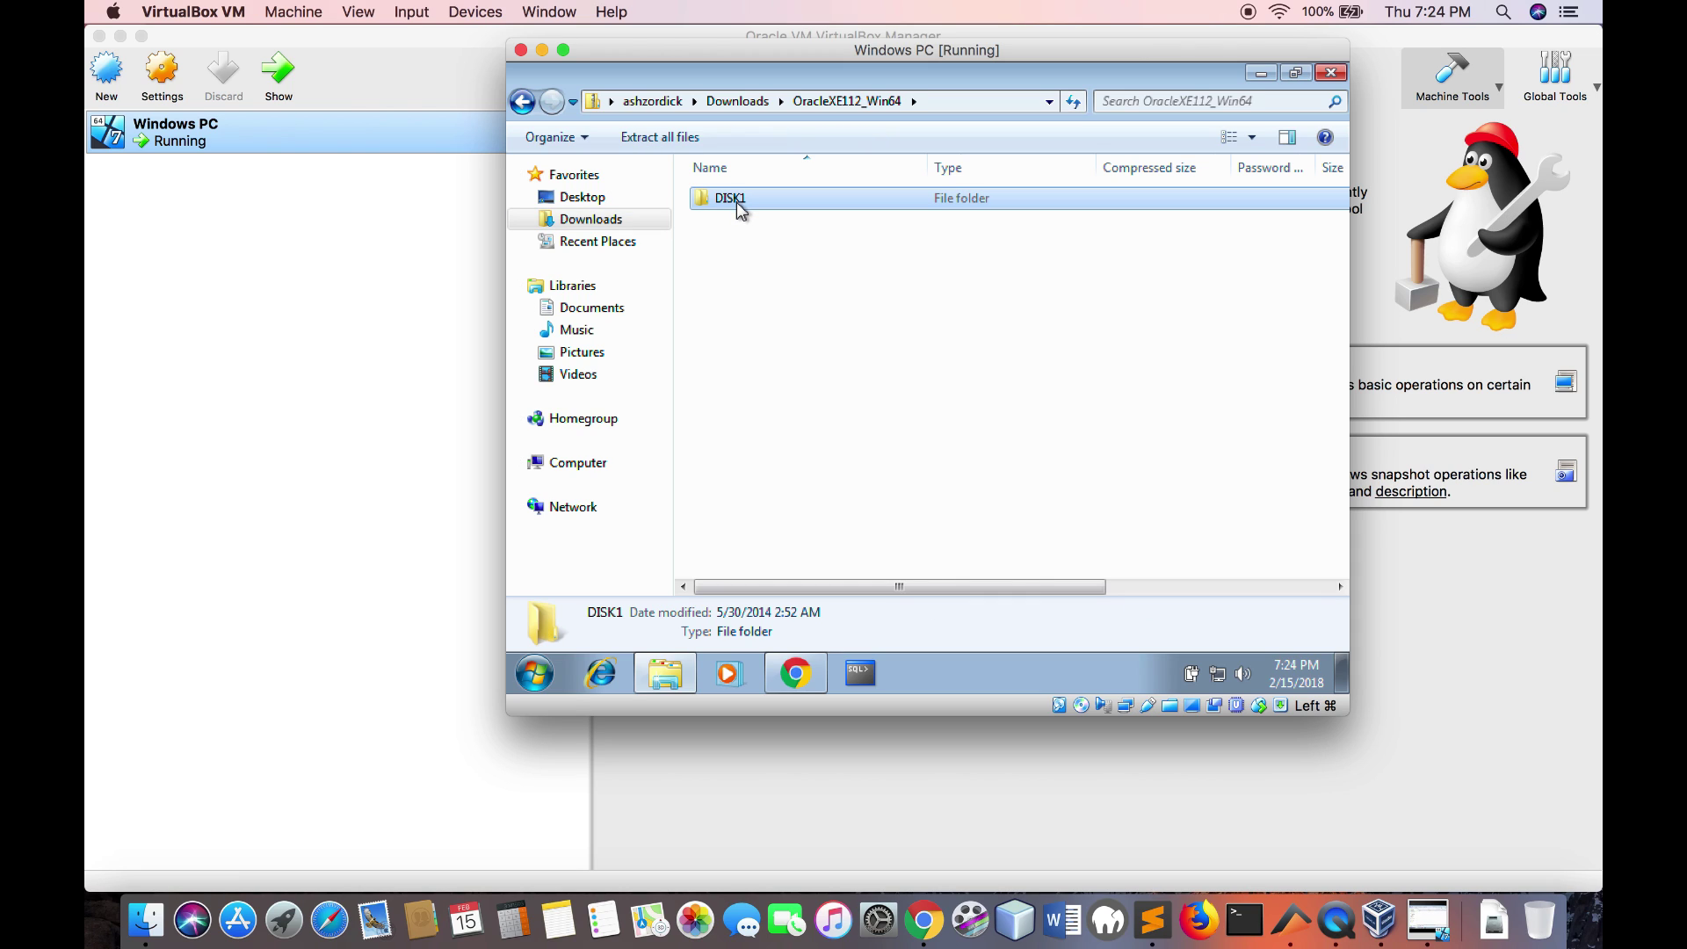
double_click(736, 202)
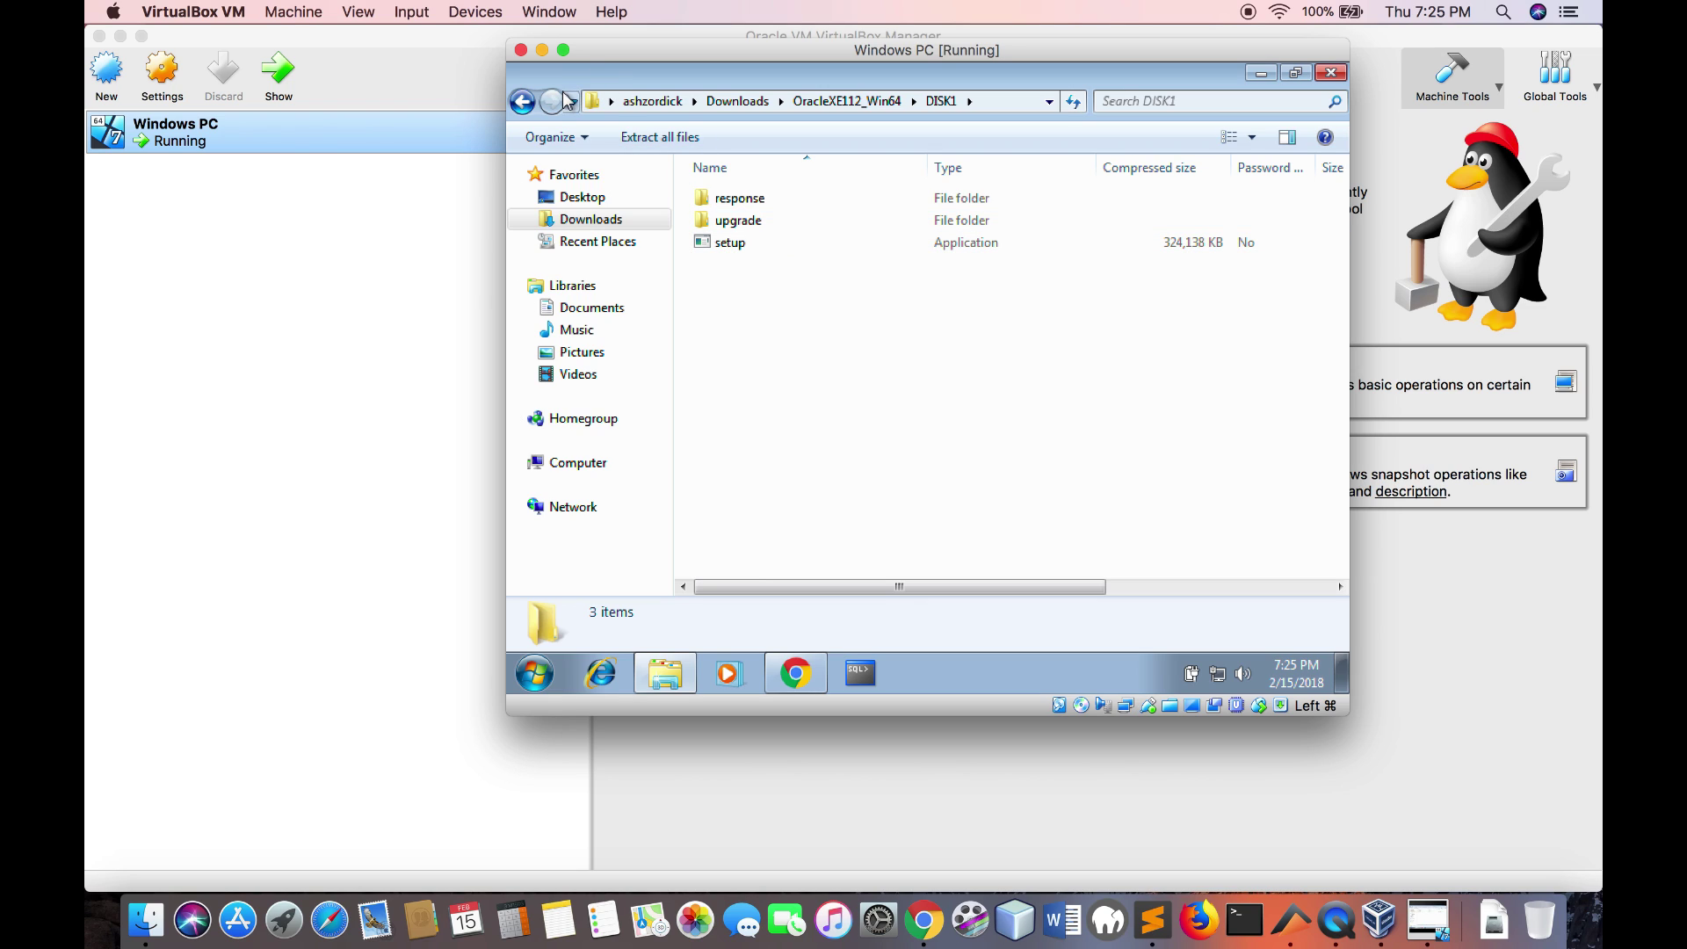
- Go back out of the OracleXE112_Win64 archive and close both the file explorer and Chrome windows
click(524, 100)
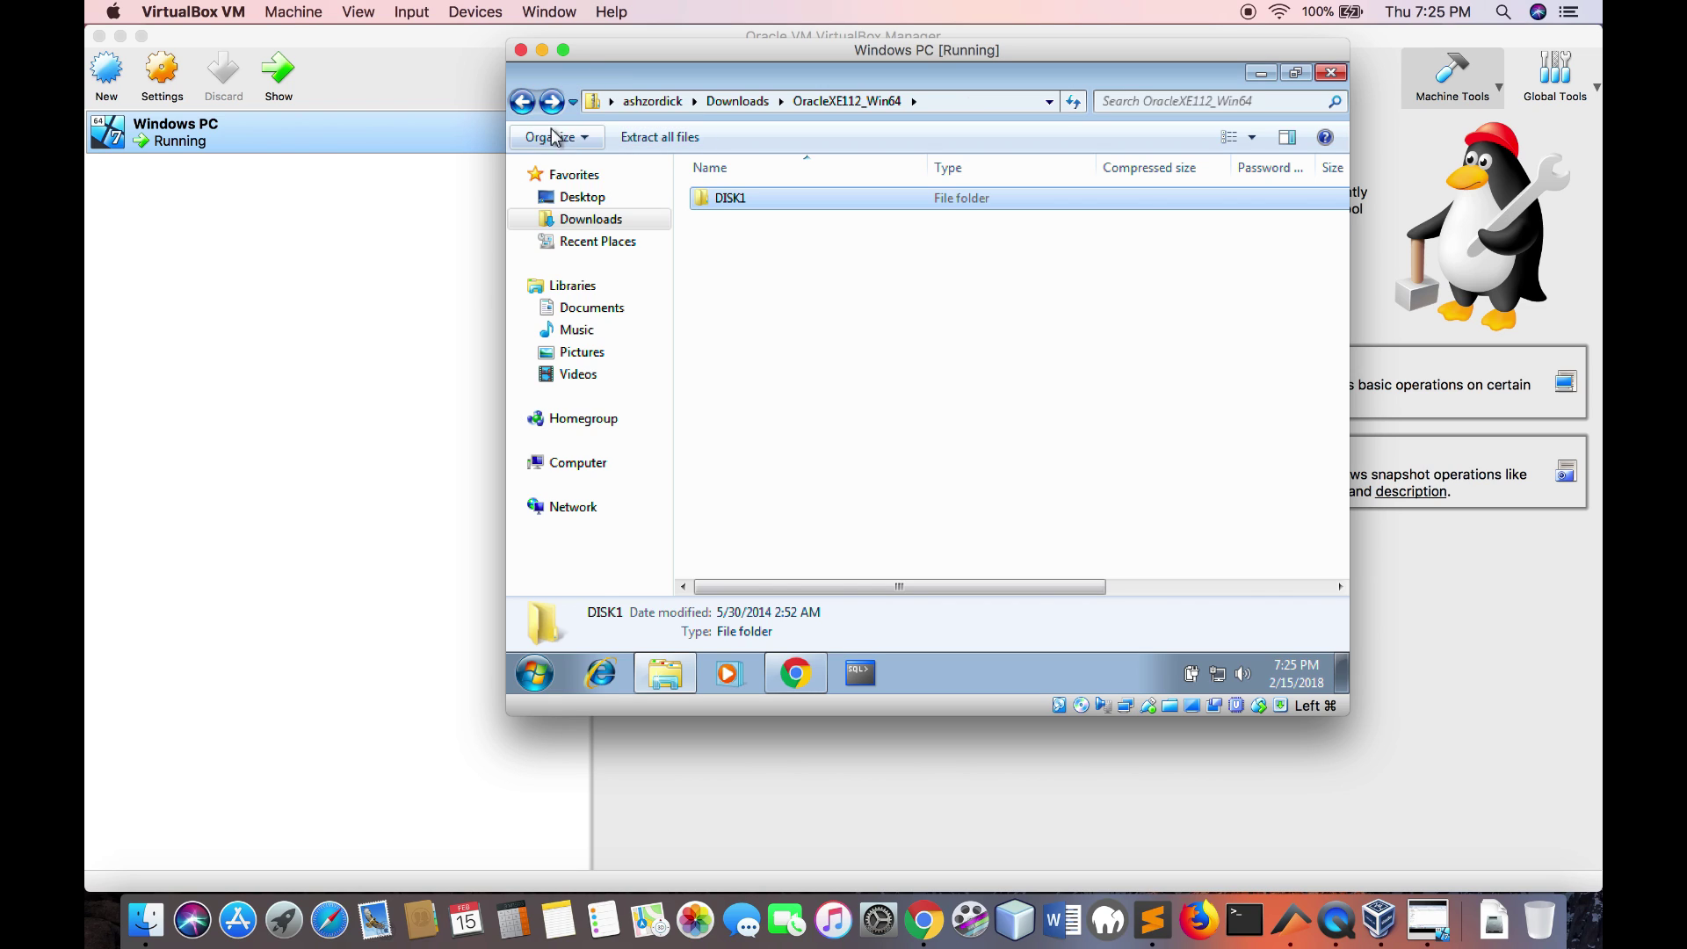
click(523, 103)
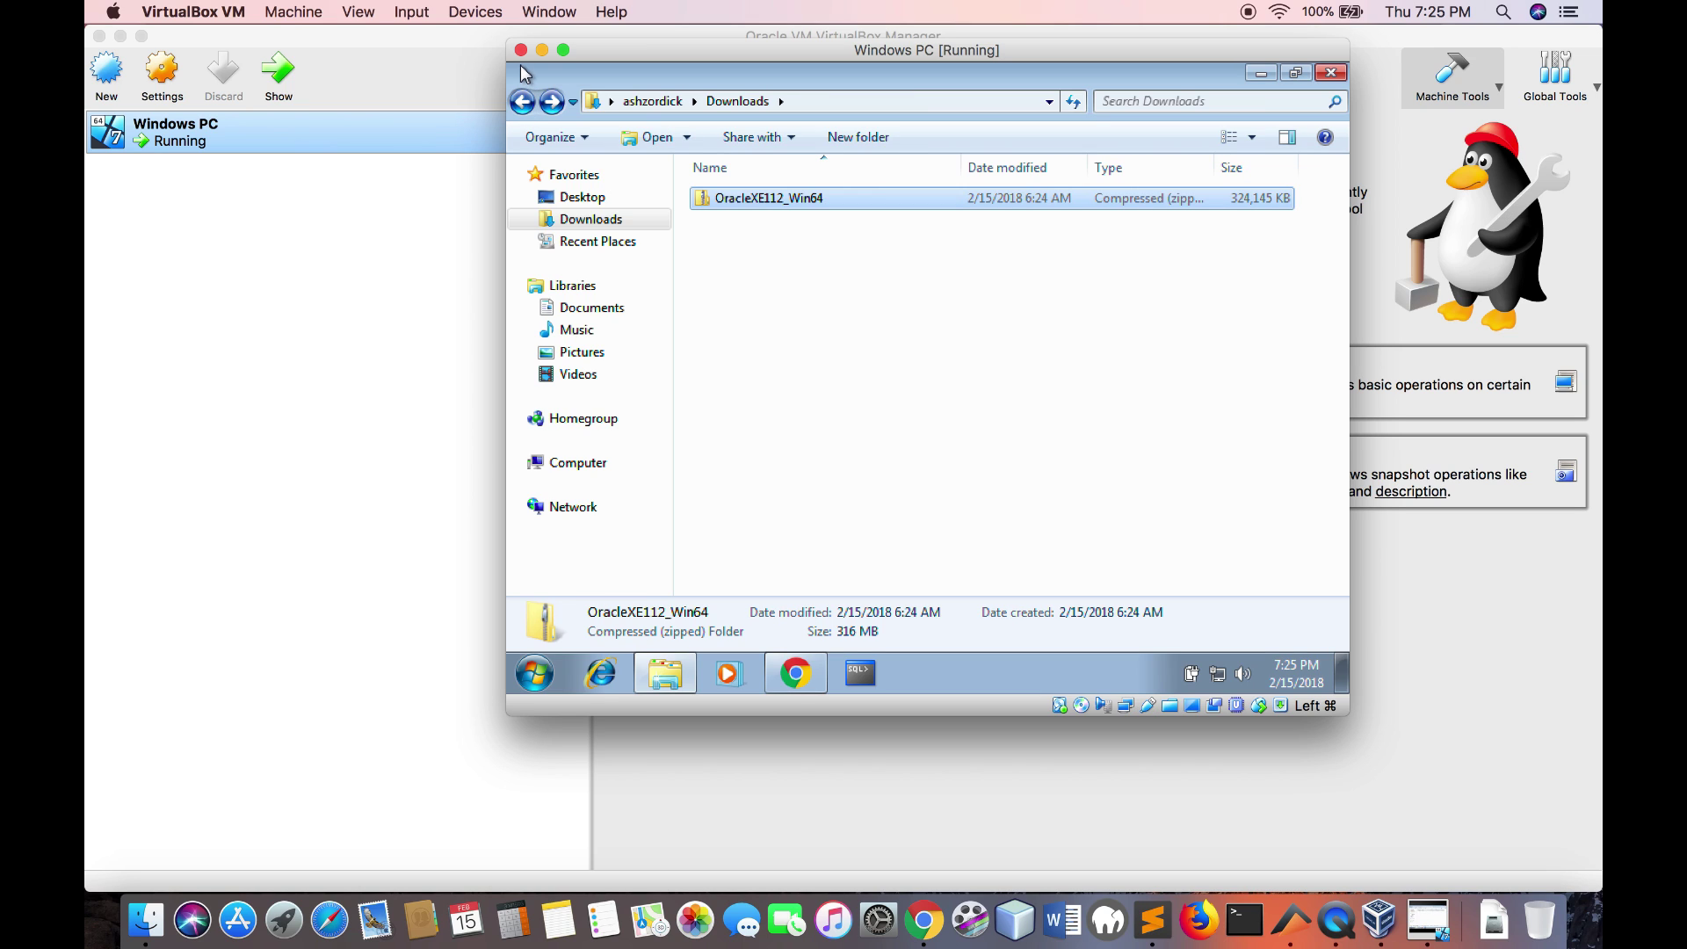
click(524, 103)
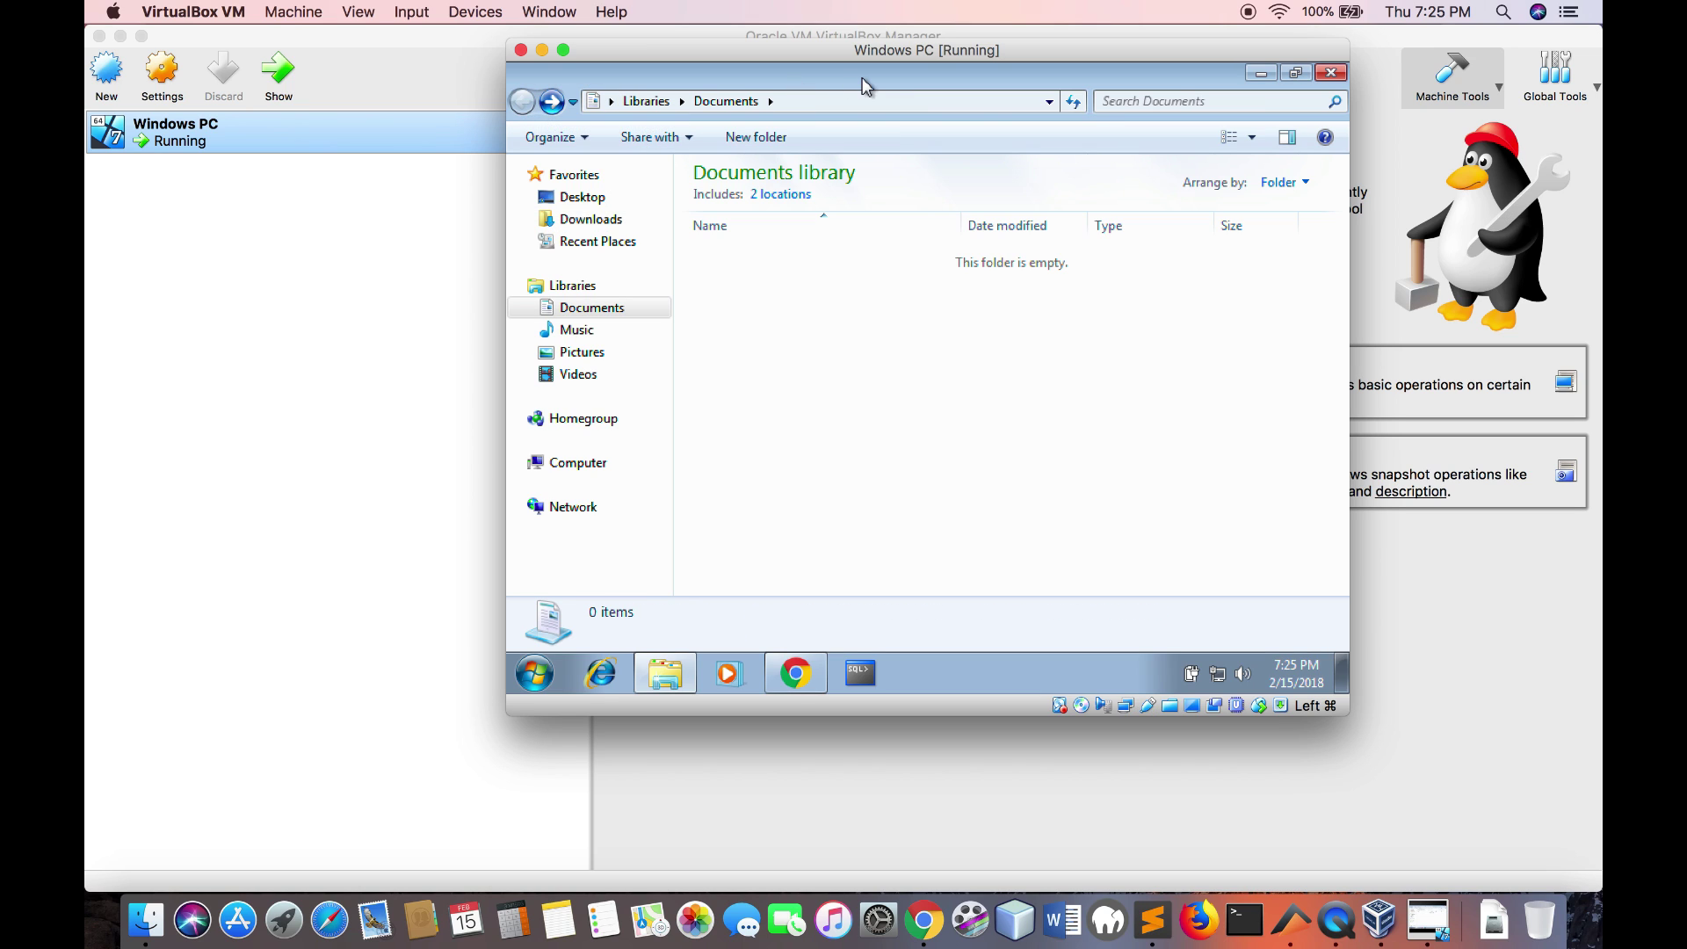
click(1330, 73)
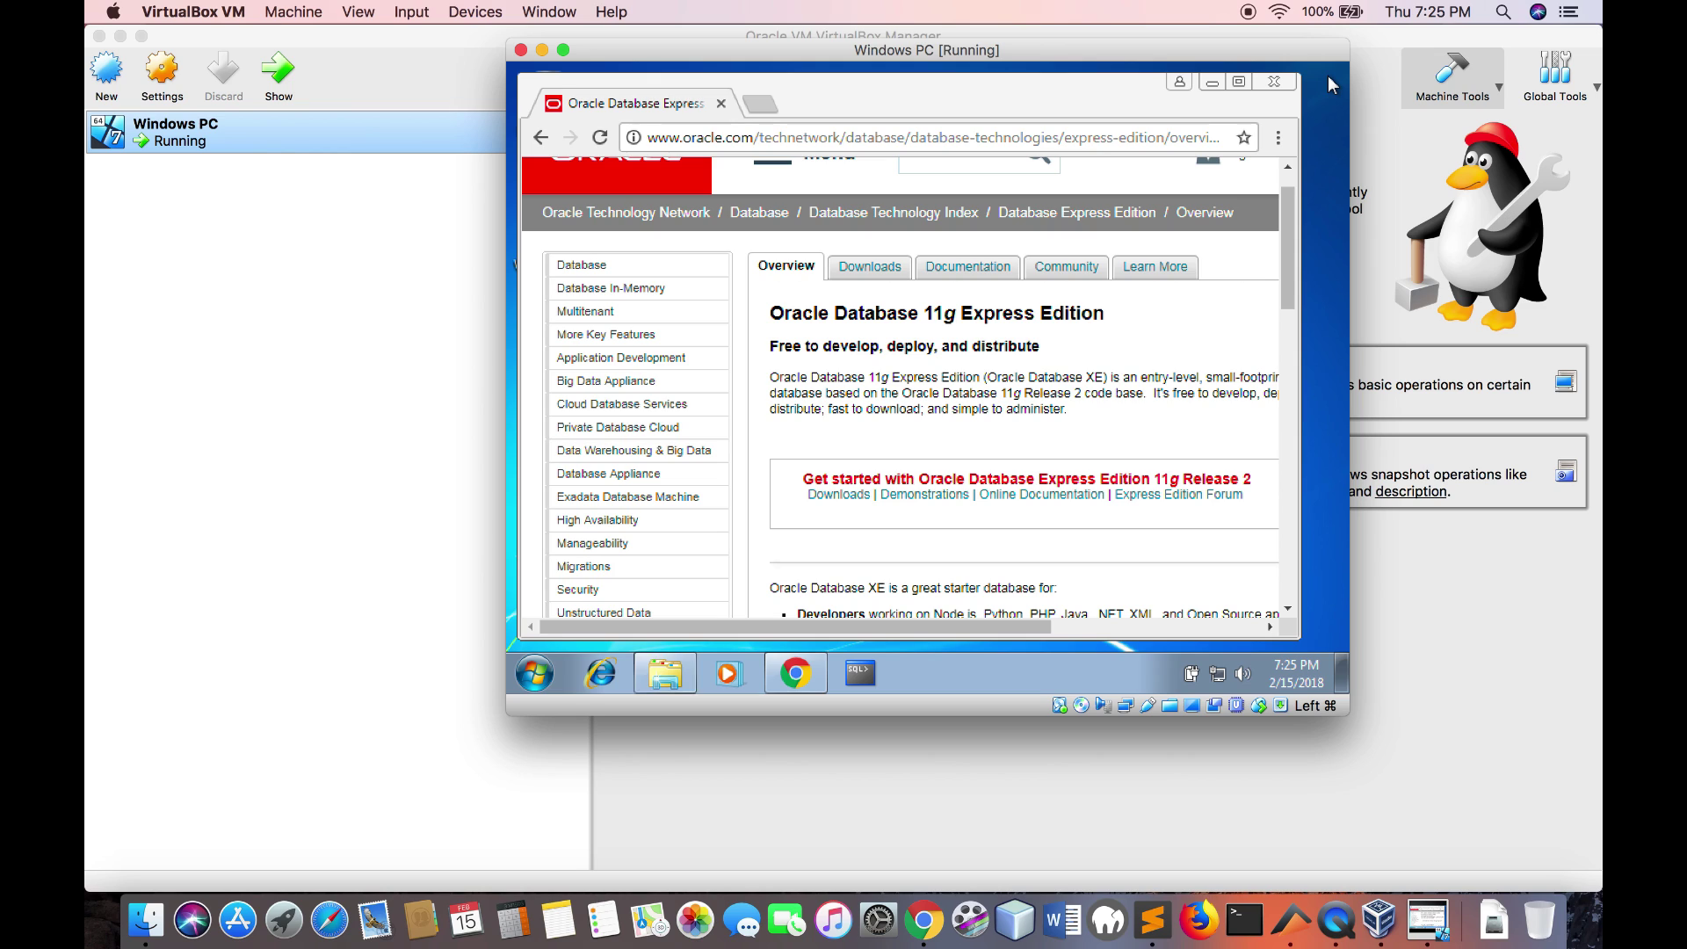
click(1276, 81)
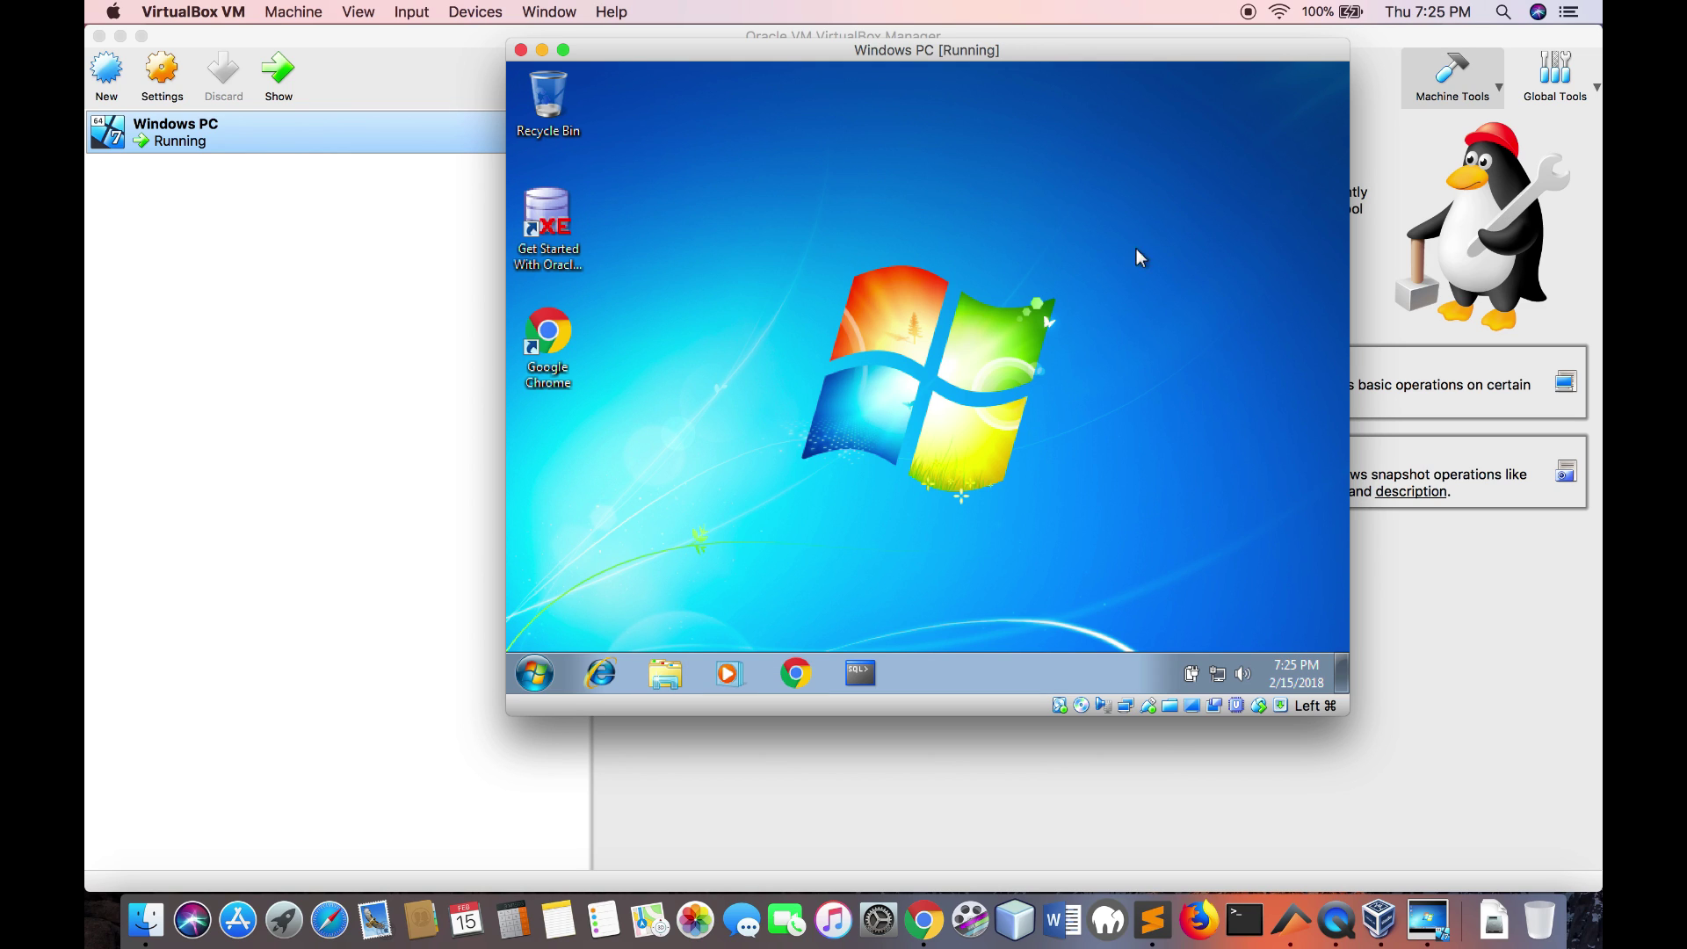
- Start Run SQL Command Line and use CONNECT to log in as SYSTEM, entering the account password
click(875, 675)
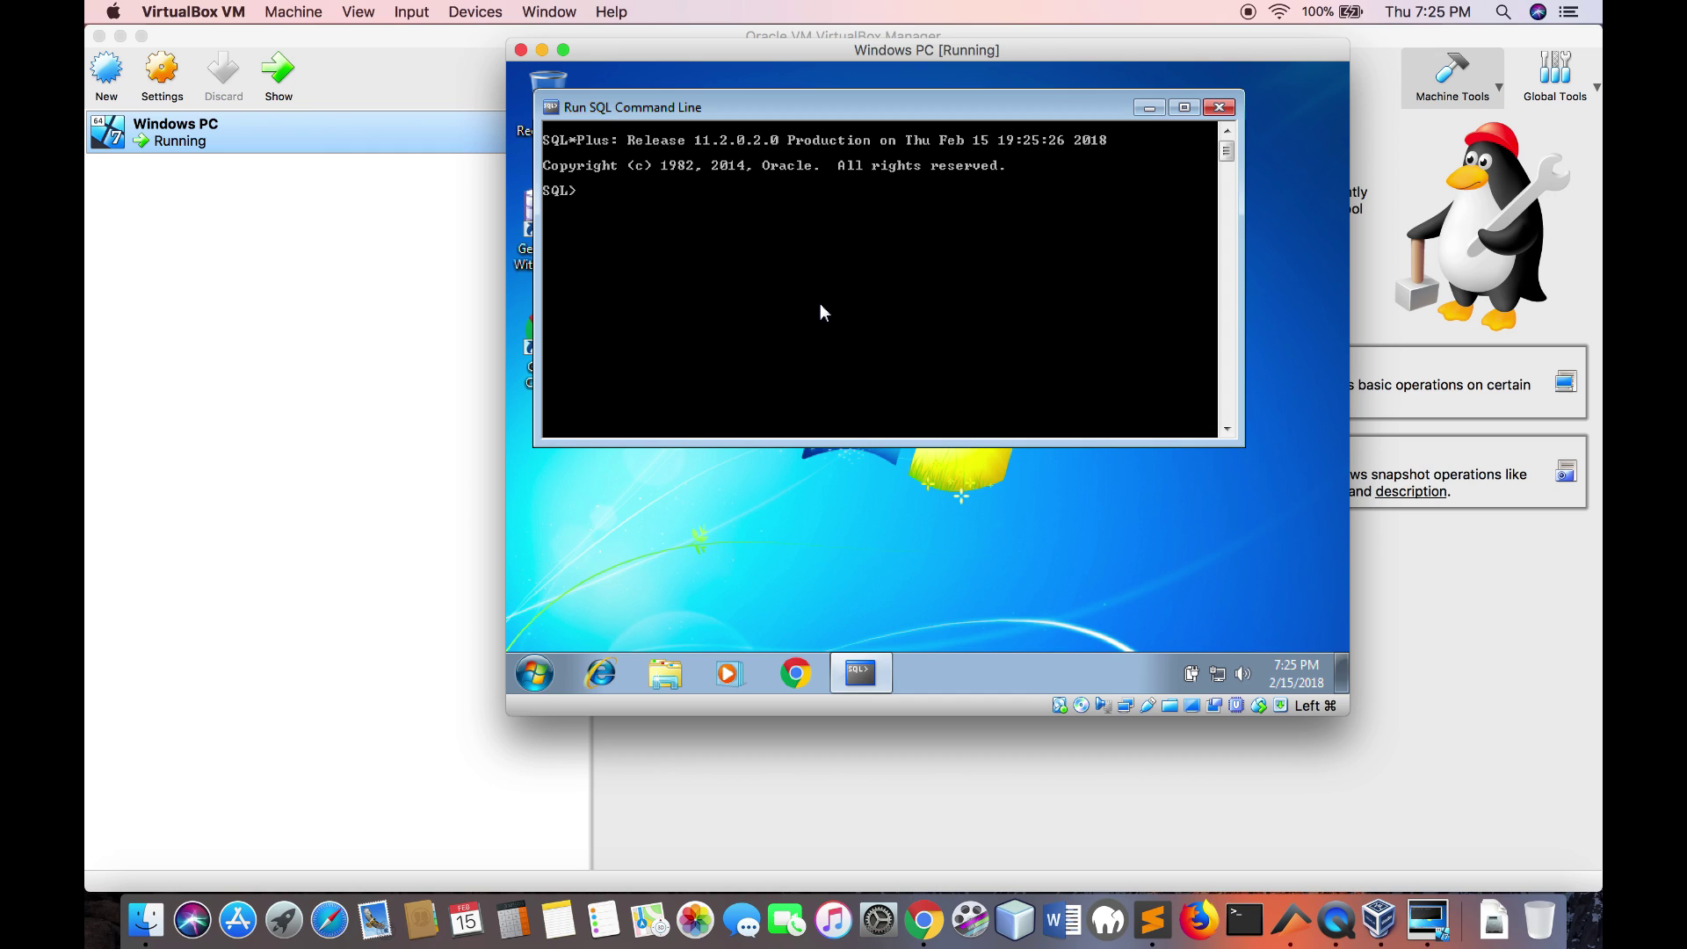
text(CONNECT)
key(Return)
text(SYS)
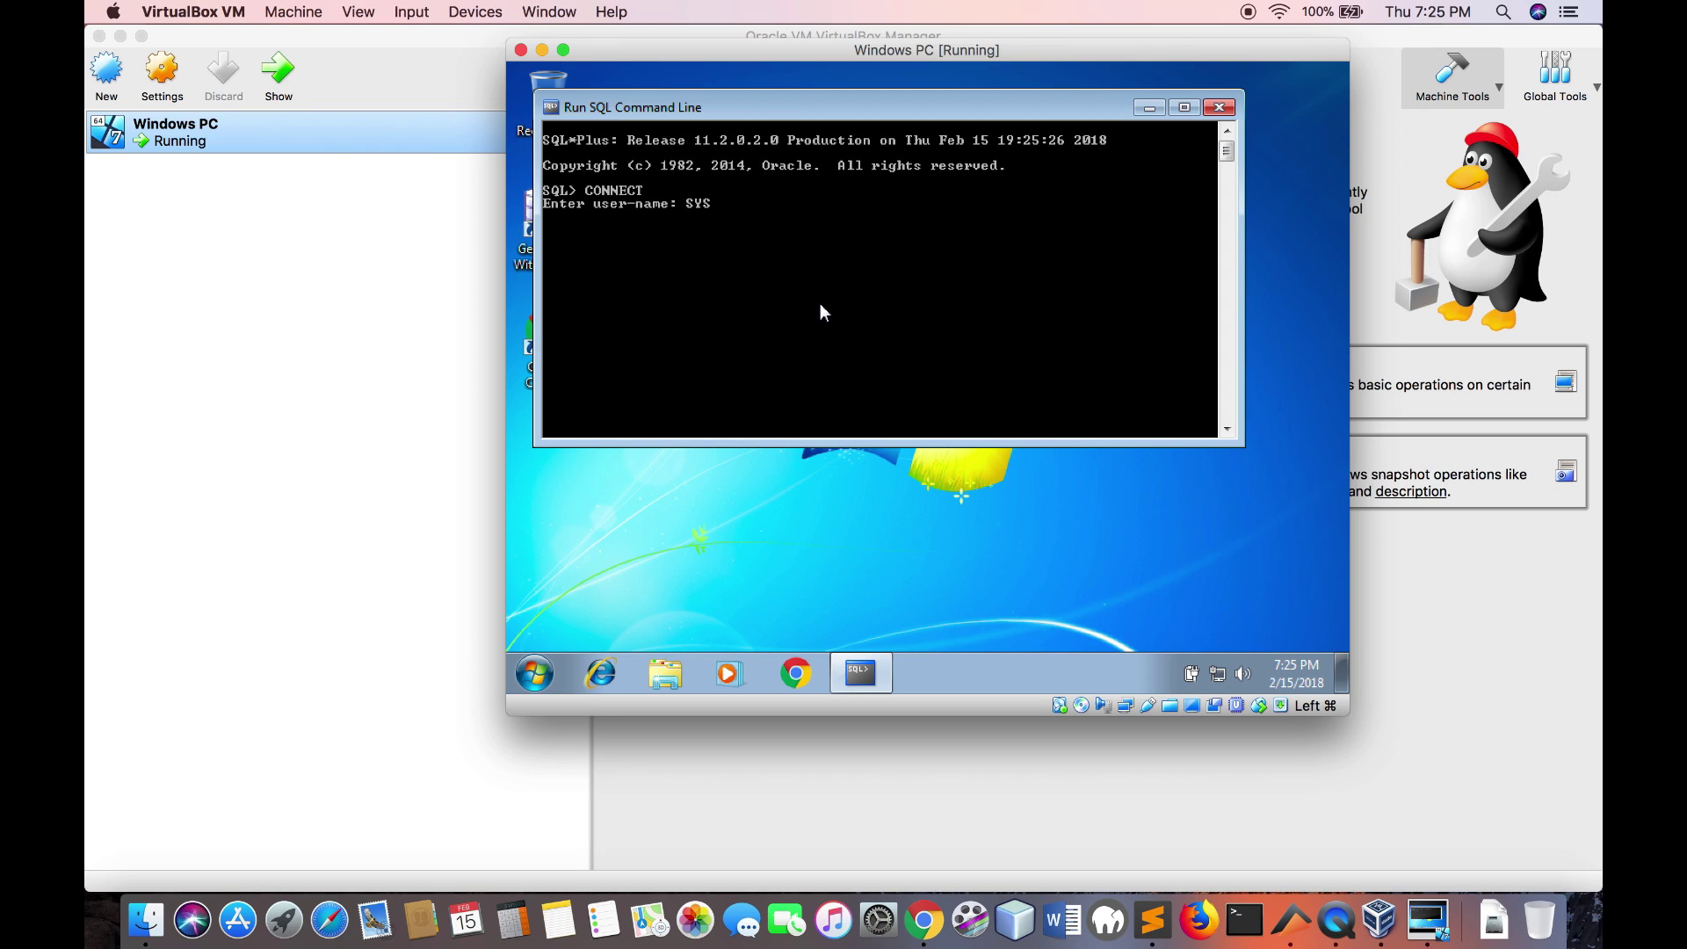
text(TEM)
key(Return)
key(Return)
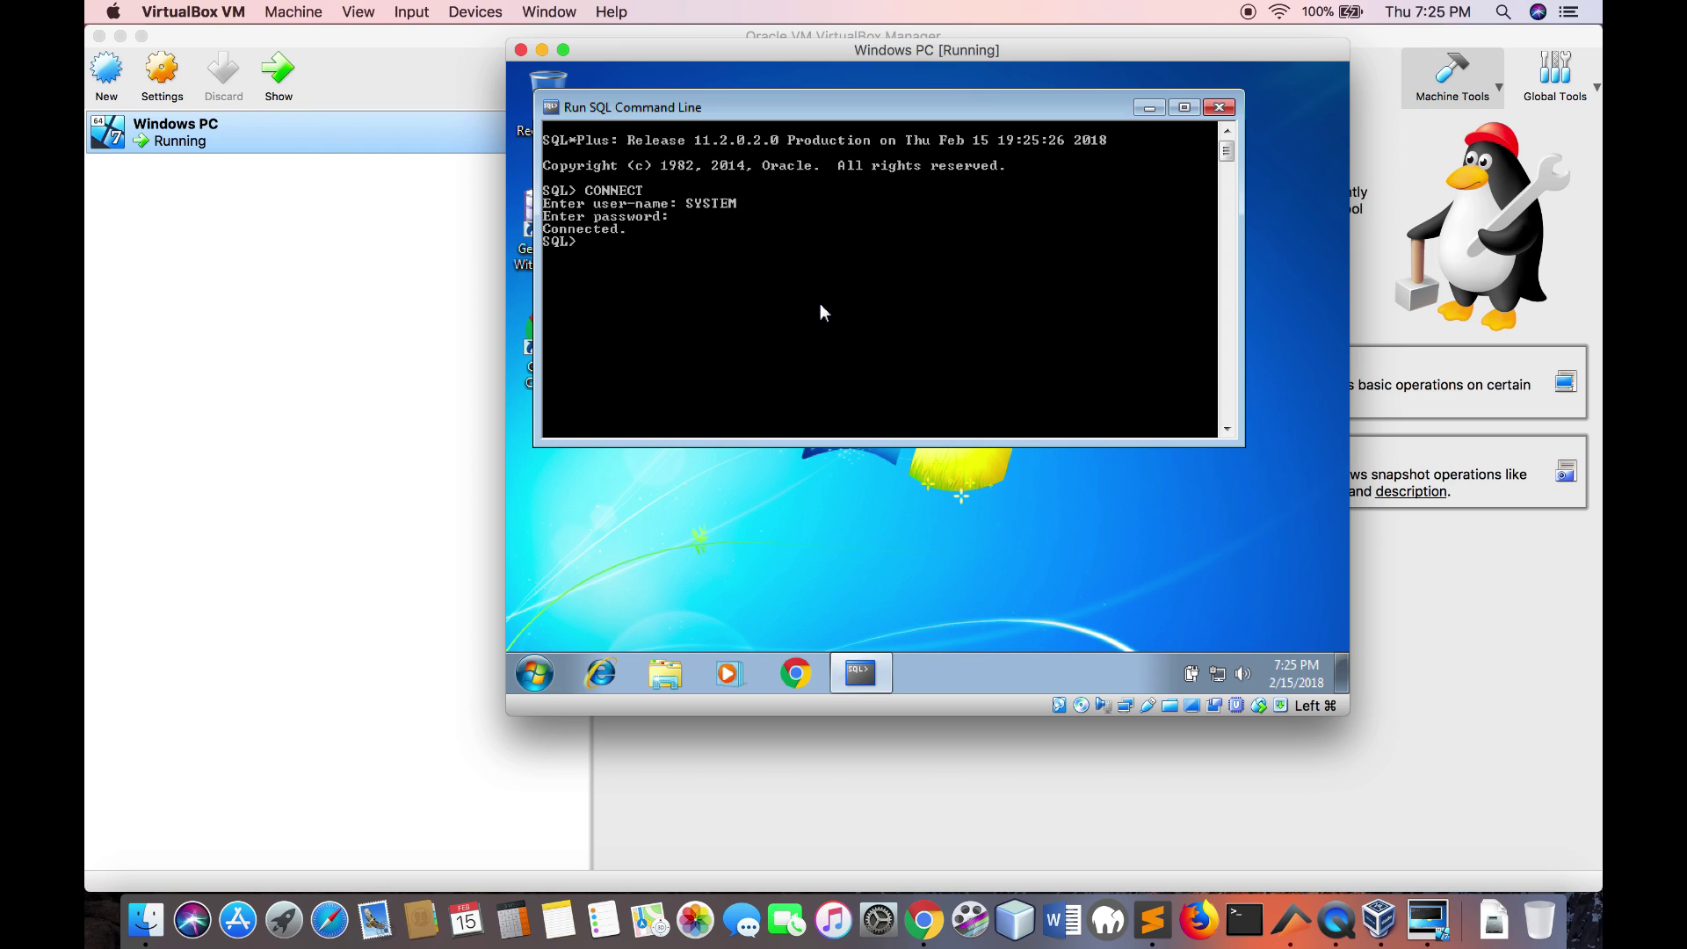
- Begin entering a CREATE statement at the SQL prompt
text(CREA)
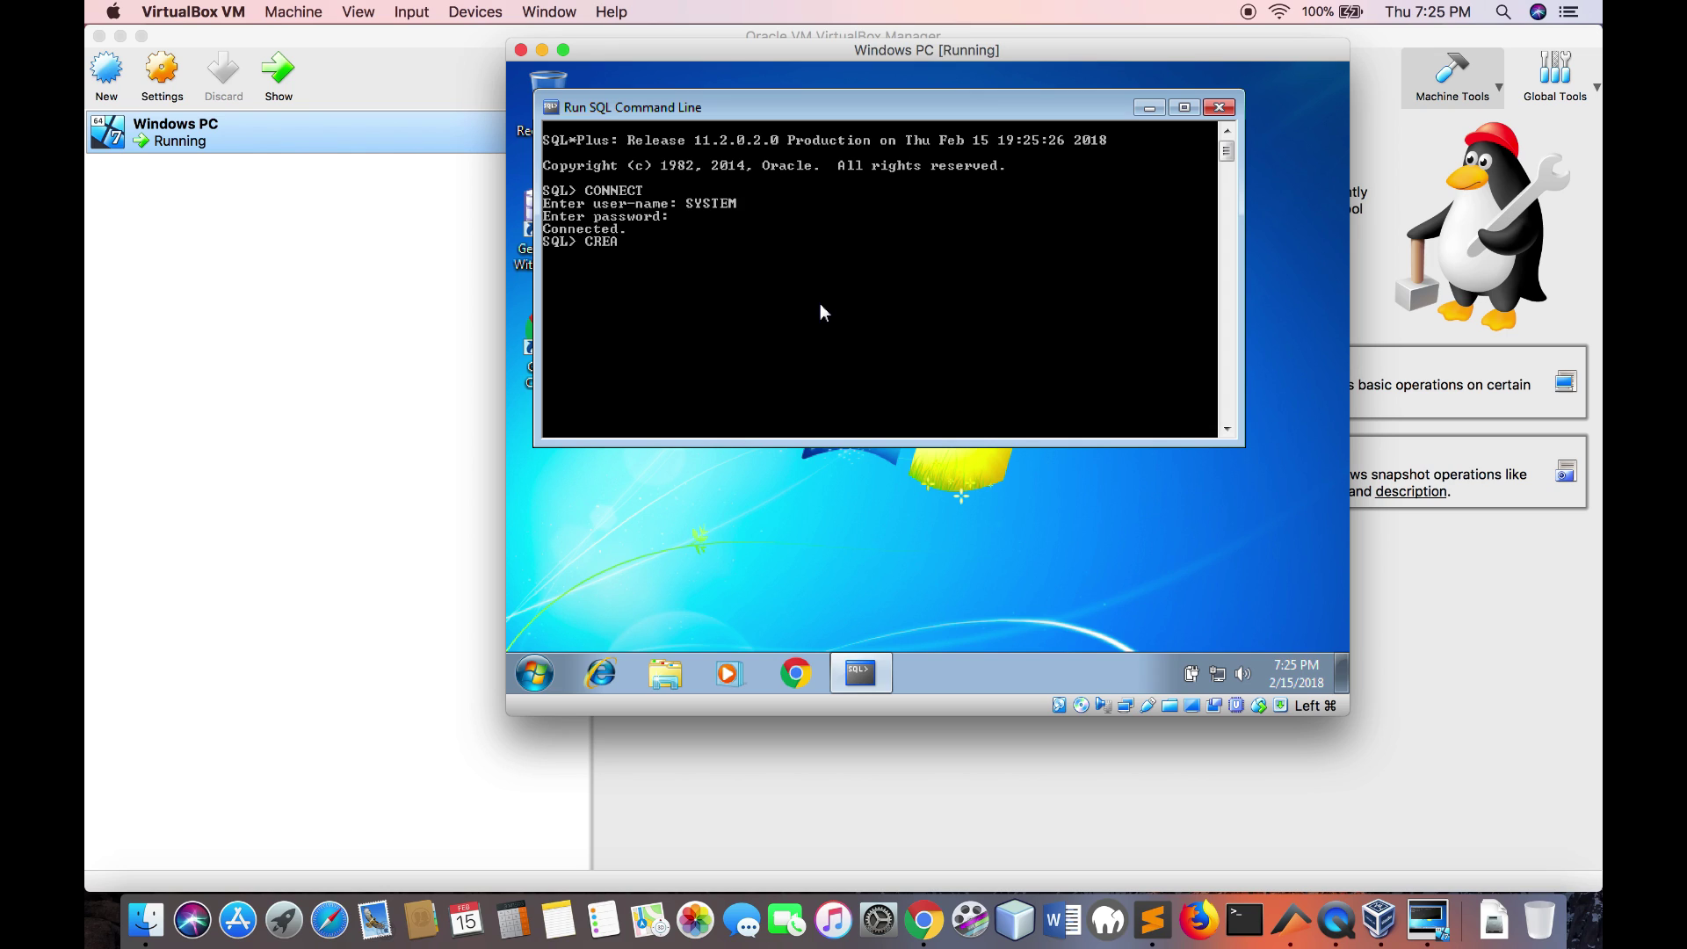